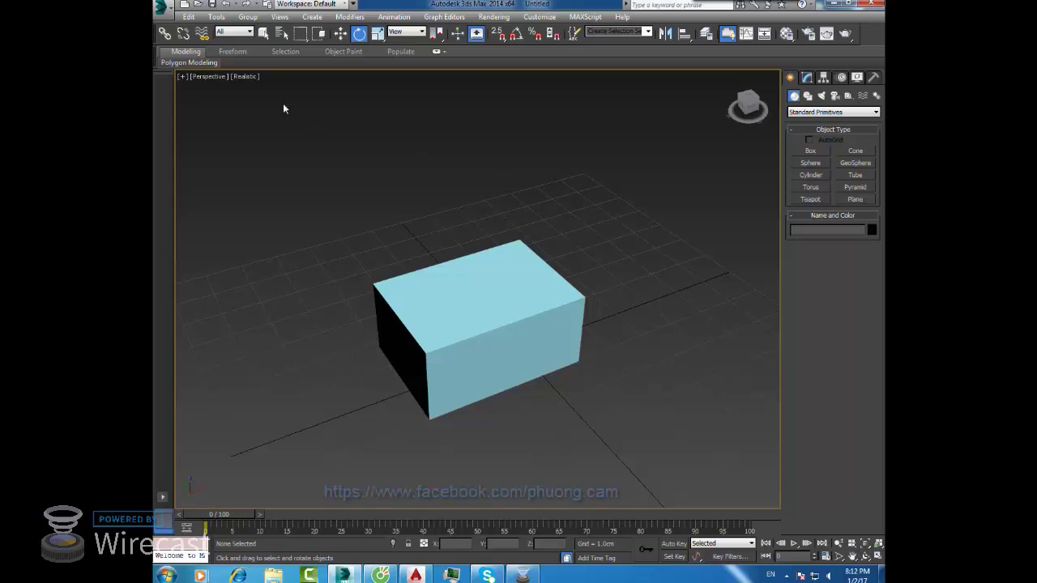
- Restore the four-viewport layout with Alt+W and orbit the Perspective view around the light-blue box
left_click(498, 262)
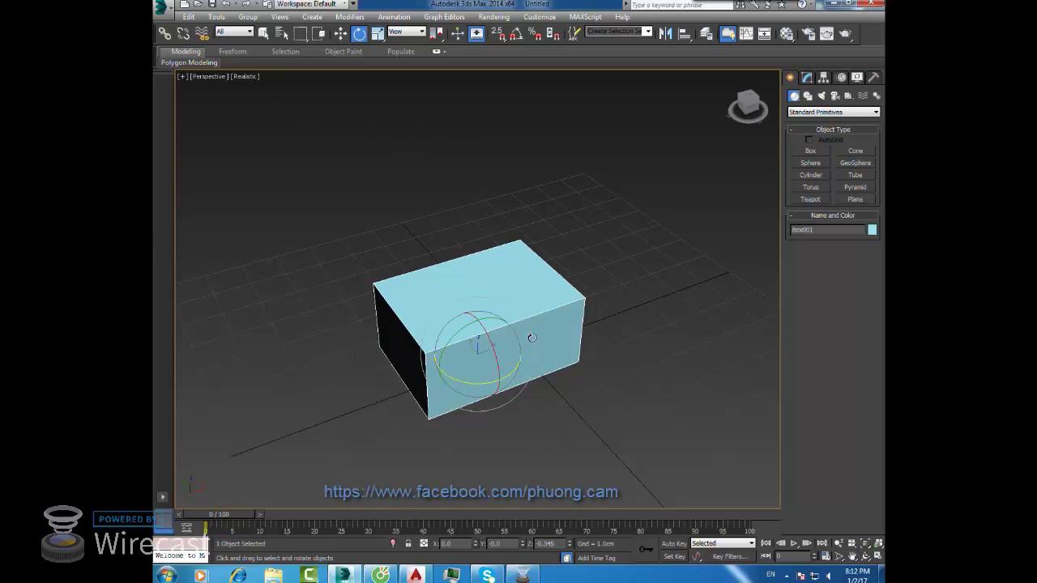
key("alt+w")
left_click(583, 333)
left_click(491, 220)
left_click(462, 263)
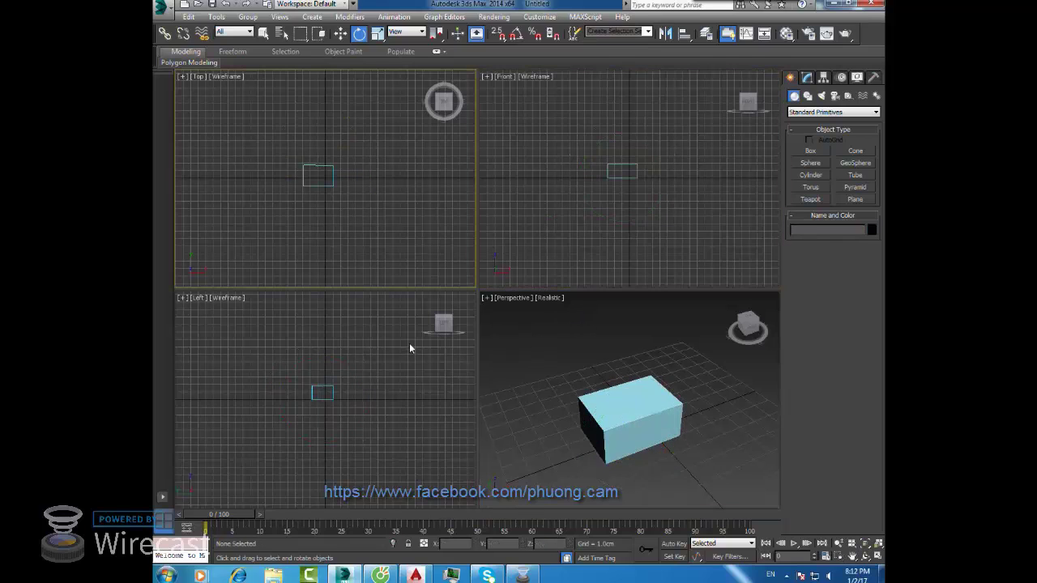
left_click(409, 349)
left_click(623, 342)
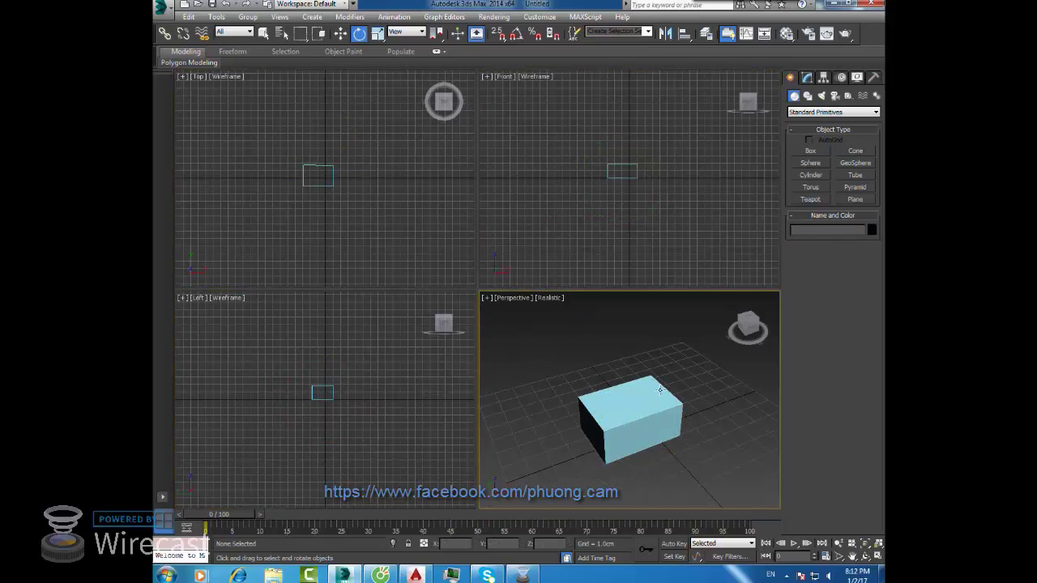
middle_click_drag(660, 391, 662, 357, "alt")
middle_click_drag(609, 378, 626, 397, "alt")
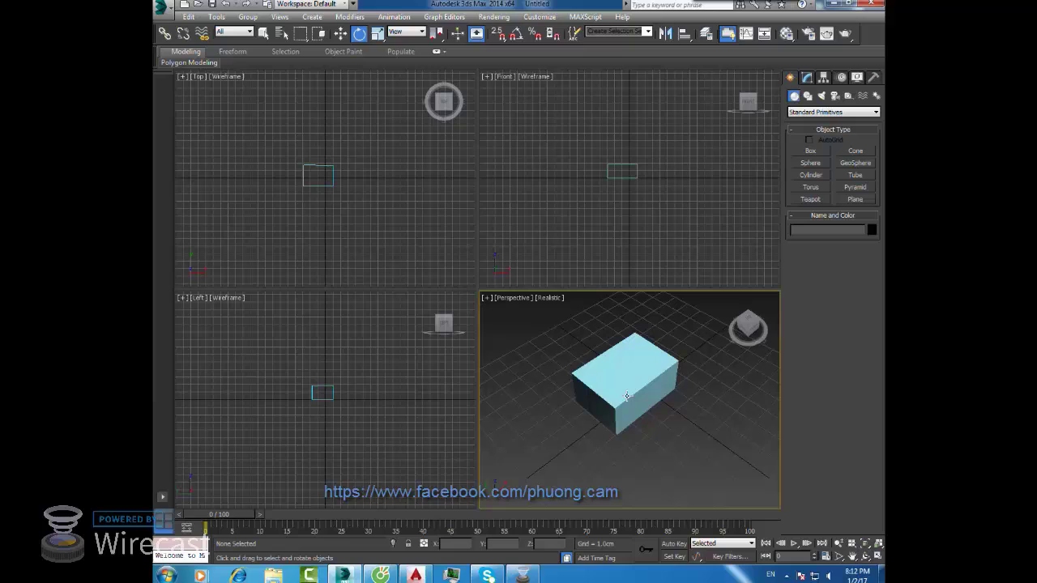
- Cycle the active viewport among Front, Top, Left and Perspective
left_click(598, 239)
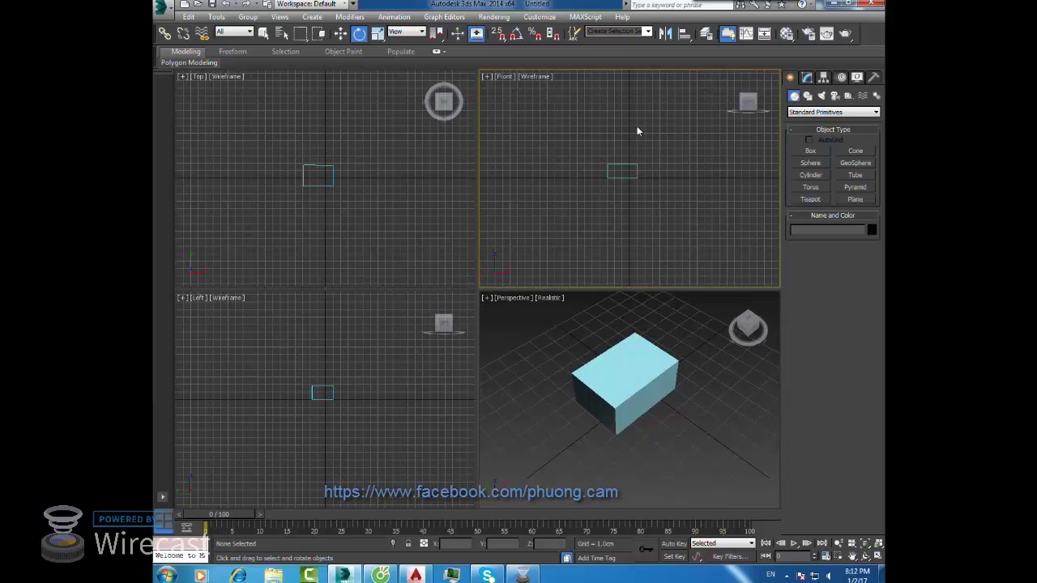
left_click(297, 147)
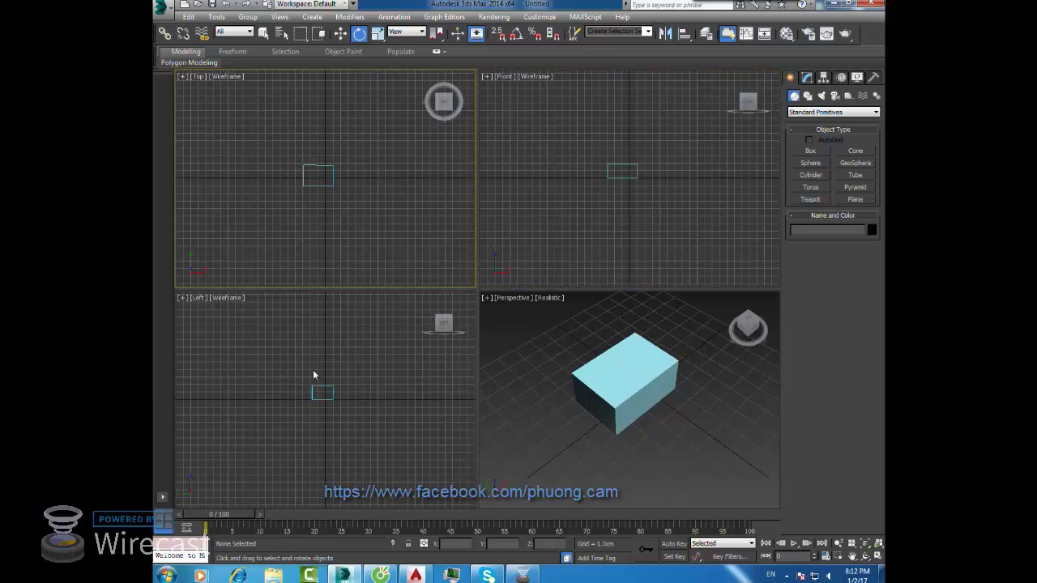
left_click(400, 377)
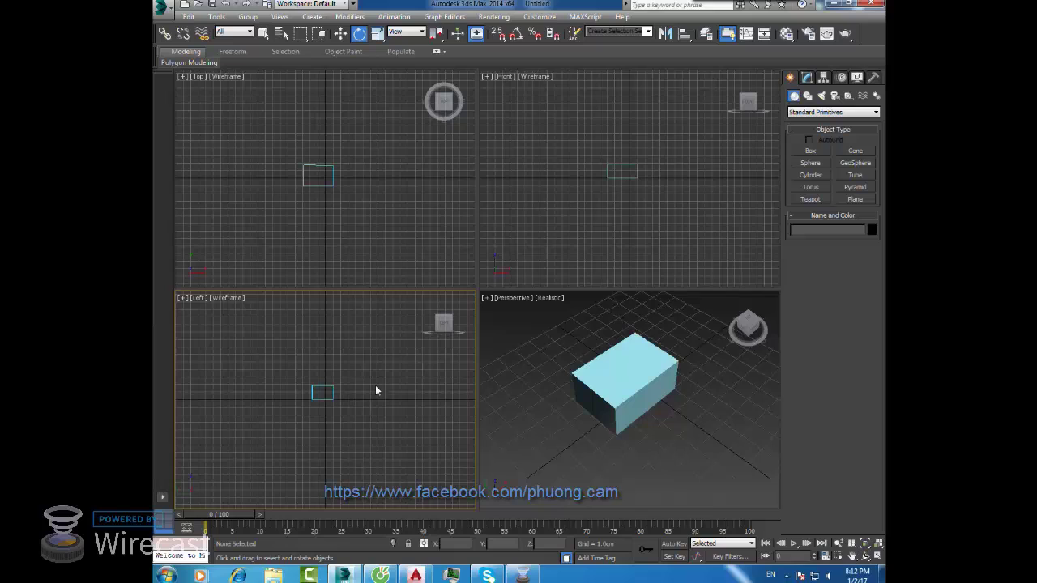
left_click(453, 267)
left_click(525, 204)
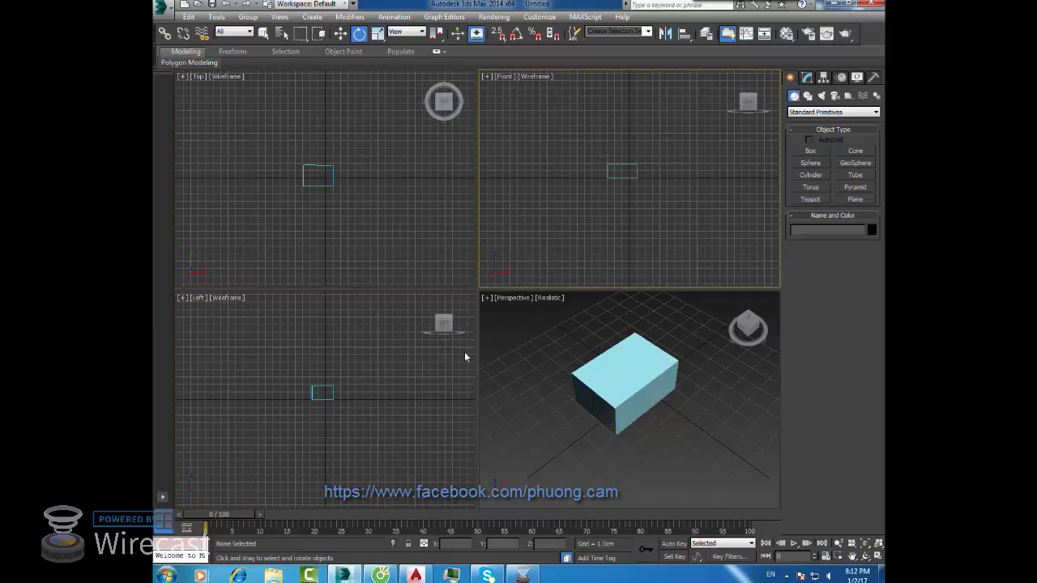
left_click(464, 351)
left_click(521, 340)
left_click(486, 268)
left_click(448, 240)
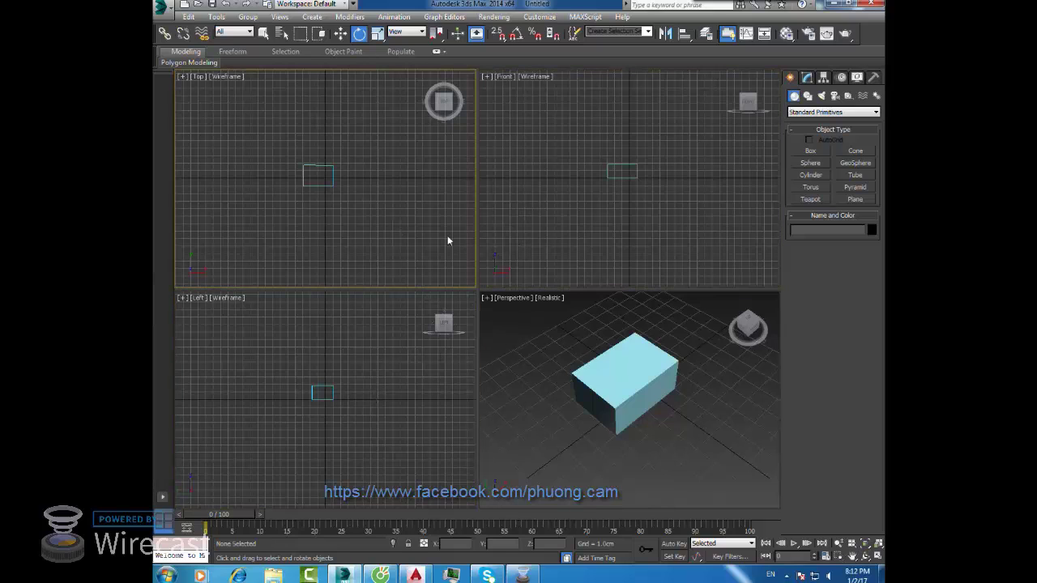
left_click(516, 377)
- Select and deselect the box, then bring up the application menu
left_click(627, 352)
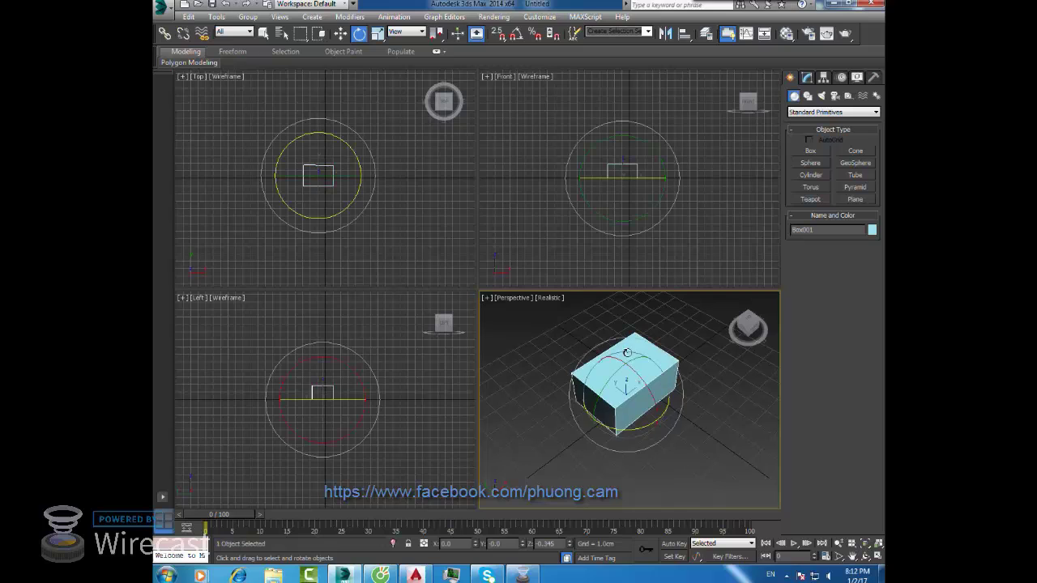
left_click(701, 268)
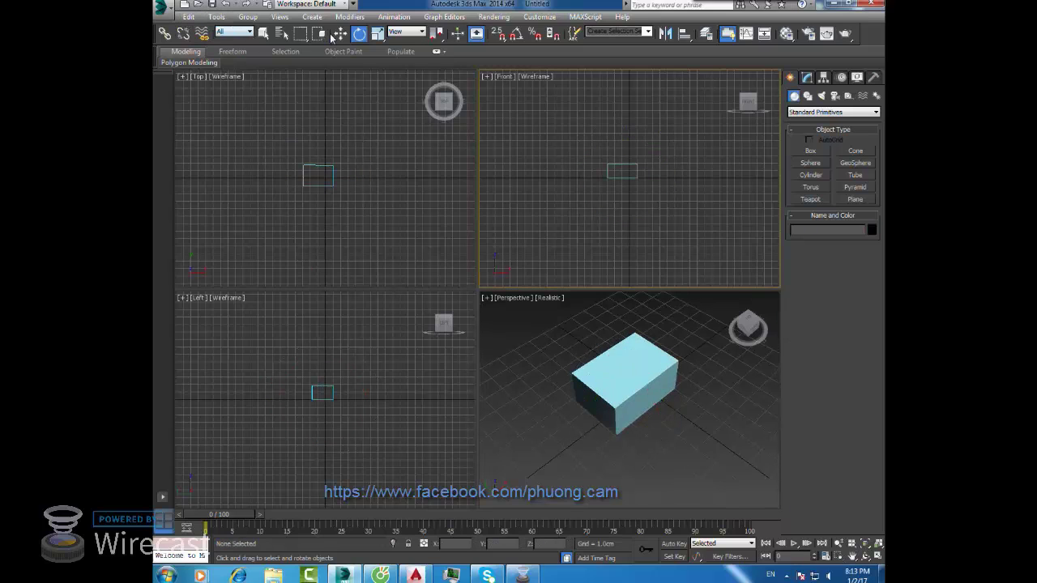
left_click(168, 11)
left_click(167, 11)
left_click(168, 11)
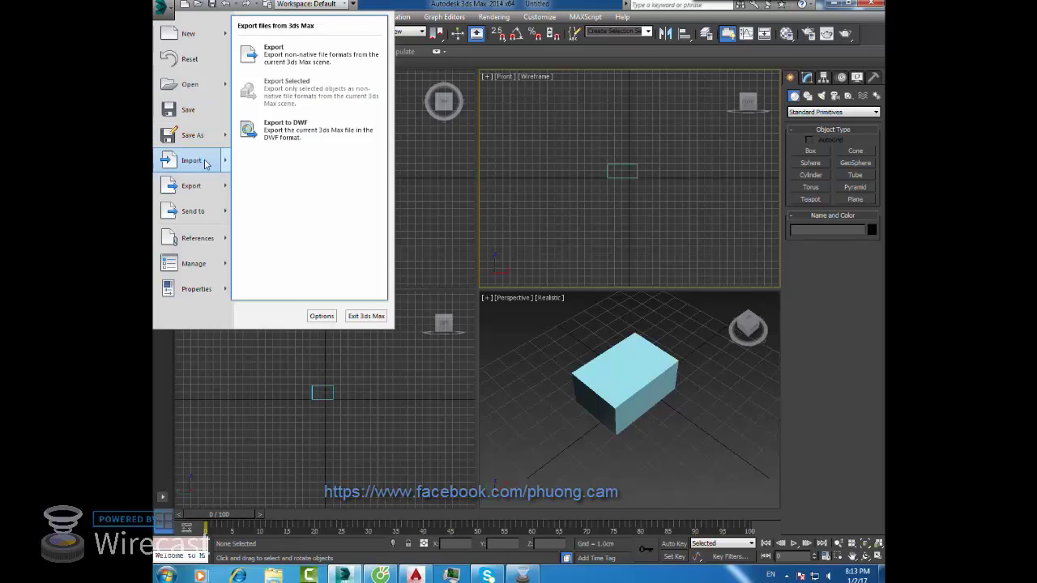
mouse_move(192, 160)
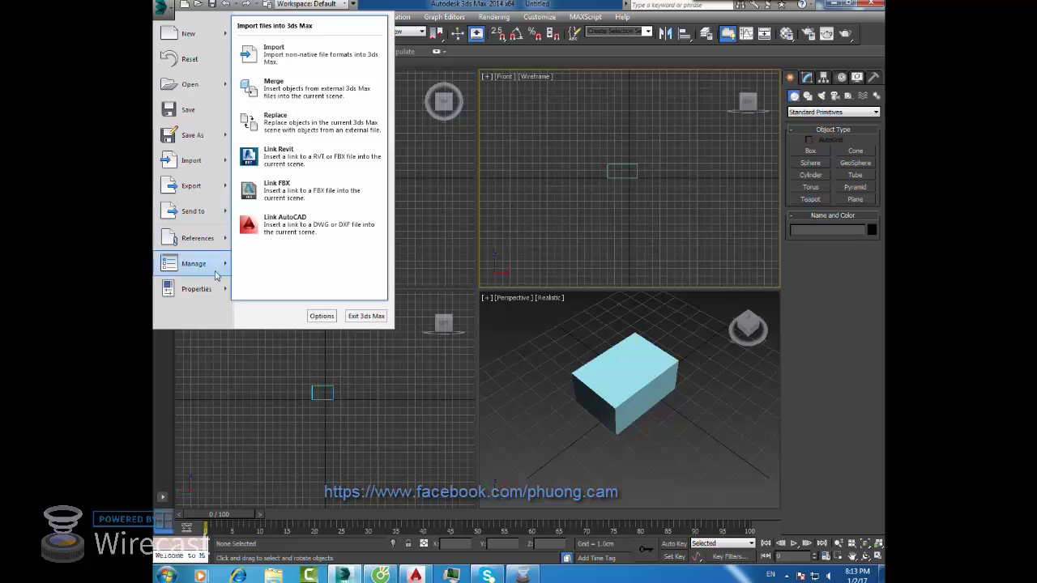
- Close the application menu and switch the command panel to Modify, then back to Create
left_click(538, 140)
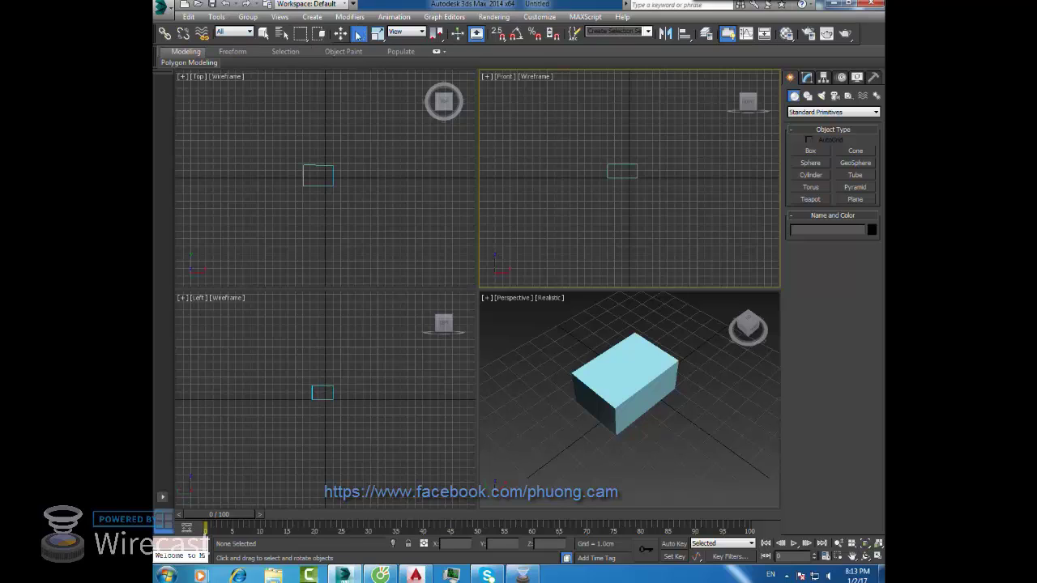
left_click(806, 78)
left_click(792, 78)
- Select and deselect the box several times in Perspective, ending with the Customize menu showing
left_click(639, 366)
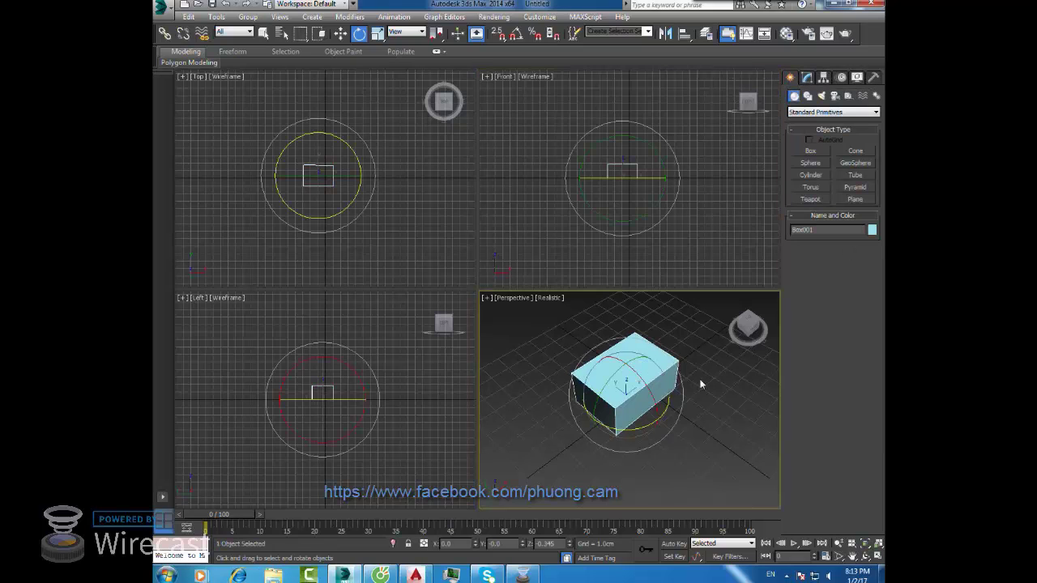
left_click(701, 362)
left_click(635, 369)
left_click(720, 377)
left_click(642, 370)
left_click(714, 380)
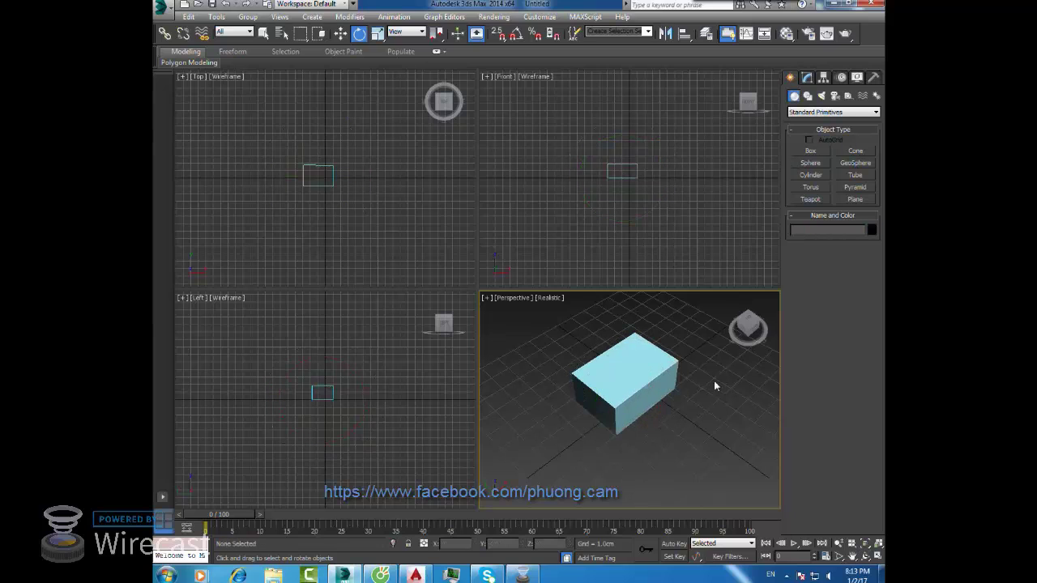
left_click(538, 17)
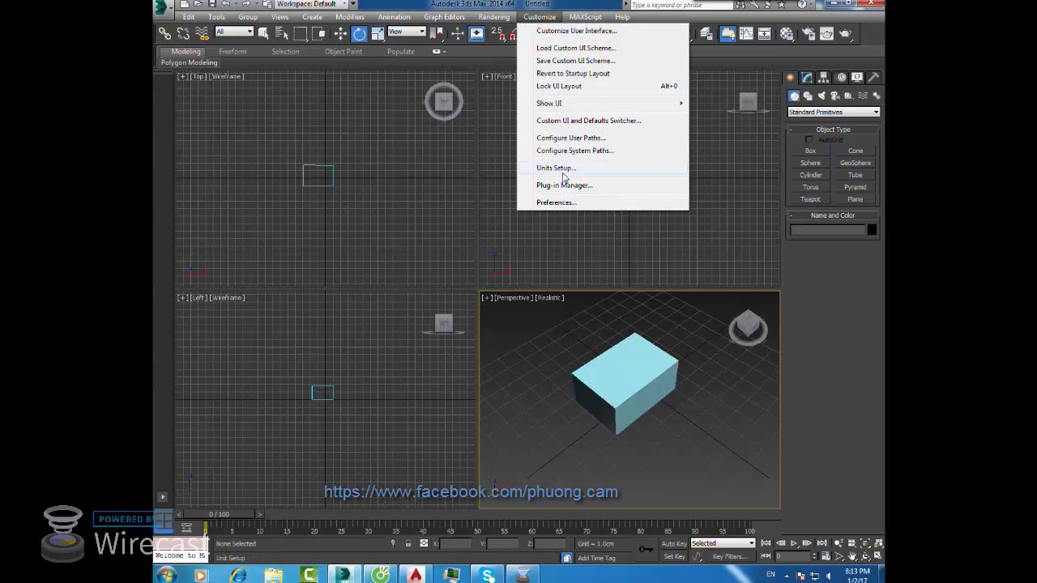
- Bring up Units Setup, review the Metric display units, and reach System Unit Setup showing 1 Unit = 1.0 Millimeters
left_click(578, 170)
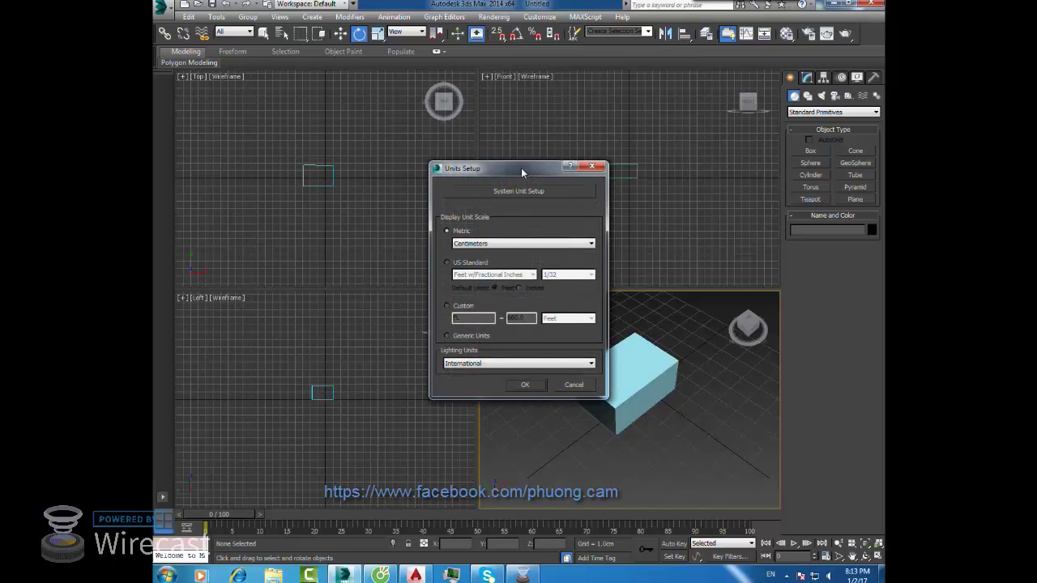
left_click_drag(523, 170, 530, 166)
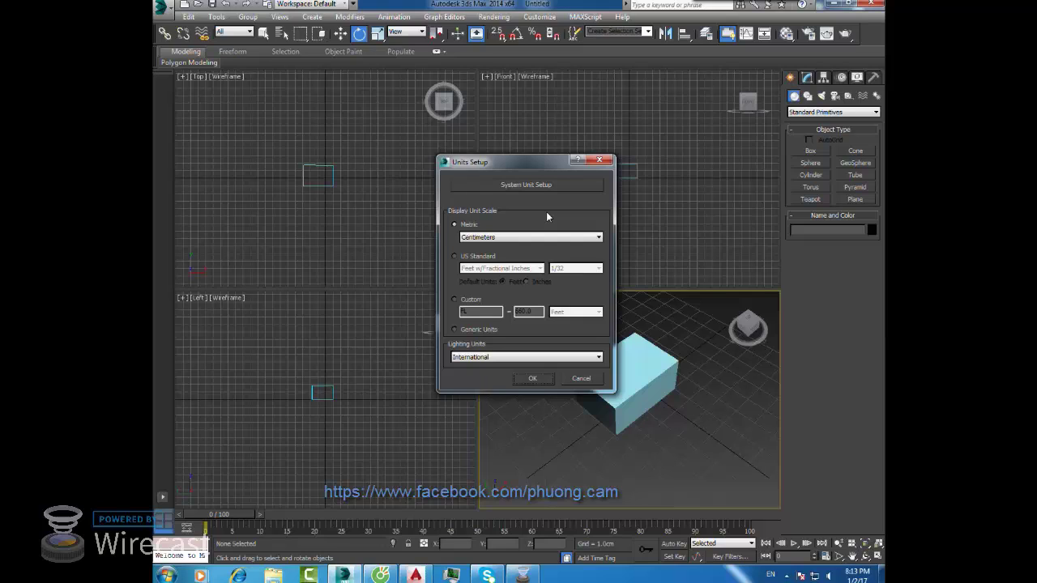
left_click_drag(525, 164, 541, 155)
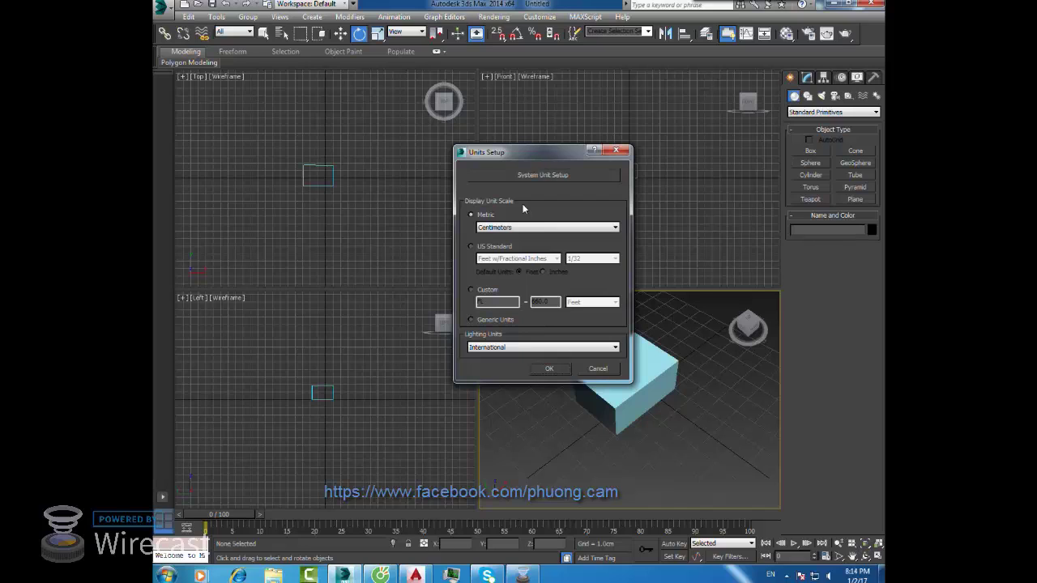
left_click(560, 229)
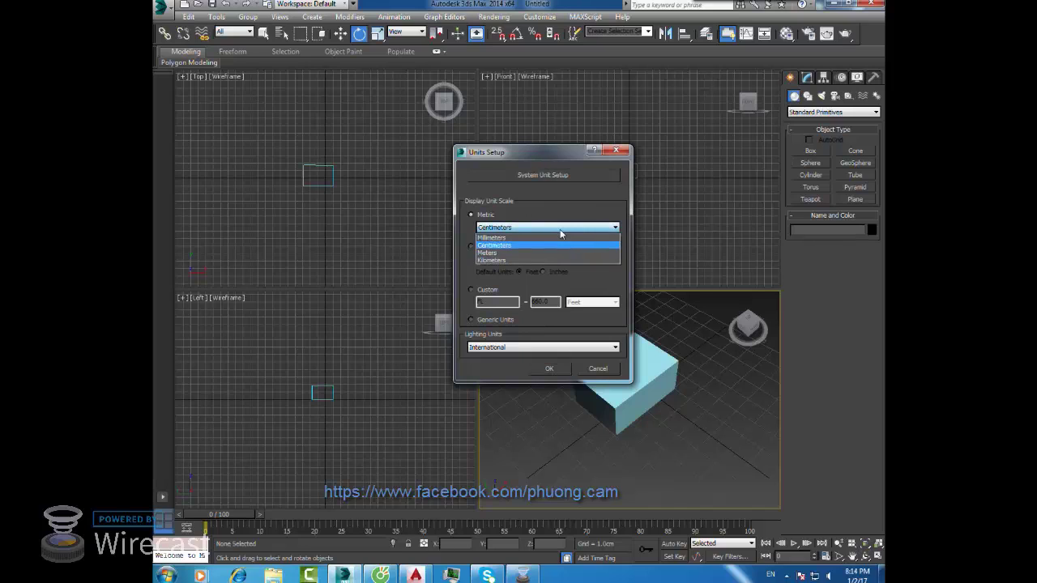
left_click(559, 230)
left_click(514, 230)
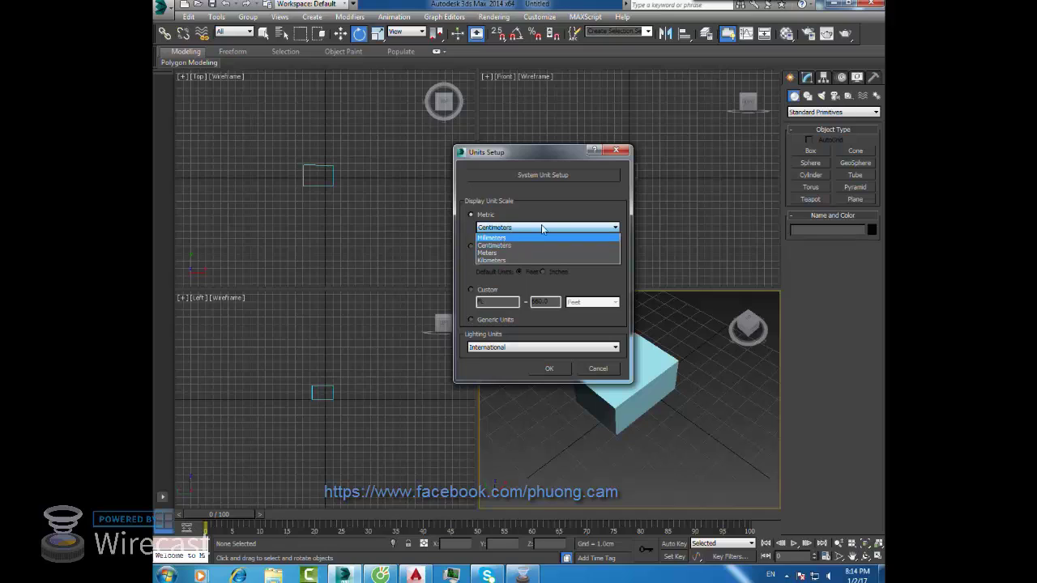
left_click(541, 228)
left_click(539, 176)
left_click(605, 194)
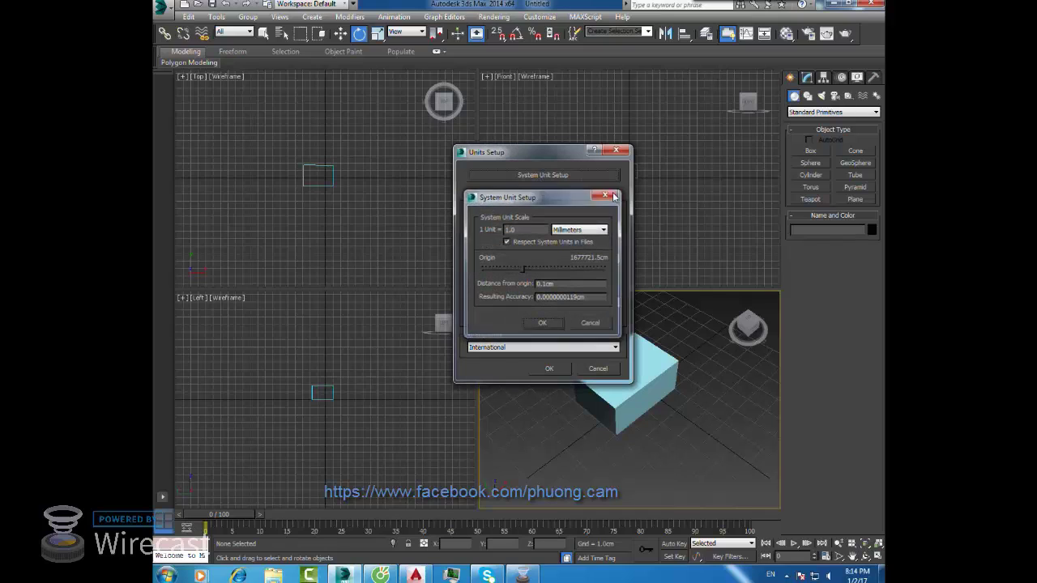
left_click(560, 177)
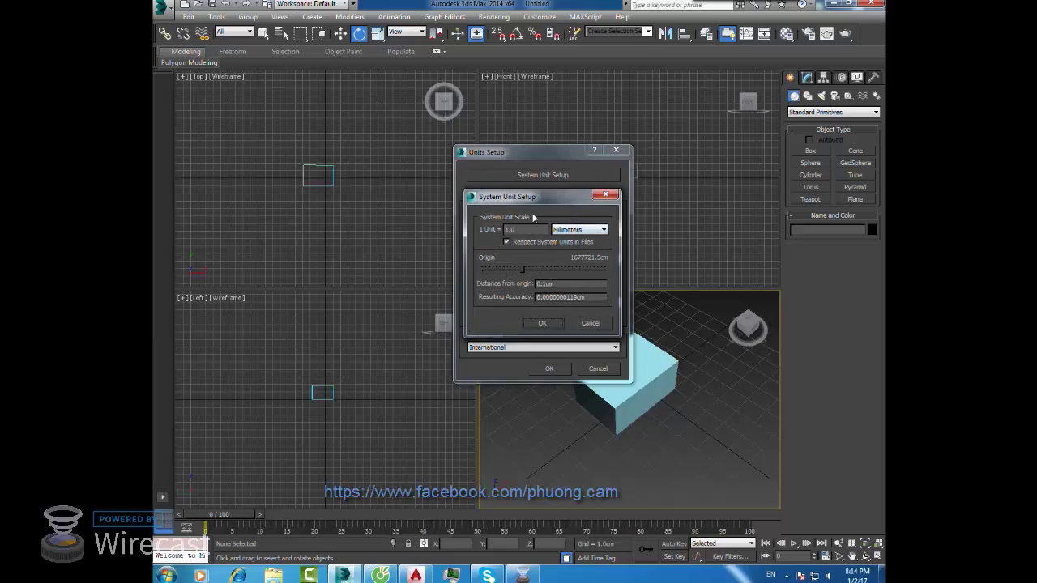
- Change the system unit scale from Millimeters to Centimeters and confirm it
left_click_drag(527, 197, 479, 196)
left_click(532, 230)
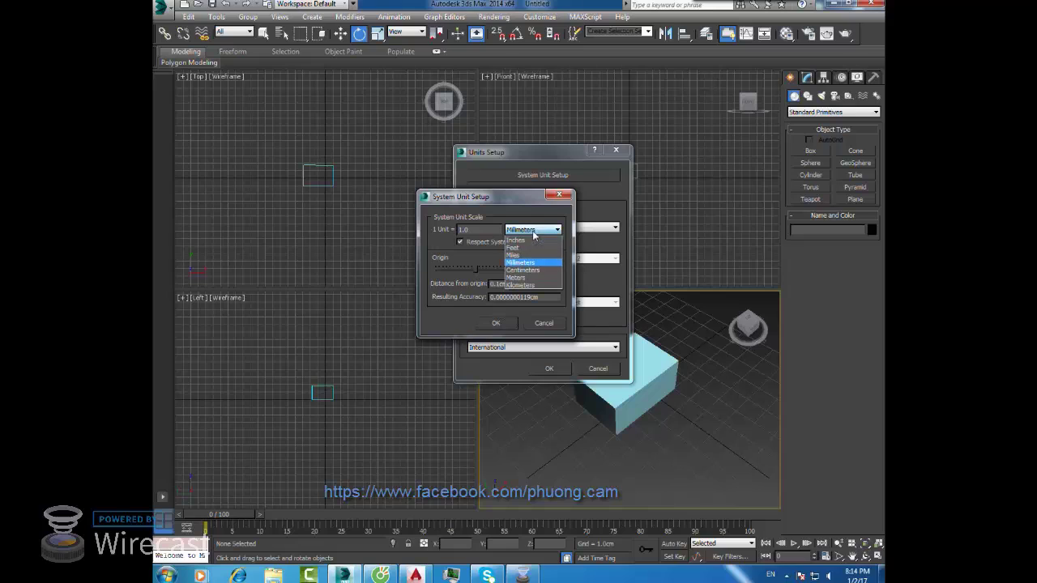
left_click(533, 270)
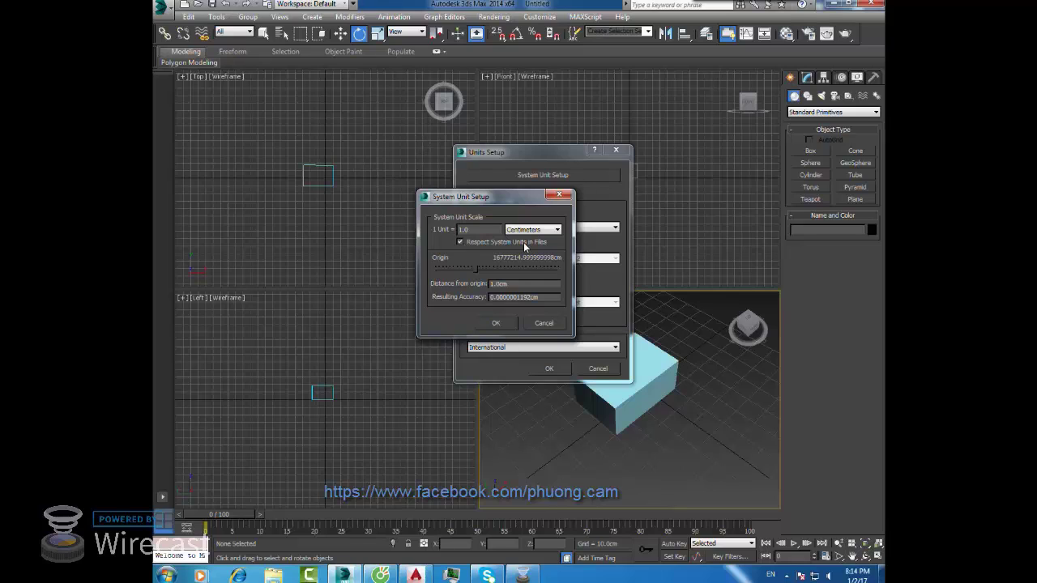
left_click(540, 234)
left_click_drag(488, 201, 508, 183)
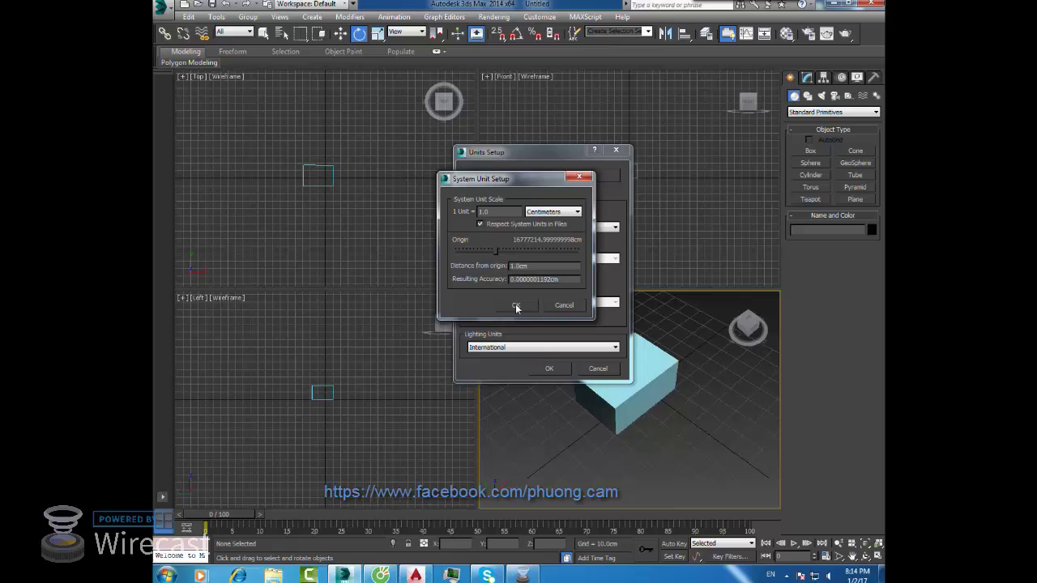
left_click(514, 305)
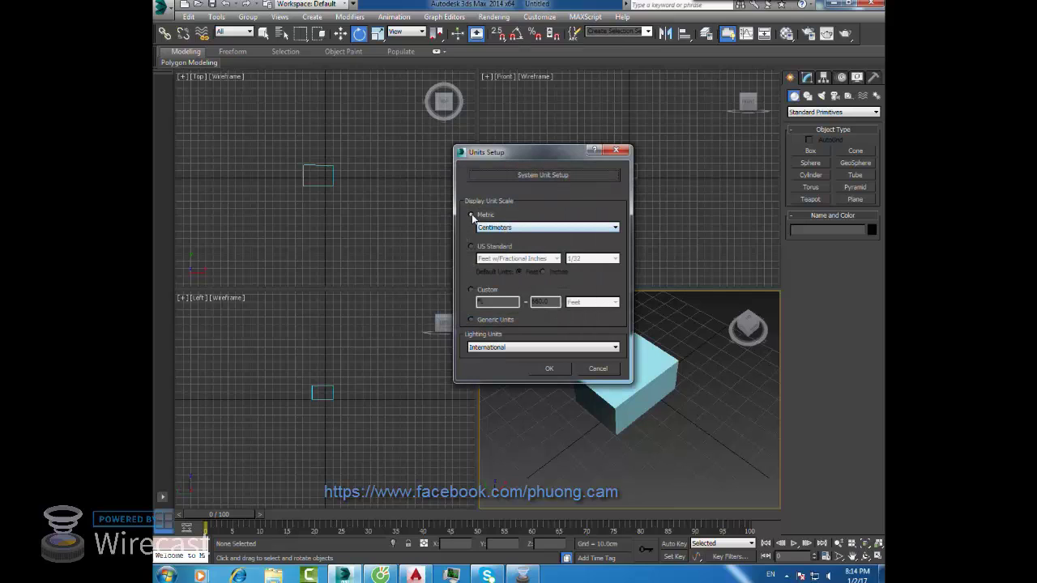
- Keep Metric display units at Centimeters and lighting units at International, then close Units Setup
left_click(536, 228)
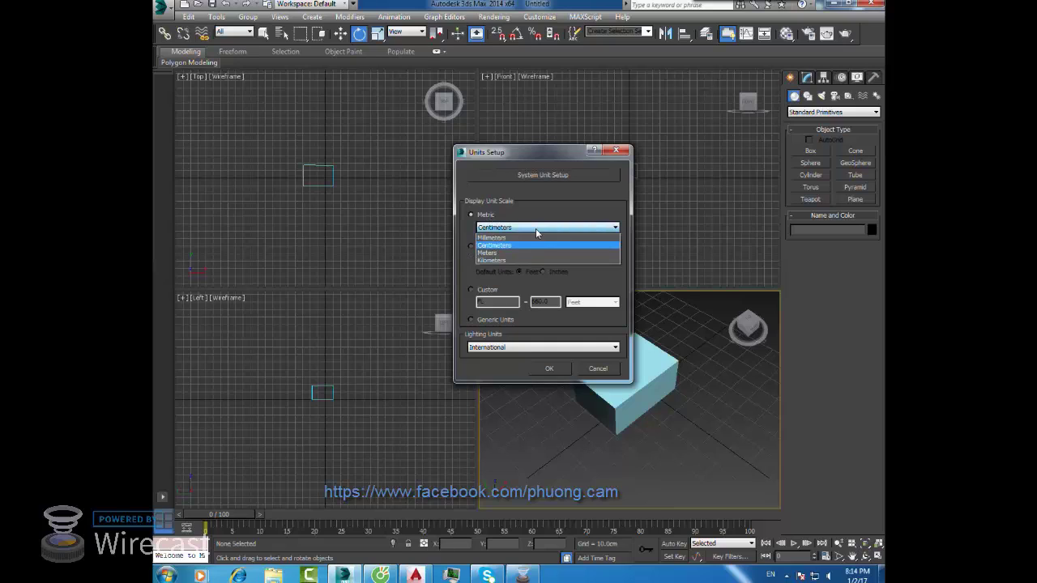
left_click(537, 232)
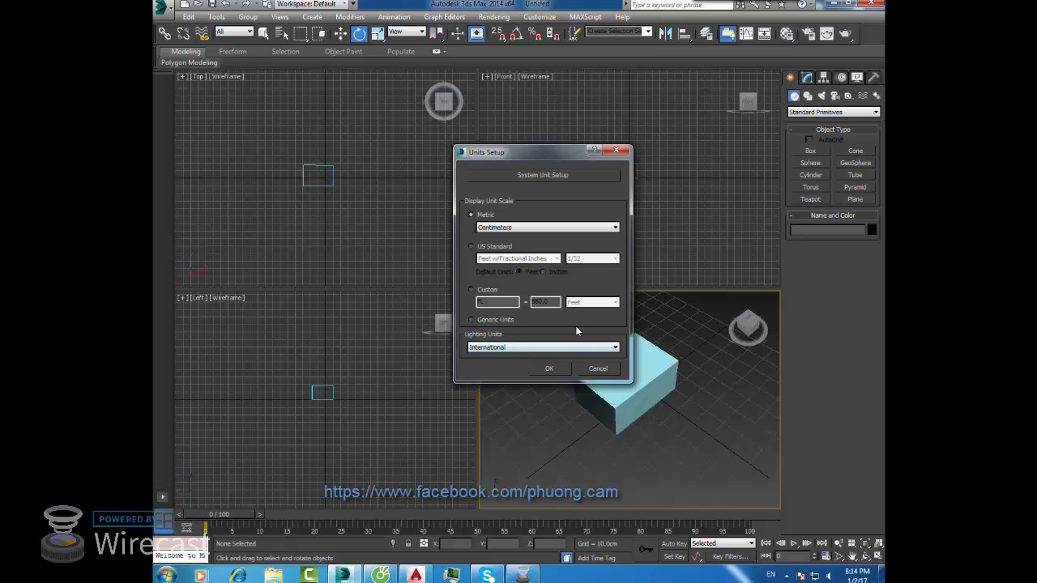
left_click(502, 229)
left_click(502, 229)
left_click(513, 347)
left_click(513, 347)
left_click(511, 231)
left_click(515, 229)
left_click(546, 368)
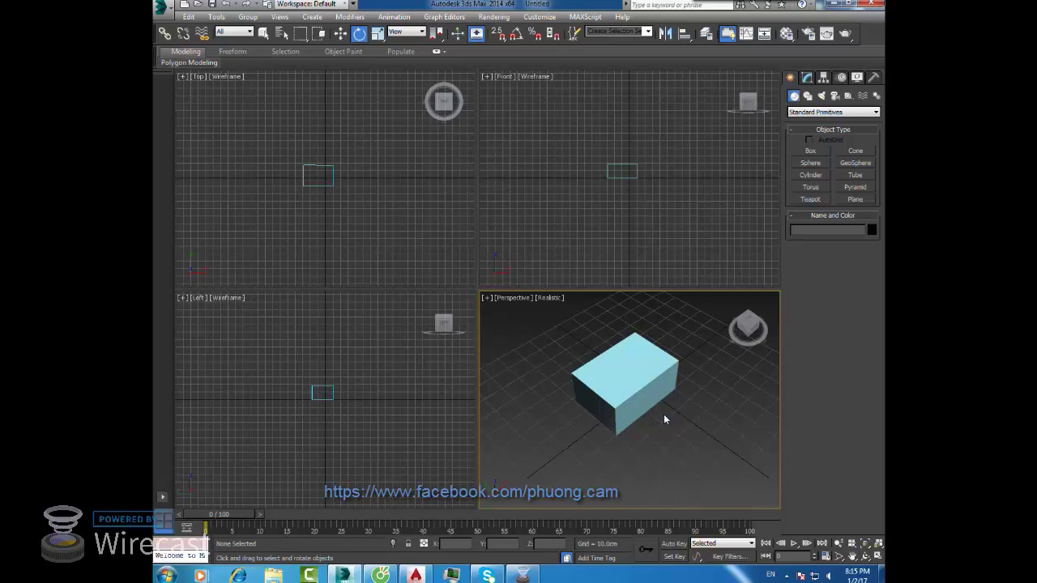
- Confirm the box's size now reads in centimeters: 28.07 × 39.783 × 18.987cm
left_click(671, 350)
left_click(684, 435)
left_click(620, 362)
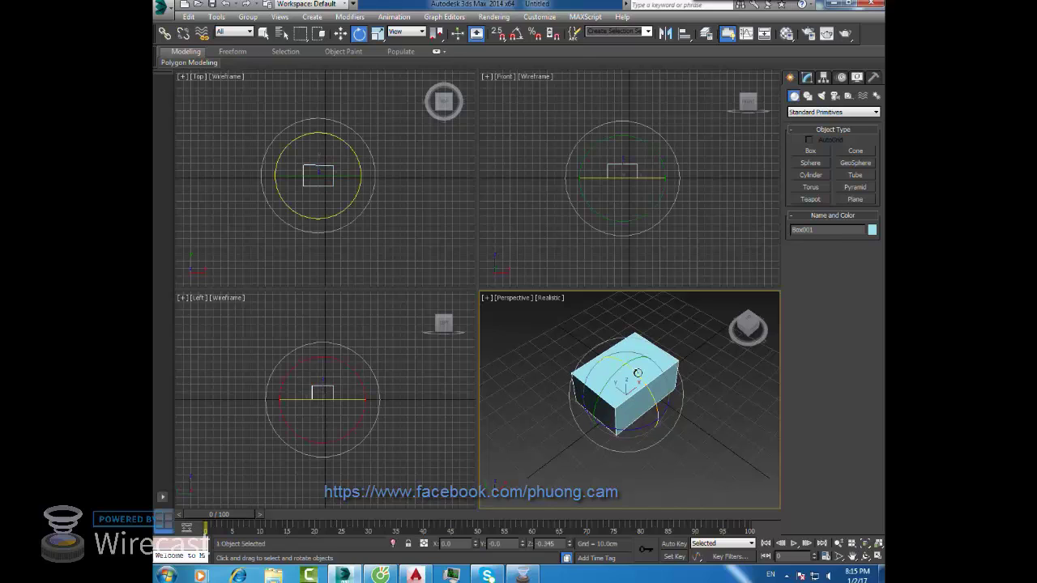
left_click(806, 79)
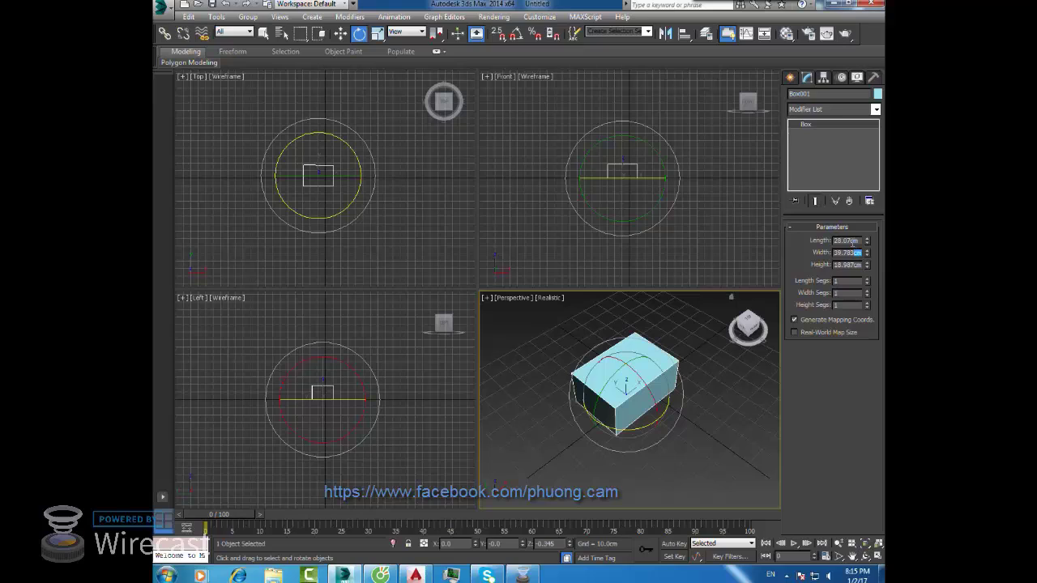
key("shift+Tab")
key("Tab")
key("Tab")
left_click(710, 374)
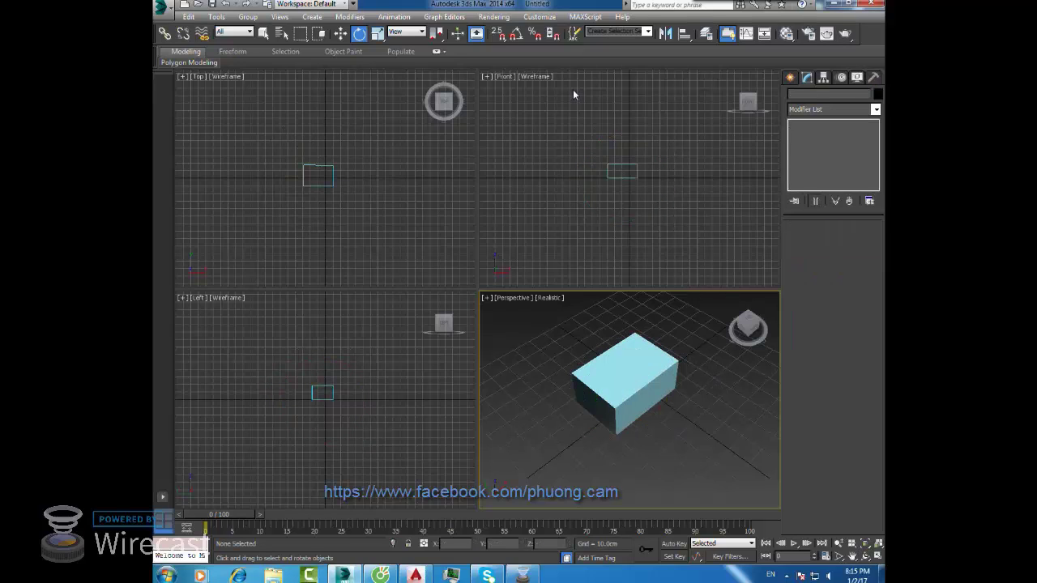
left_click(584, 17)
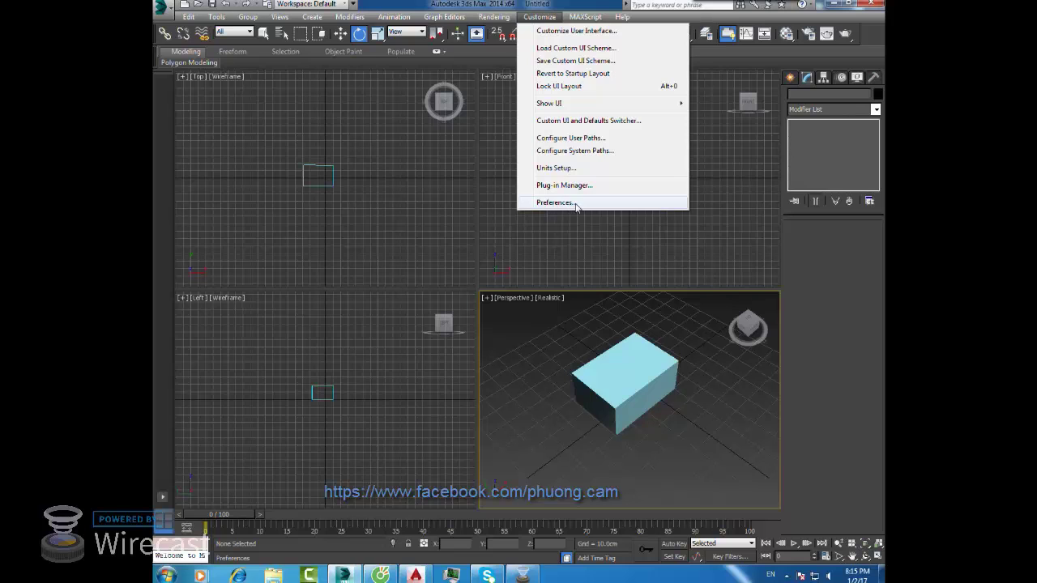
- In Preferences, enable Auto Window/Crossing by Direction on General and move to the Files settings
left_click(571, 204)
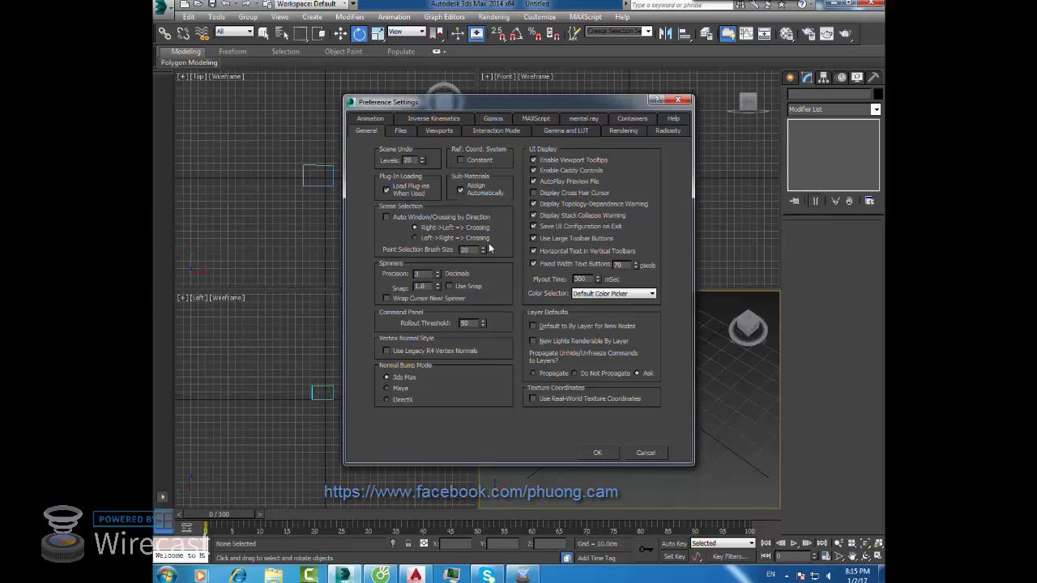
left_click(387, 218)
left_click(404, 132)
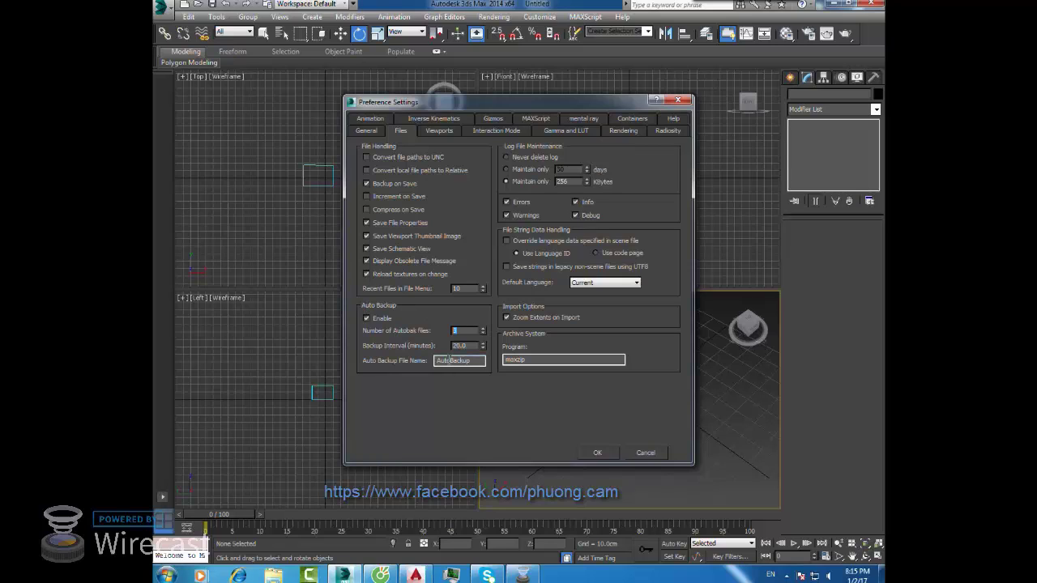
- Inspect the Auto Backup fields: 3 Autobak files every 20.0 minutes
left_click(458, 332)
double_click(464, 331)
left_click_drag(470, 346, 421, 349)
left_click(465, 330)
left_click(455, 330)
left_click(468, 345)
key("shift+Tab")
key("Tab")
- Recheck the Autobak file count and backup interval, leaving both unchanged
left_click(470, 346)
double_click(460, 331)
double_click(466, 345)
left_click(468, 331)
double_click(468, 345)
- Toggle Gamma/LUT correction off and back on, keeping Gamma at 2.2
left_click(456, 131)
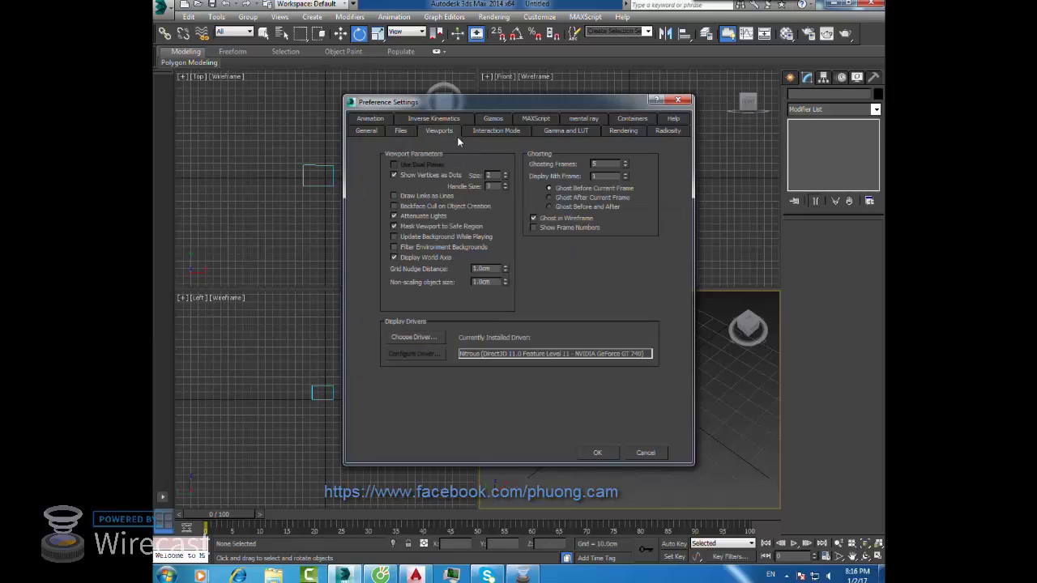
left_click(555, 134)
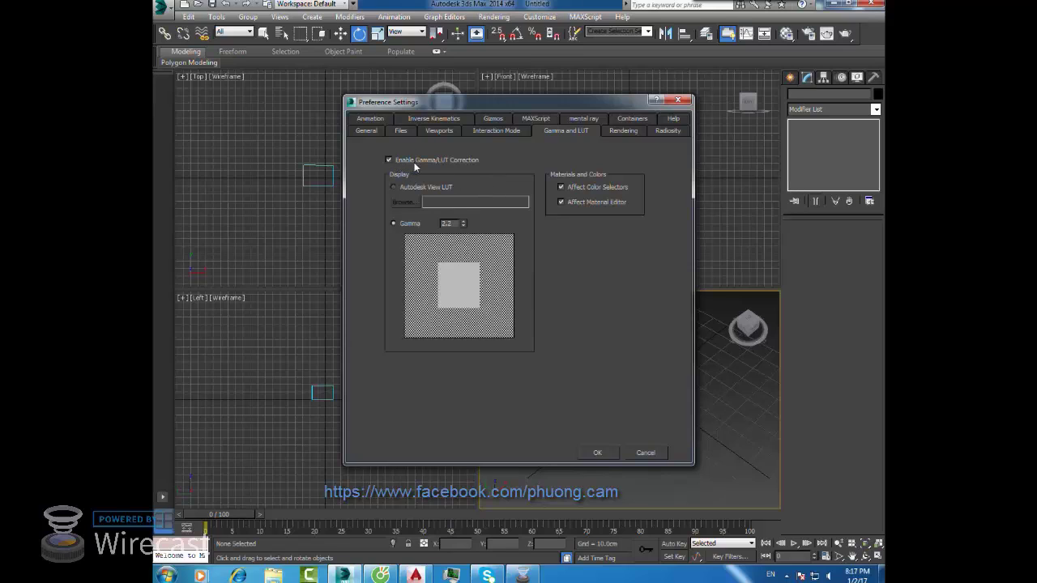
double_click(448, 223)
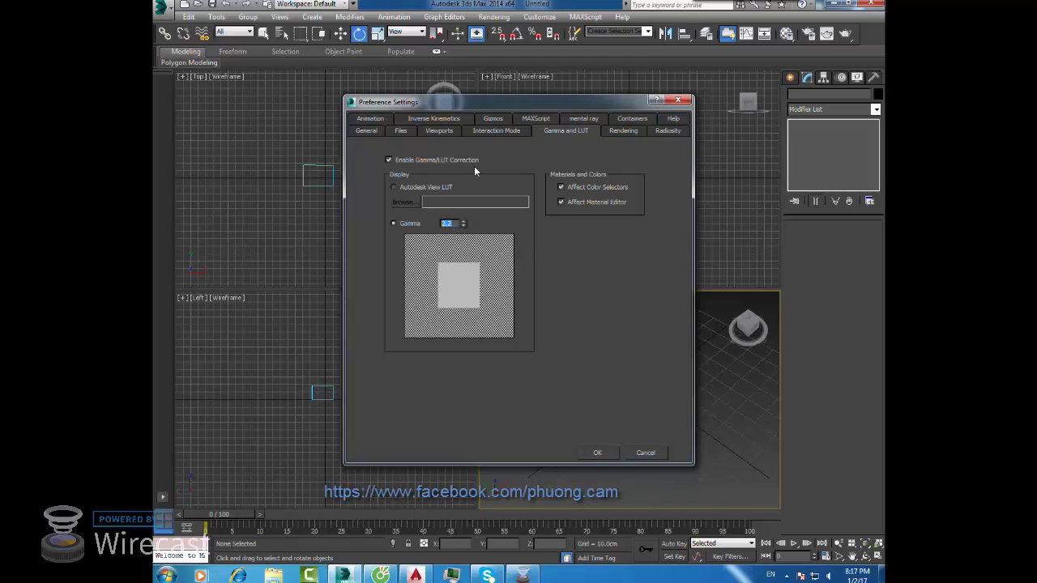
left_click(454, 223)
double_click(456, 222)
left_click(400, 162)
left_click(409, 166)
double_click(449, 222)
- Glance at the Rendering and Files preferences, then return to the General settings
left_click(616, 132)
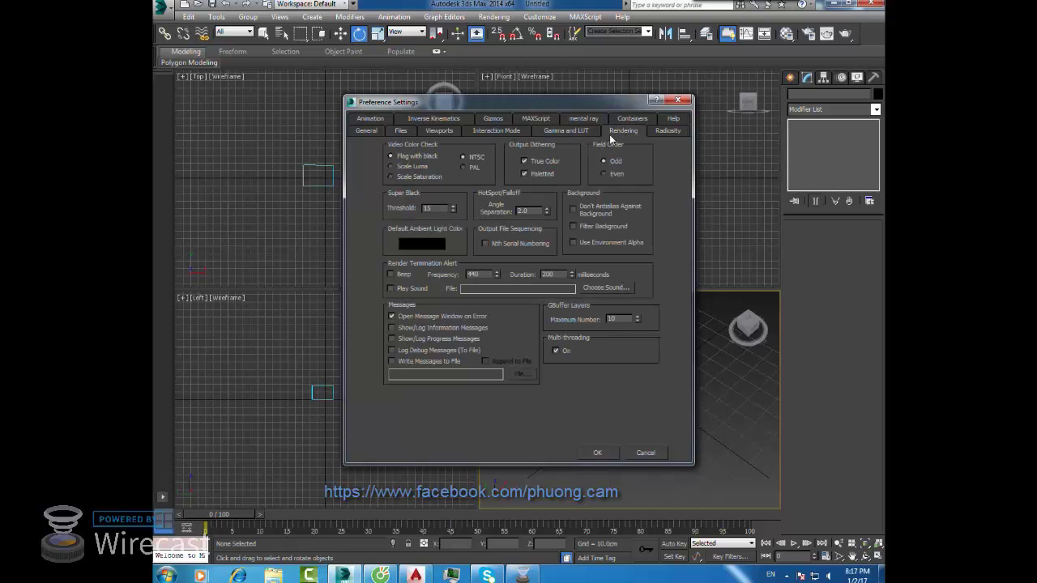
left_click(578, 133)
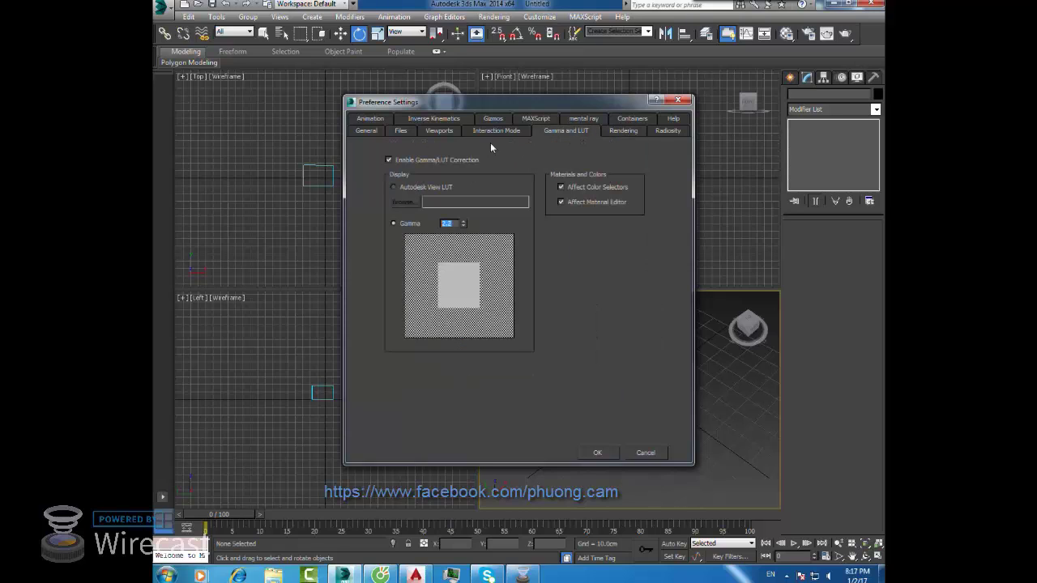
left_click(401, 131)
left_click(455, 330)
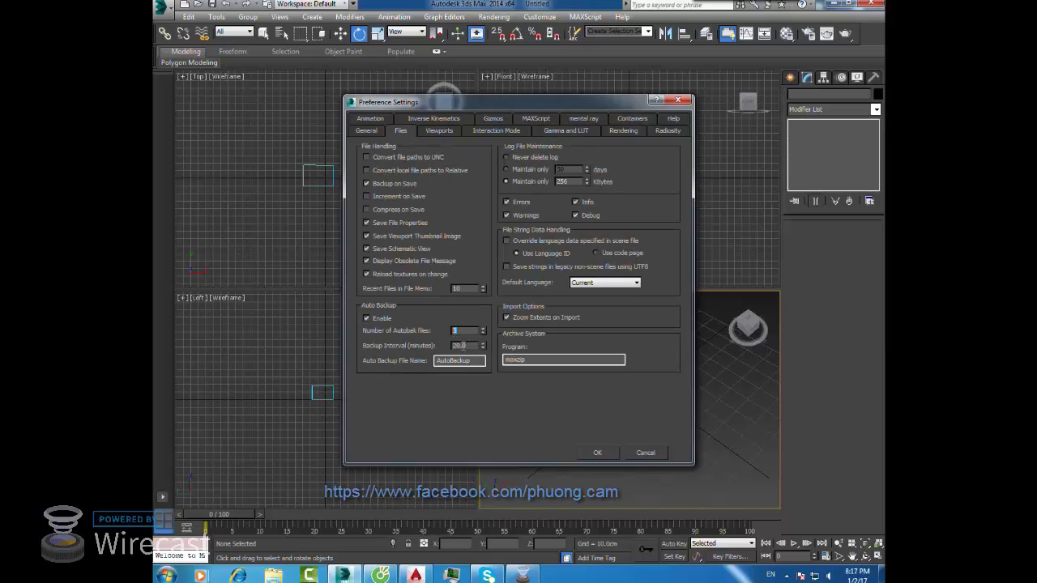
left_click(367, 132)
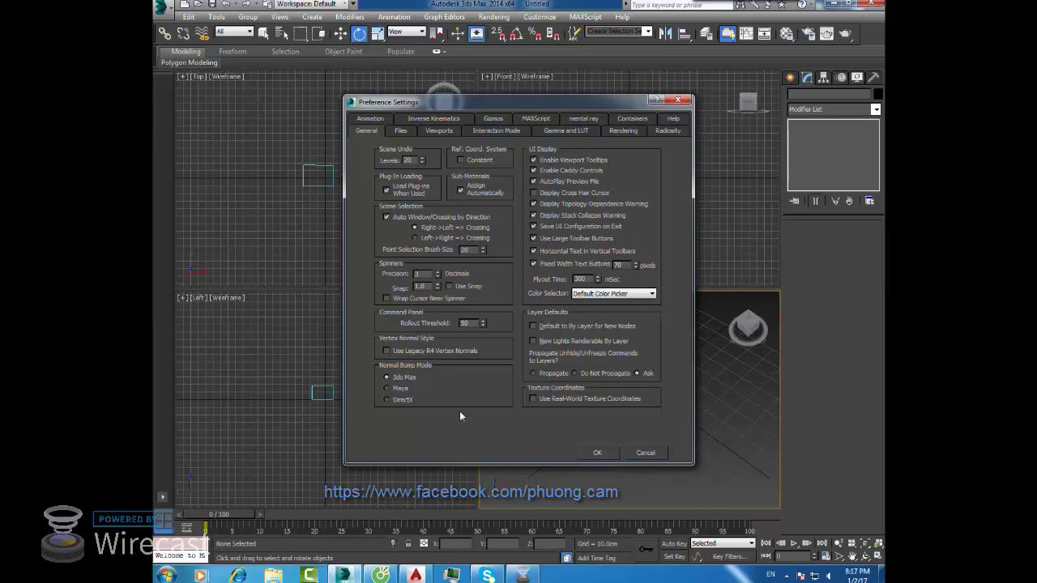
- Close Preferences and test selecting and deselecting the box in Perspective
left_click(599, 458)
middle_click_drag(676, 405, 653, 413)
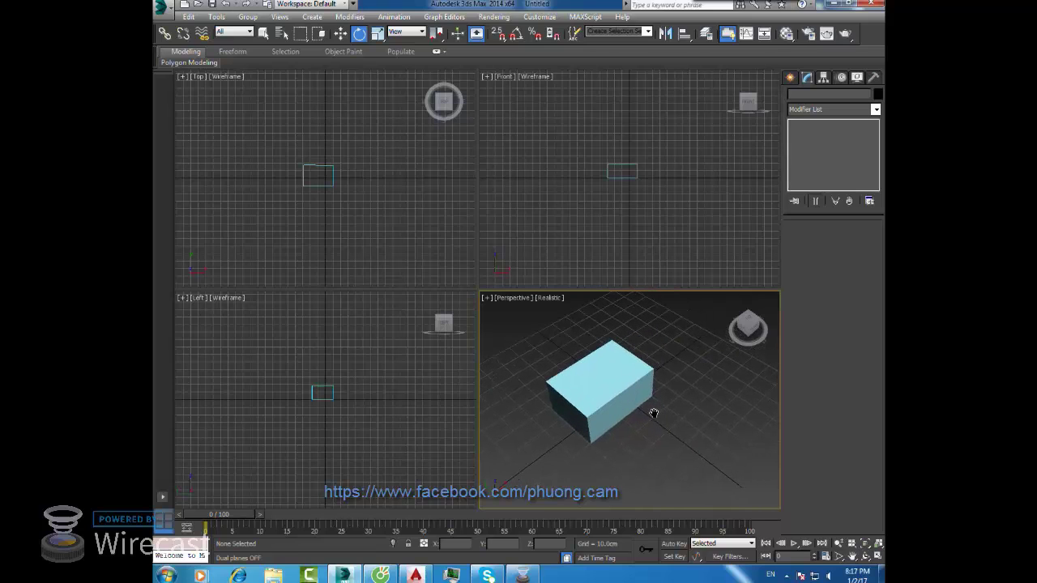
left_click_drag(670, 339, 614, 439)
left_click(680, 350)
left_click(669, 351)
left_click_drag(624, 418, 625, 417)
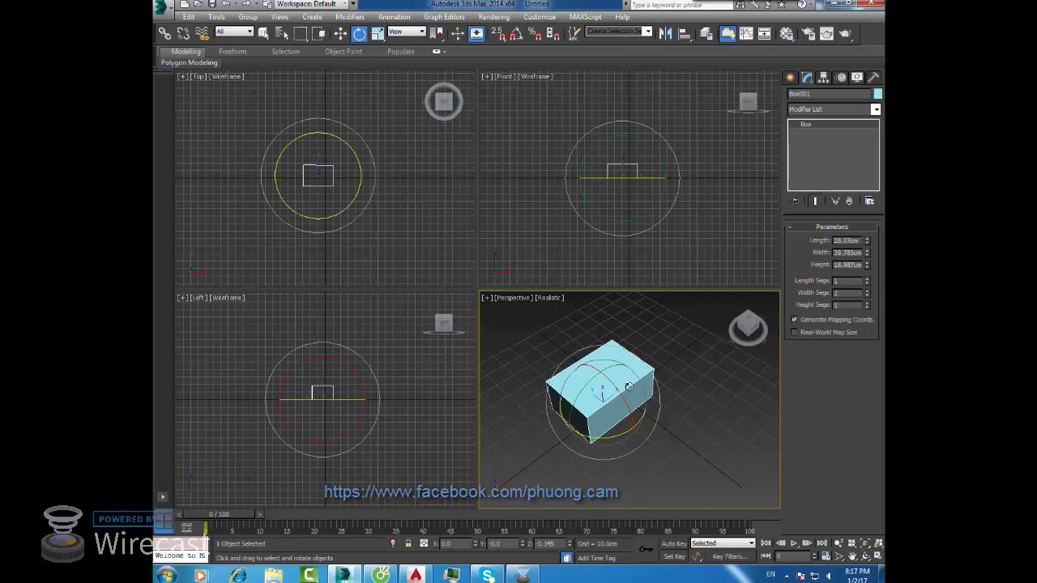
left_click(660, 354)
- Drag several selection rectangles around the box to test window versus crossing selection
left_click_drag(516, 335, 591, 462)
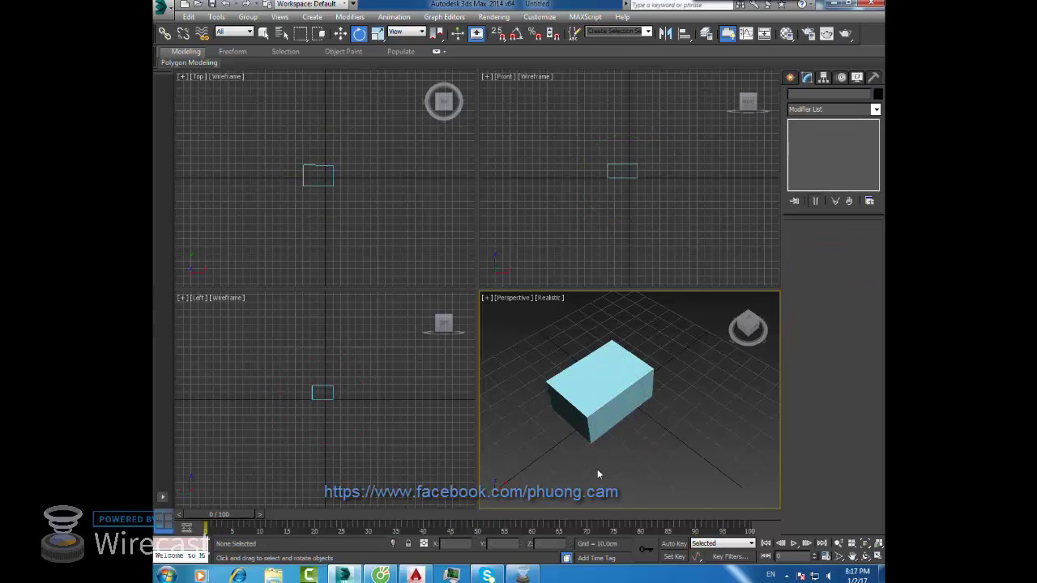
left_click_drag(527, 328, 626, 475)
mouse_move(527, 319)
left_mouse_down()
mouse_move(550, 378)
mouse_move(613, 456)
left_mouse_up()
left_click_drag(506, 338, 621, 475)
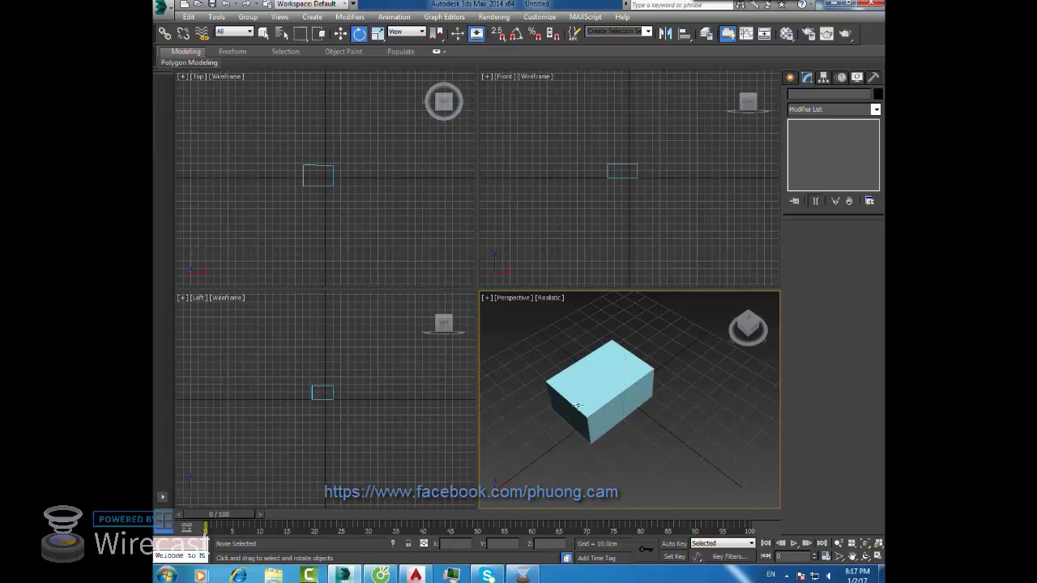
mouse_move(521, 325)
left_mouse_down()
mouse_move(638, 416)
mouse_move(679, 474)
left_mouse_up()
left_click(515, 339)
left_click_drag(531, 339, 616, 463)
left_click_drag(535, 327, 624, 468)
mouse_move(525, 325)
left_mouse_down()
mouse_move(624, 458)
mouse_move(670, 461)
left_mouse_up()
- Cycle through the viewports, leaving Front active, with the Customize menu reopened
left_click(671, 231)
left_click(431, 210)
left_click(400, 322)
left_click(494, 296)
left_click(559, 227)
left_click(539, 17)
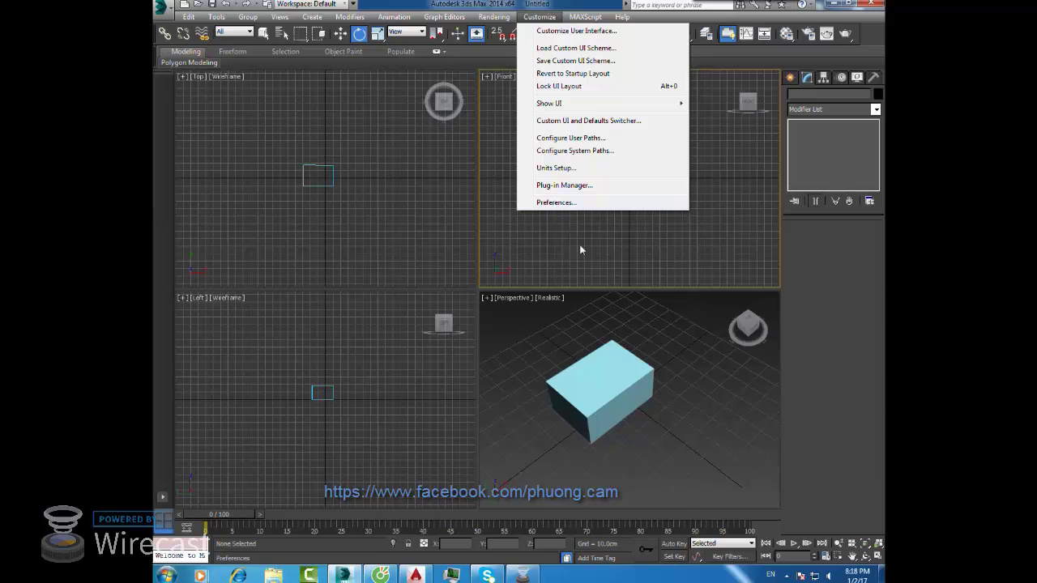
- Open and close the Plug-in Manager, then dismiss the reopened Customize menu
left_click(574, 187)
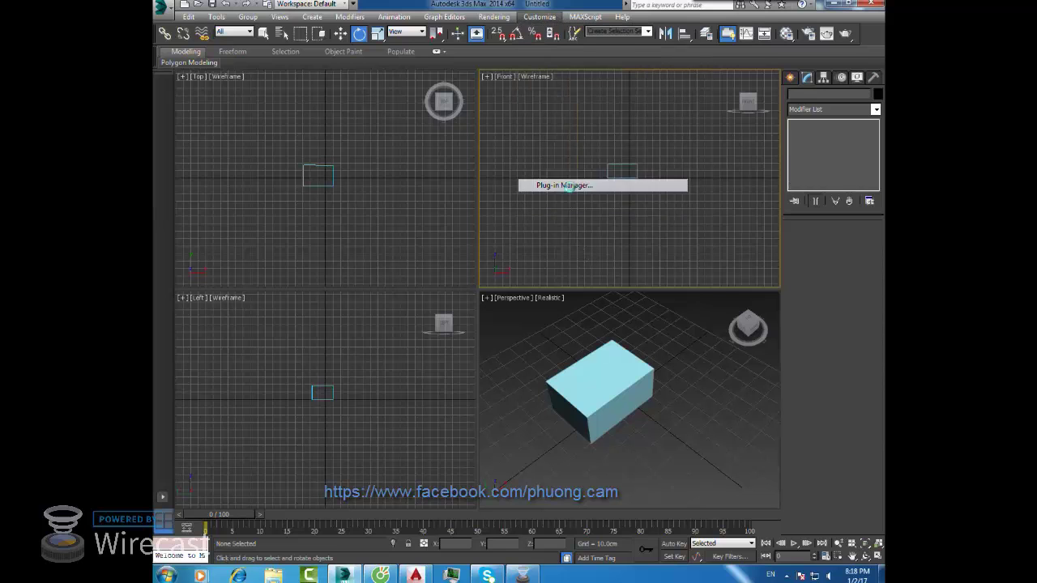
left_click(699, 193)
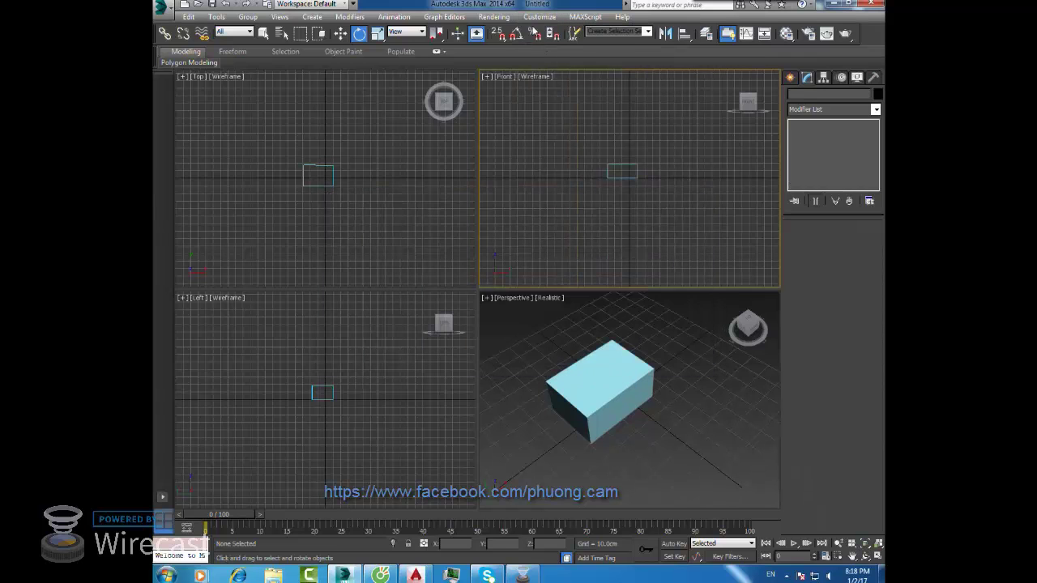
left_click(539, 16)
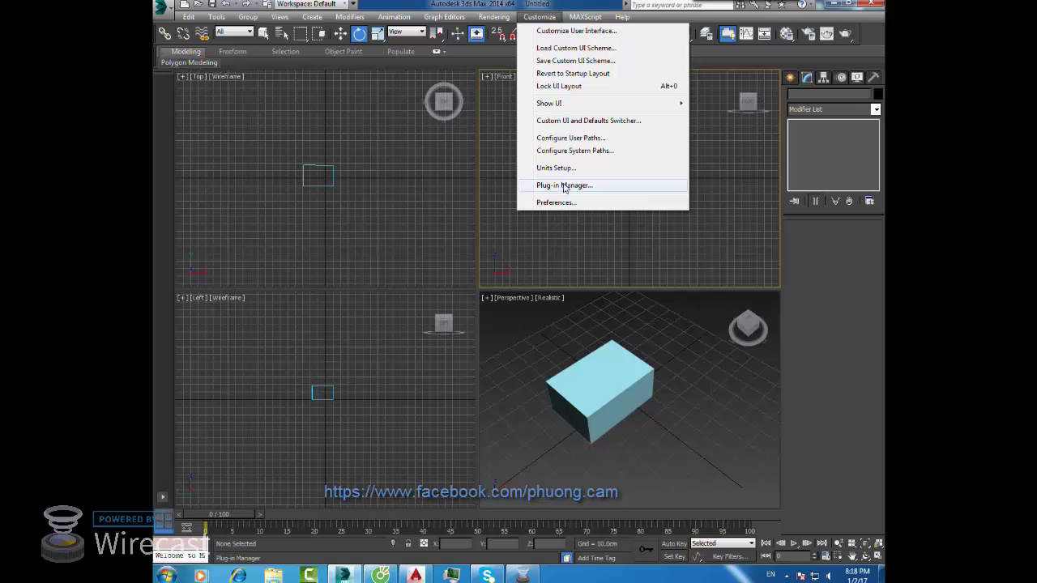
left_click(639, 323)
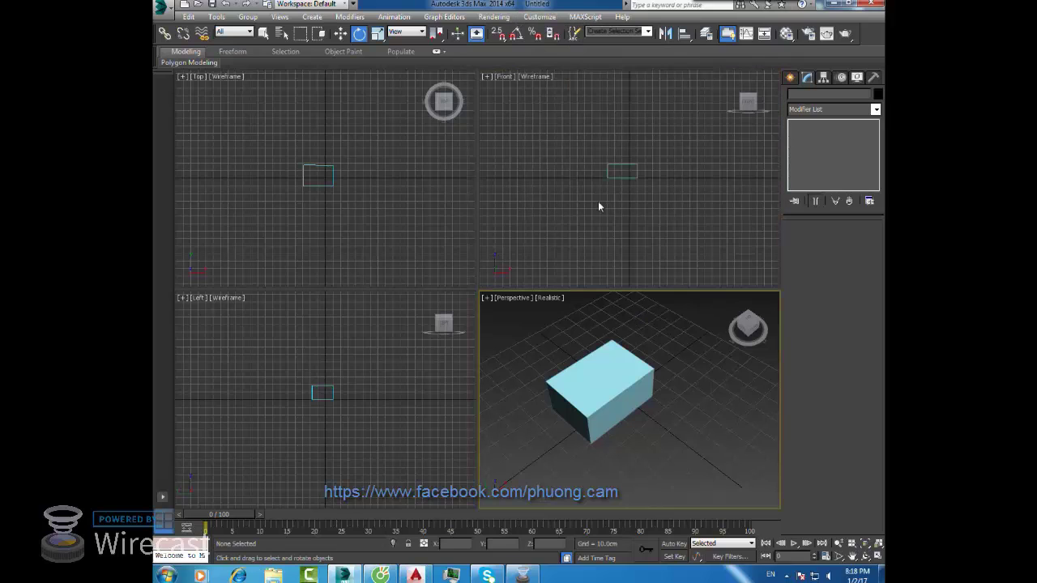
left_click(624, 358)
left_click(701, 451)
left_click(560, 234)
left_click(357, 219)
left_click(454, 308)
left_click(550, 320)
left_click(502, 268)
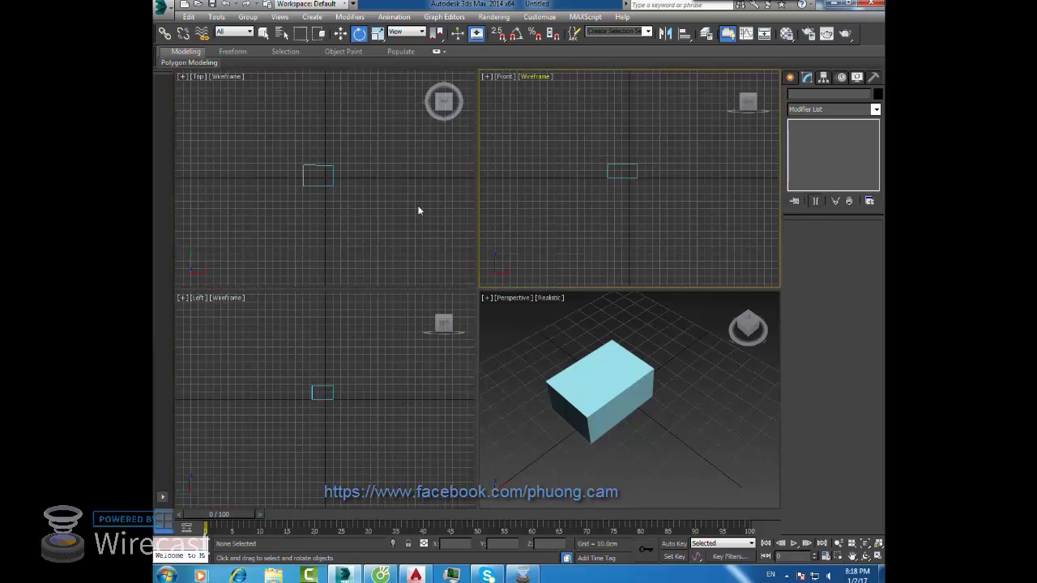
left_click(419, 210)
left_click(546, 338)
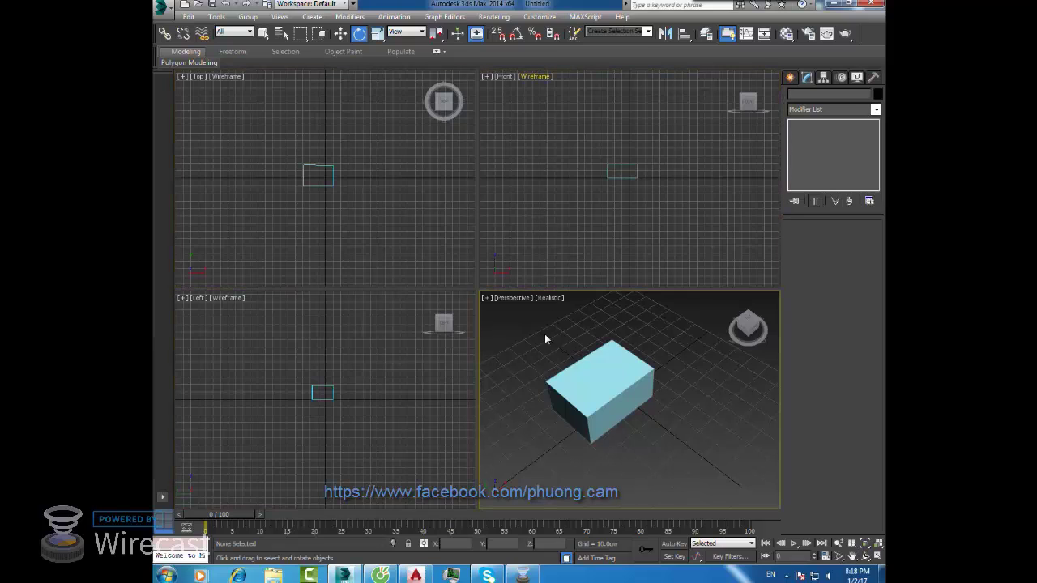
left_click(620, 369)
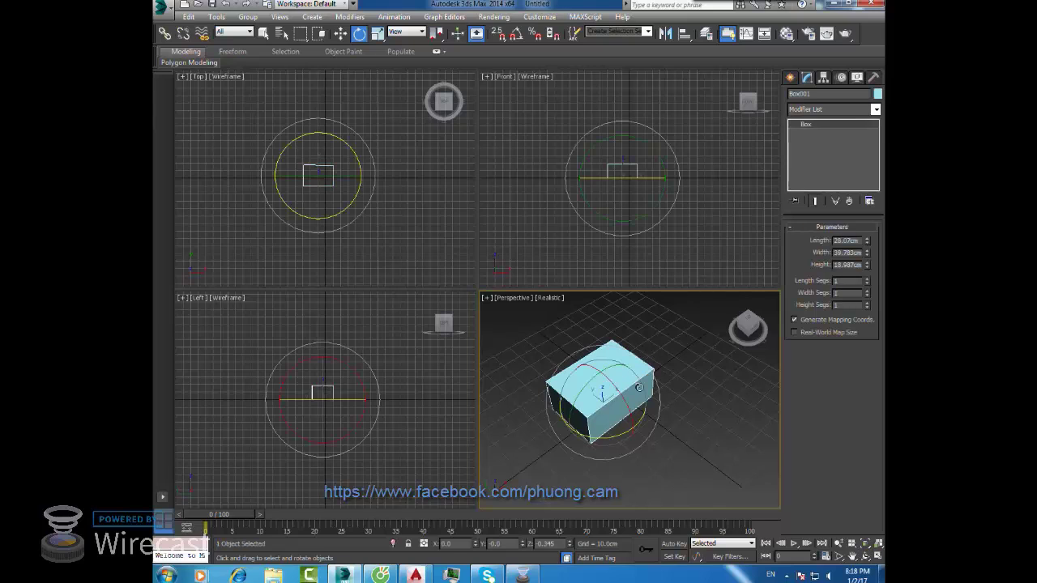
left_click(682, 391)
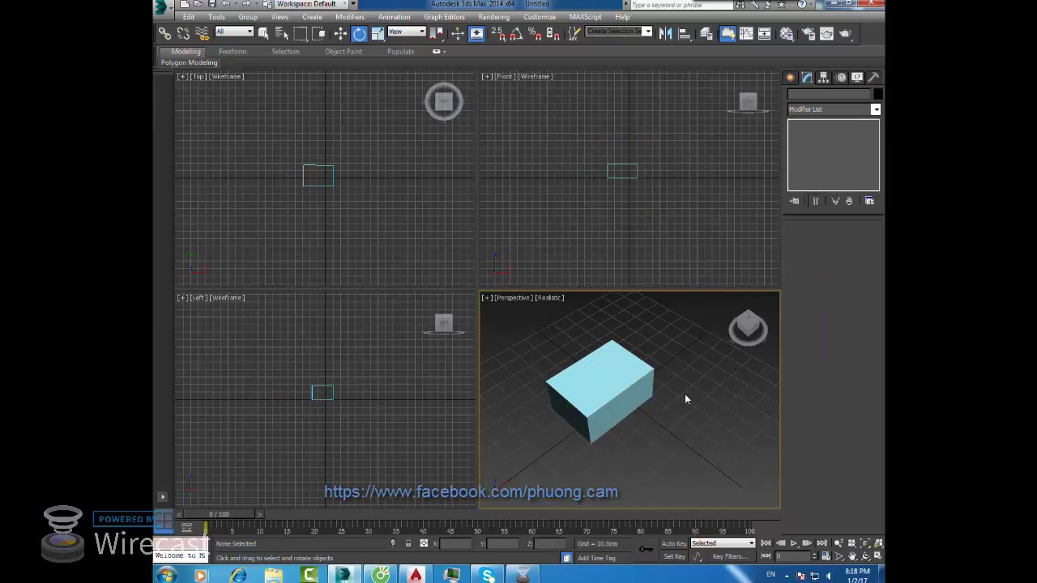
left_click(584, 238)
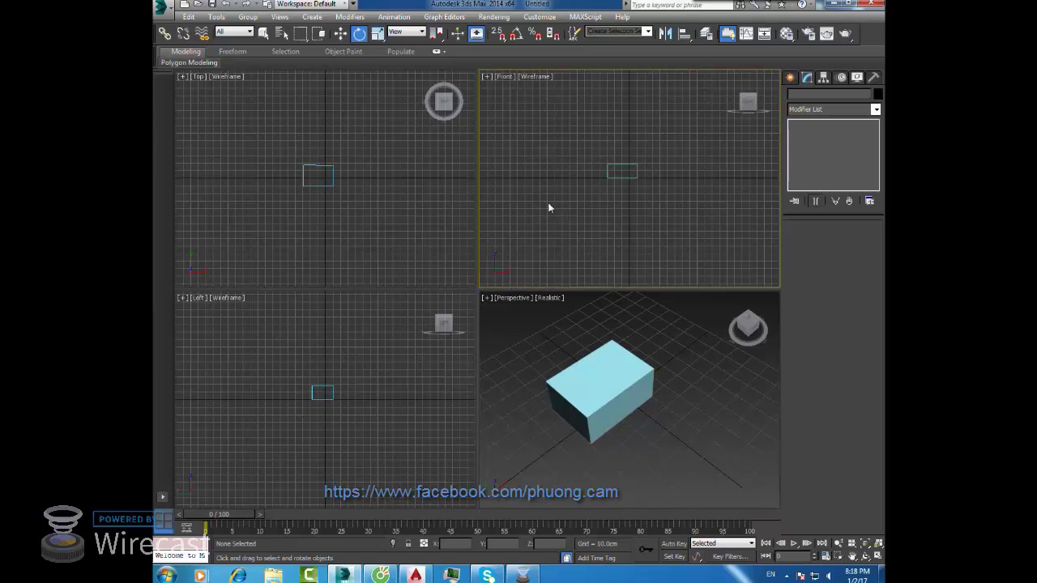
left_click(410, 192)
left_click(426, 332)
left_click(518, 335)
left_click(539, 253)
left_click(473, 280)
left_click(504, 297)
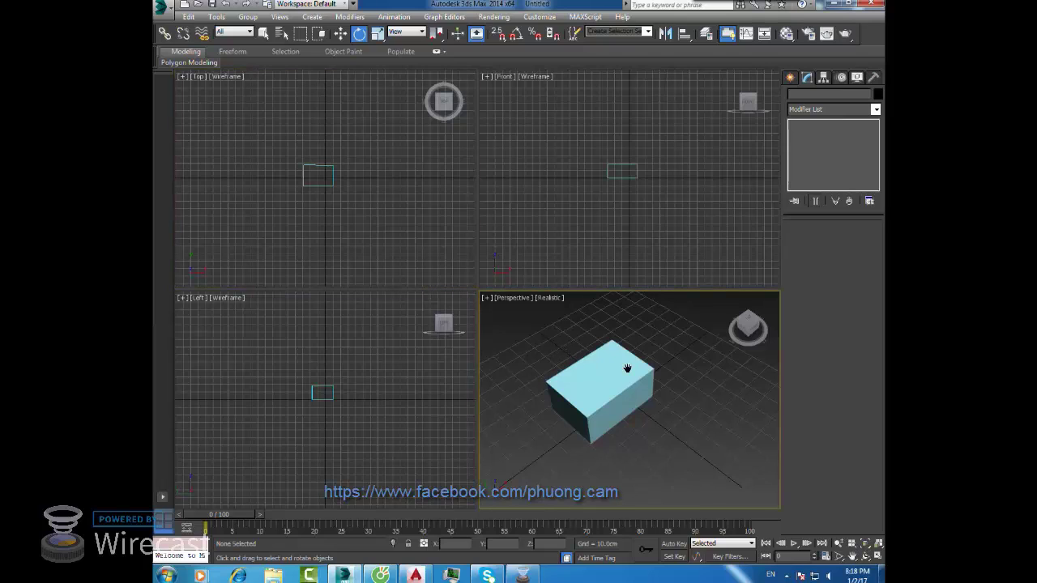
middle_click_drag(622, 366, 636, 371)
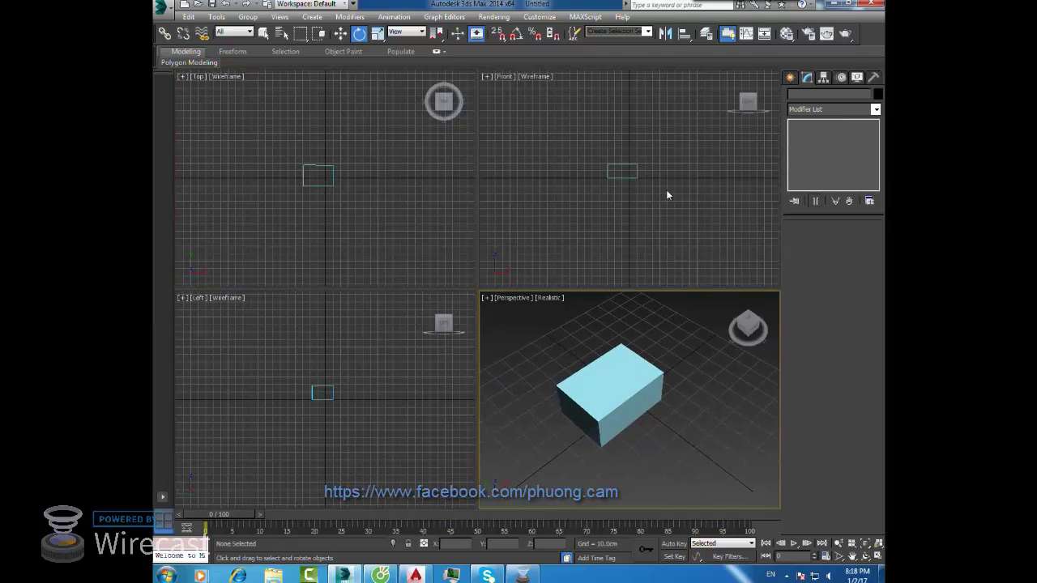
left_click(633, 365)
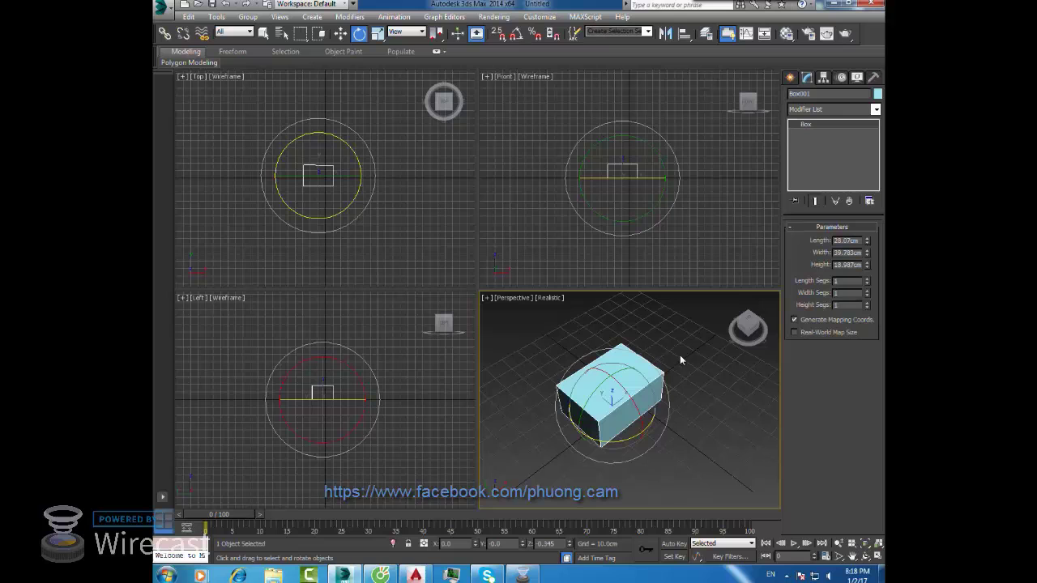
mouse_move(747, 329)
left_mouse_down()
mouse_move(672, 383)
mouse_move(709, 387)
mouse_move(640, 392)
left_mouse_up()
key("ctrl+d")
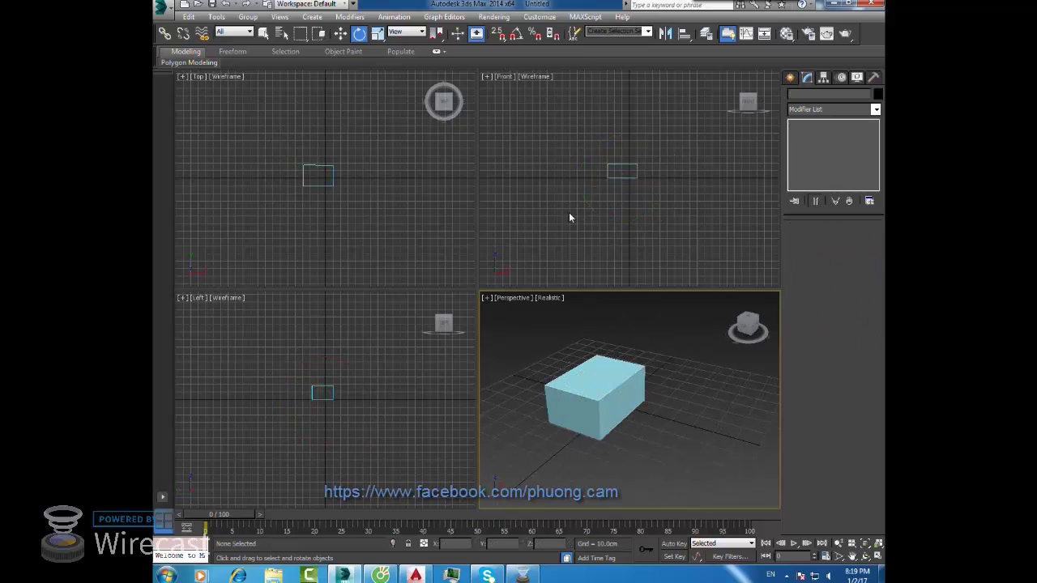
left_click(569, 214)
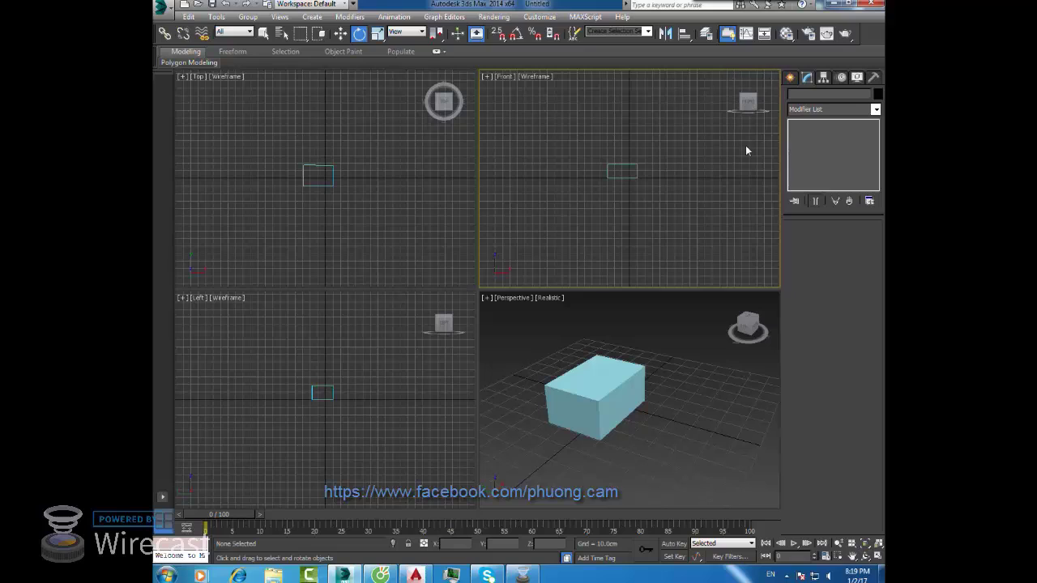
left_click(411, 169)
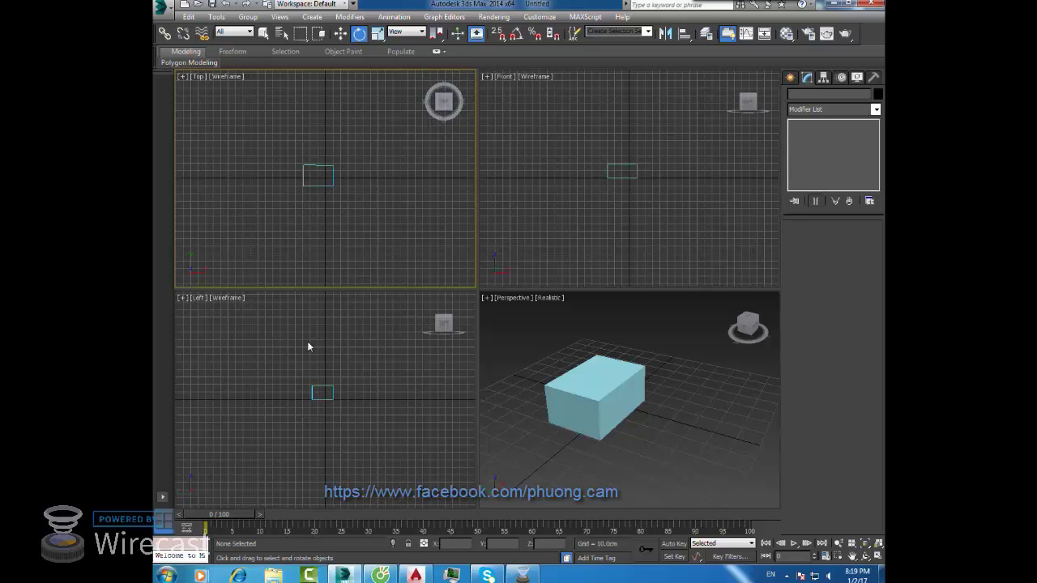
left_click(296, 364)
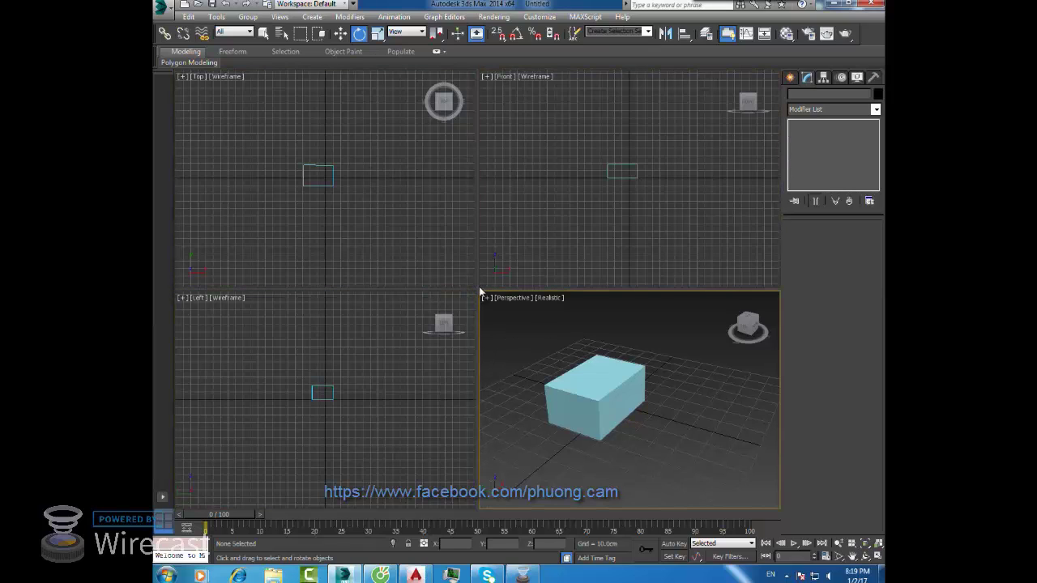
left_click_drag(478, 287, 376, 235)
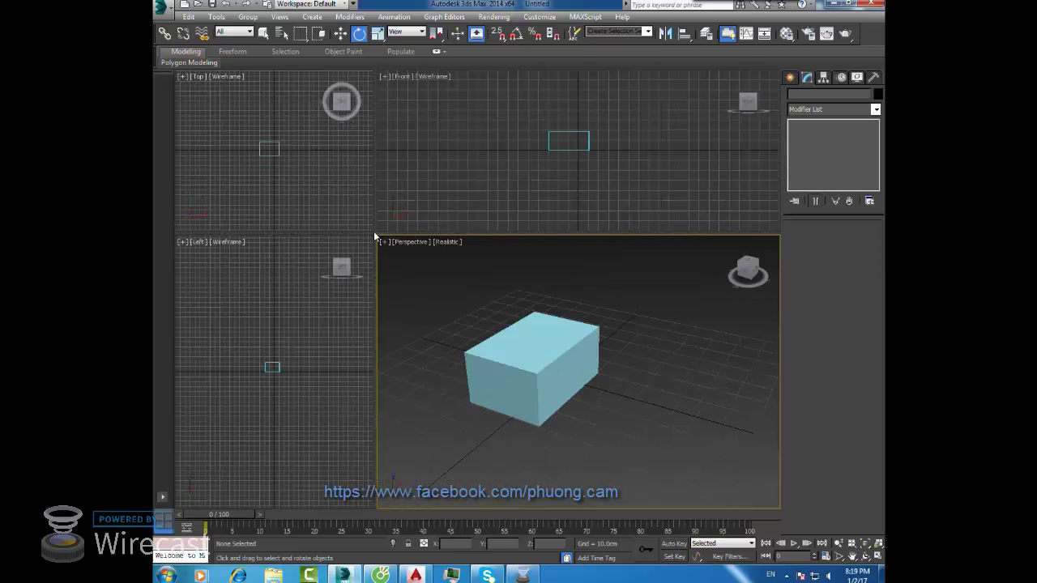
left_click_drag(373, 233, 439, 344)
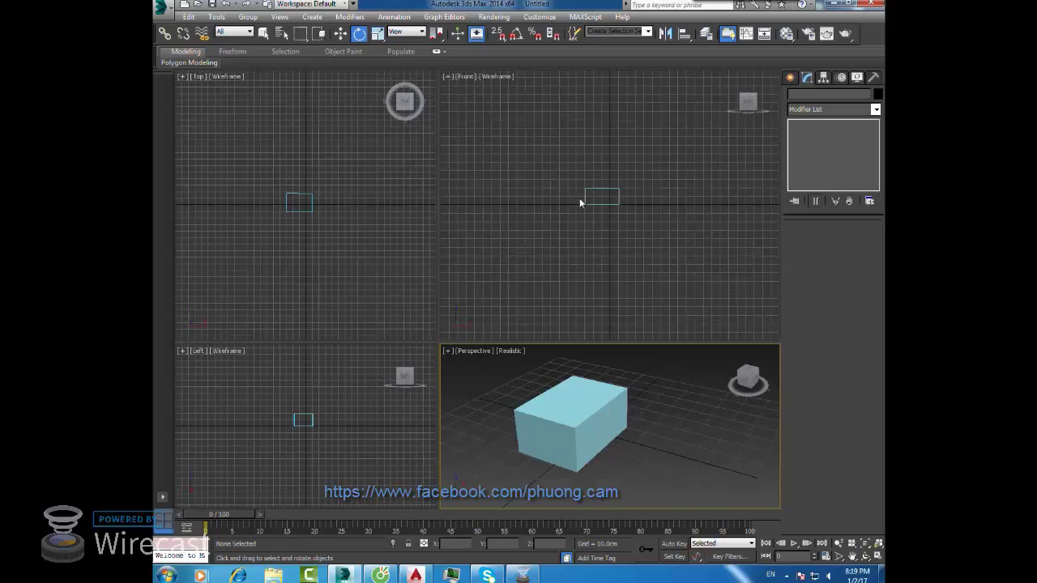
left_click_drag(461, 301, 474, 284)
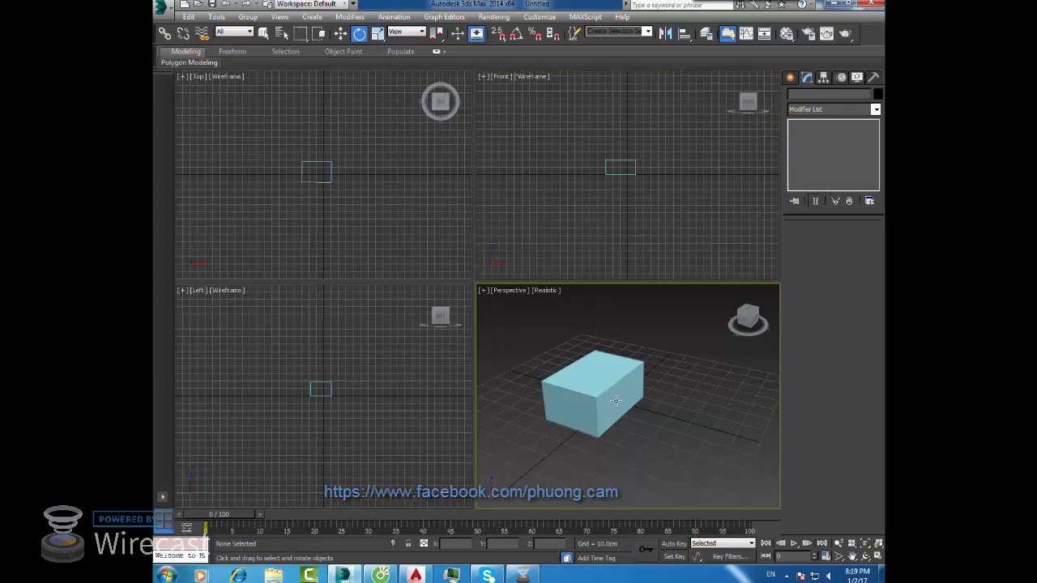
- Maximize the Perspective view with Alt+W, restore the four views, then maximize it again
key("alt+w")
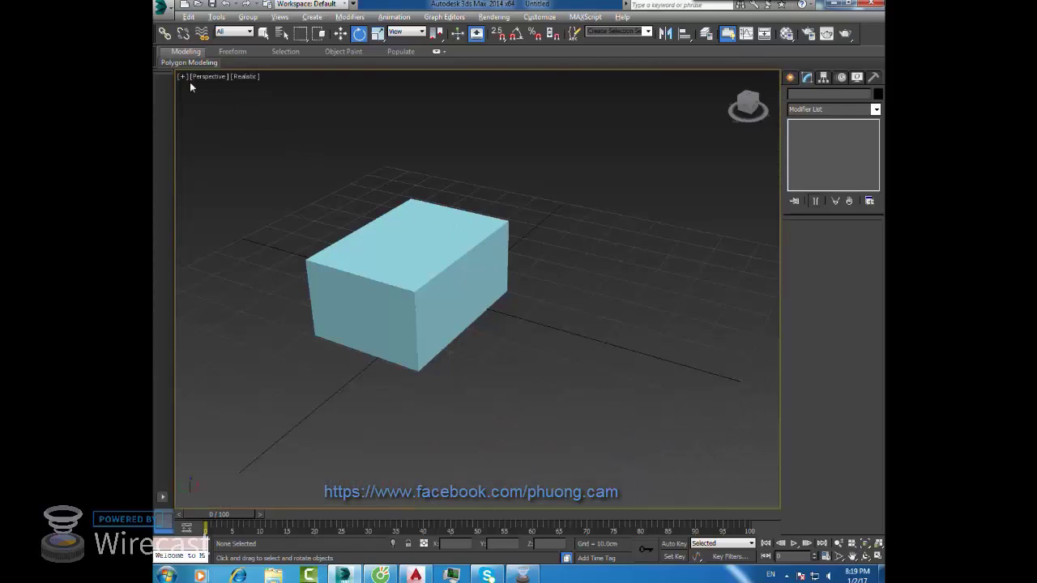
mouse_move(365, 378)
middle_mouse_down()
mouse_move(442, 310)
mouse_move(475, 352)
middle_mouse_up()
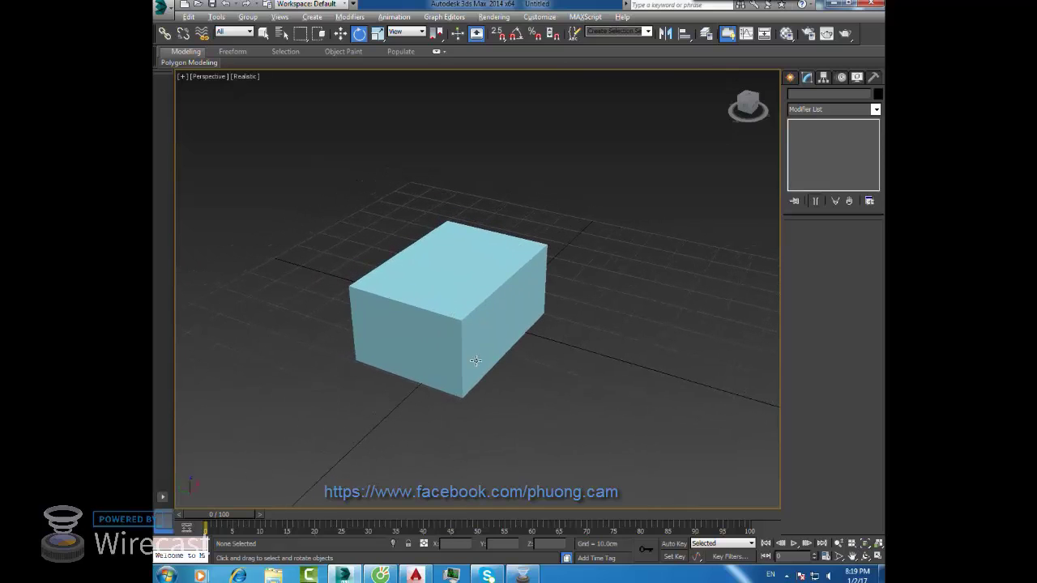
key("alt+w")
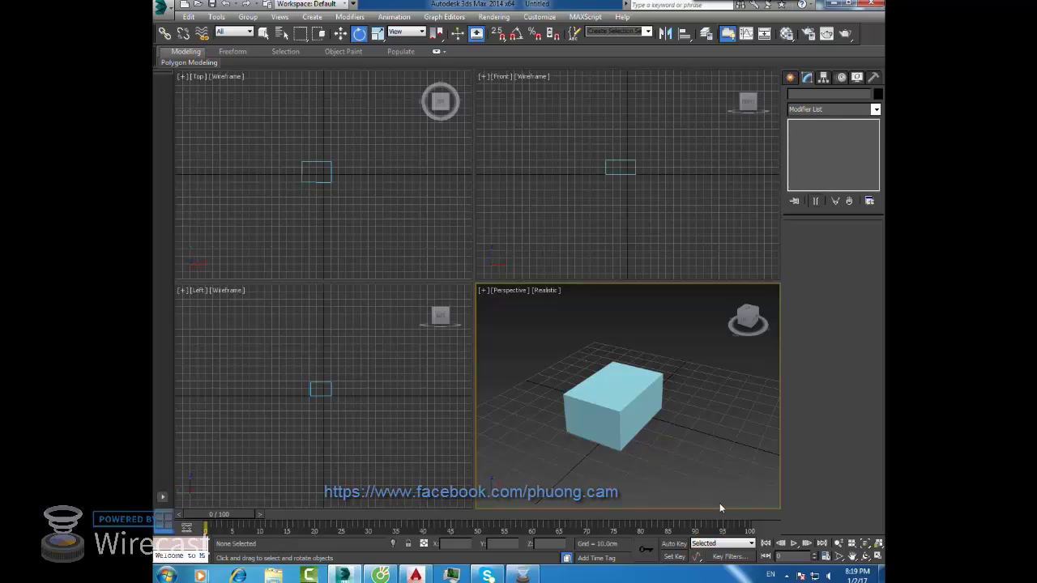
left_click(787, 575)
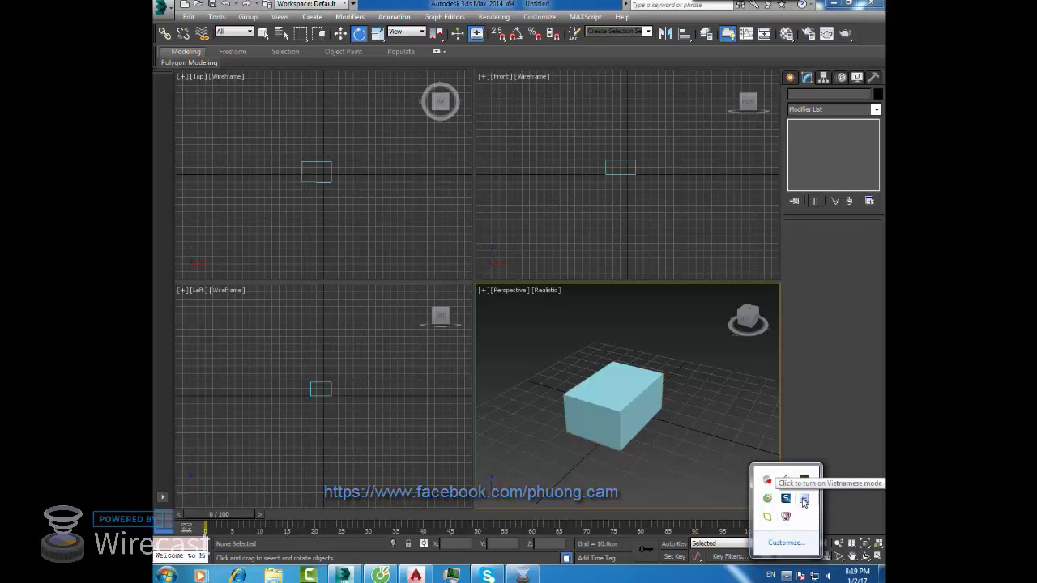
left_click(670, 362)
key("alt+w")
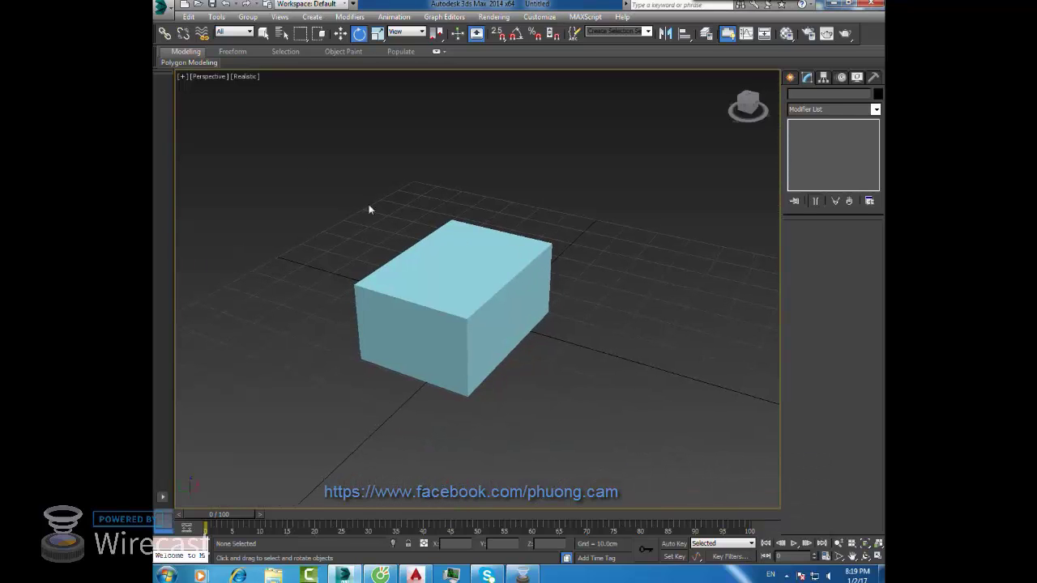
mouse_move(541, 287)
middle_mouse_down()
mouse_move(557, 292)
mouse_move(609, 178)
mouse_move(584, 294)
middle_mouse_up()
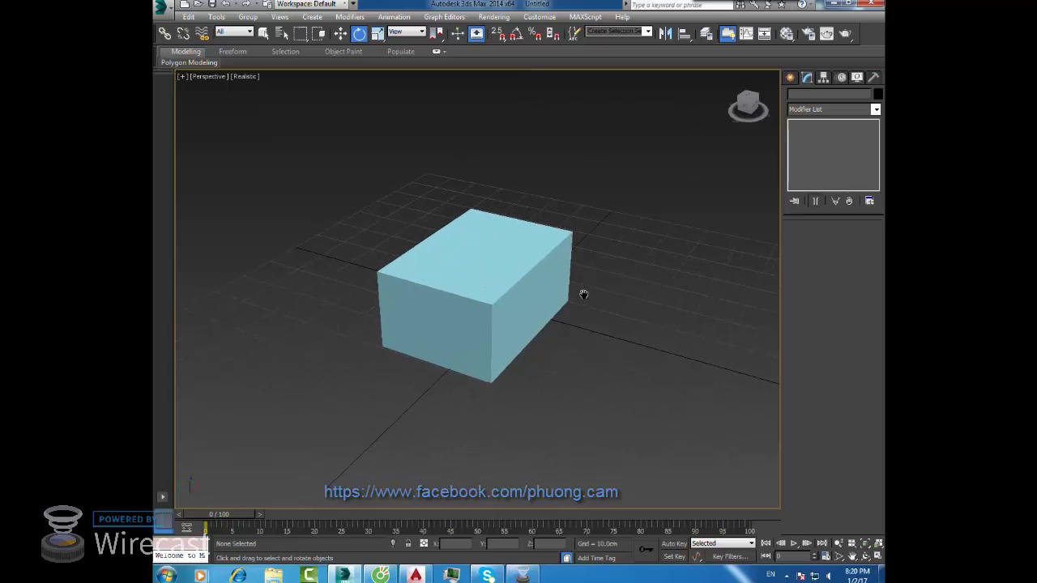
left_click(508, 246)
left_click(624, 259)
key("ctrl+z")
left_click(661, 280)
left_click(535, 271)
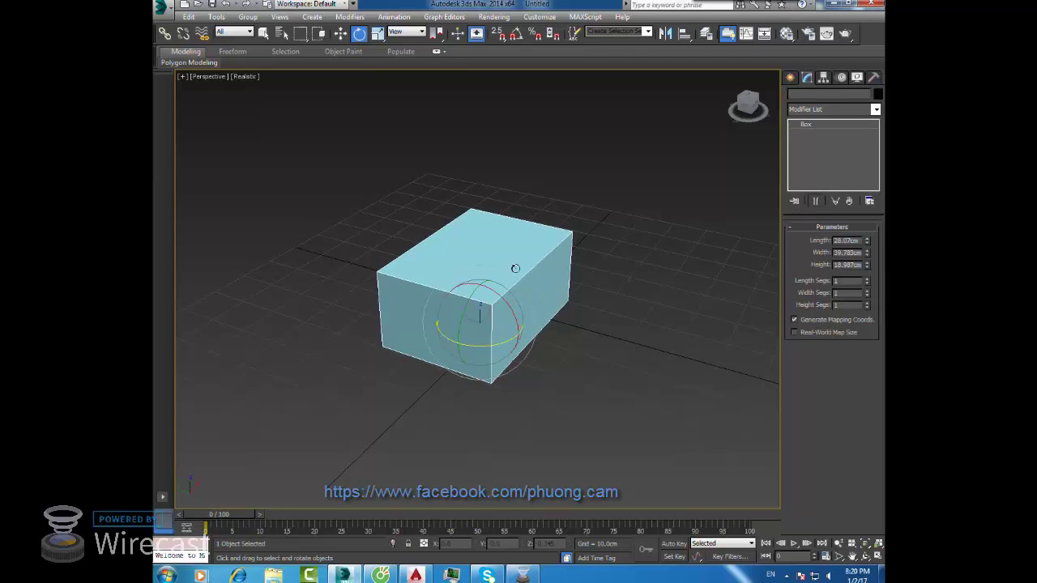
left_click(660, 313)
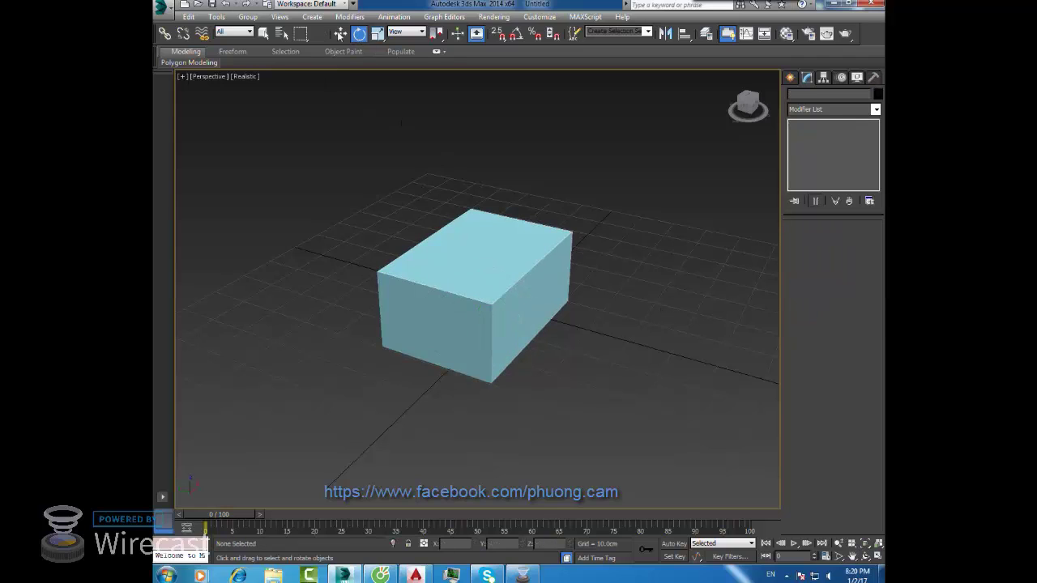
middle_click_drag(533, 293, 542, 296)
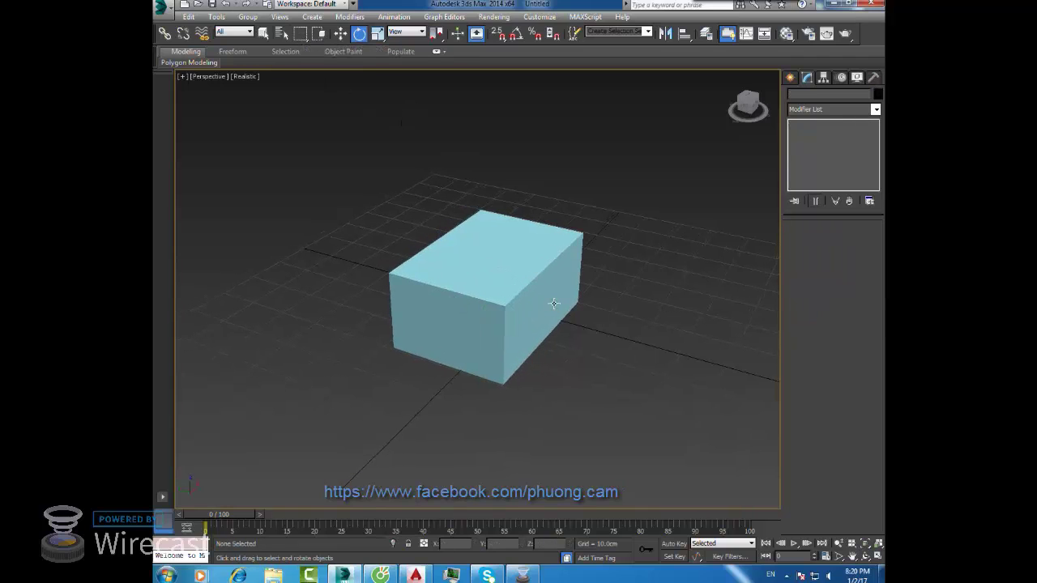
mouse_move(581, 338)
middle_mouse_down()
mouse_move(489, 300)
mouse_move(531, 285)
mouse_move(516, 303)
middle_mouse_up()
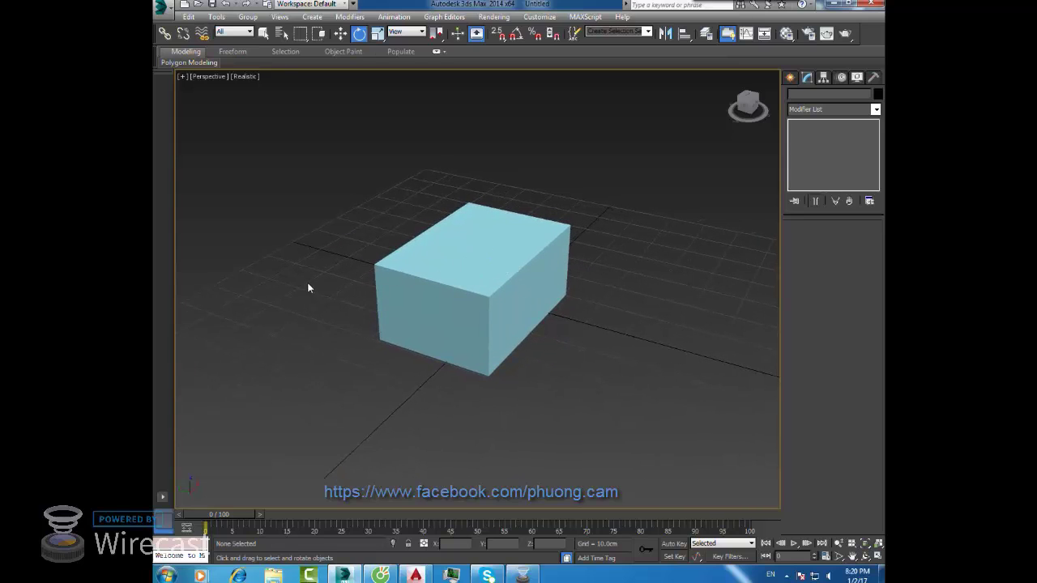
mouse_move(301, 289)
middle_mouse_down()
mouse_move(505, 287)
mouse_move(338, 296)
middle_mouse_up()
mouse_move(470, 312)
middle_mouse_down()
mouse_move(498, 306)
mouse_move(386, 303)
mouse_move(579, 297)
mouse_move(341, 305)
mouse_move(611, 276)
mouse_move(400, 312)
middle_mouse_up()
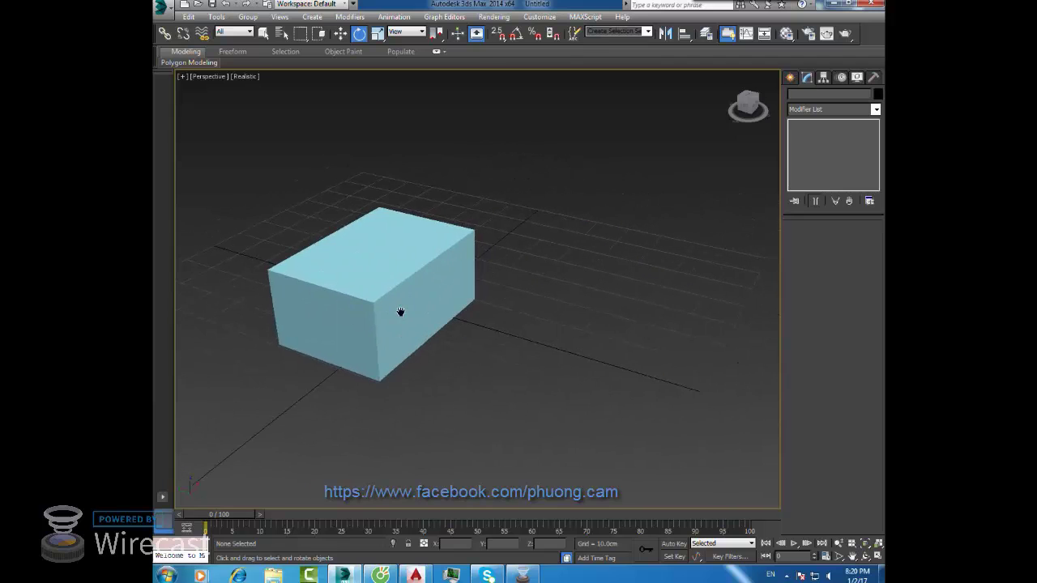
middle_click_drag(331, 301, 558, 284)
mouse_move(627, 260)
middle_mouse_down()
mouse_move(416, 303)
mouse_move(446, 313)
mouse_move(478, 266)
mouse_move(455, 265)
mouse_move(410, 297)
mouse_move(377, 296)
mouse_move(706, 273)
mouse_move(563, 290)
middle_mouse_up()
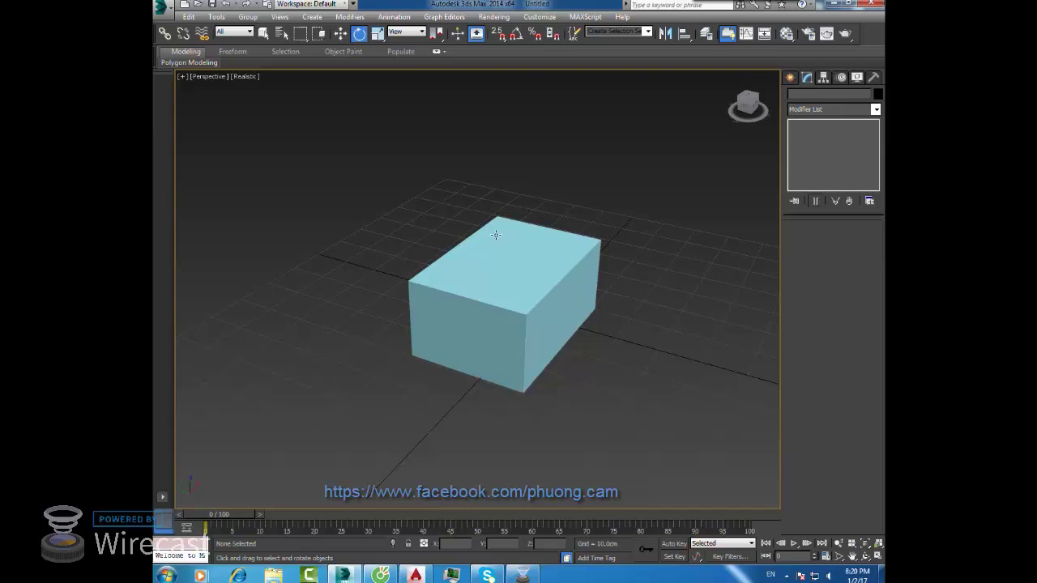
middle_click_drag(479, 232, 455, 226)
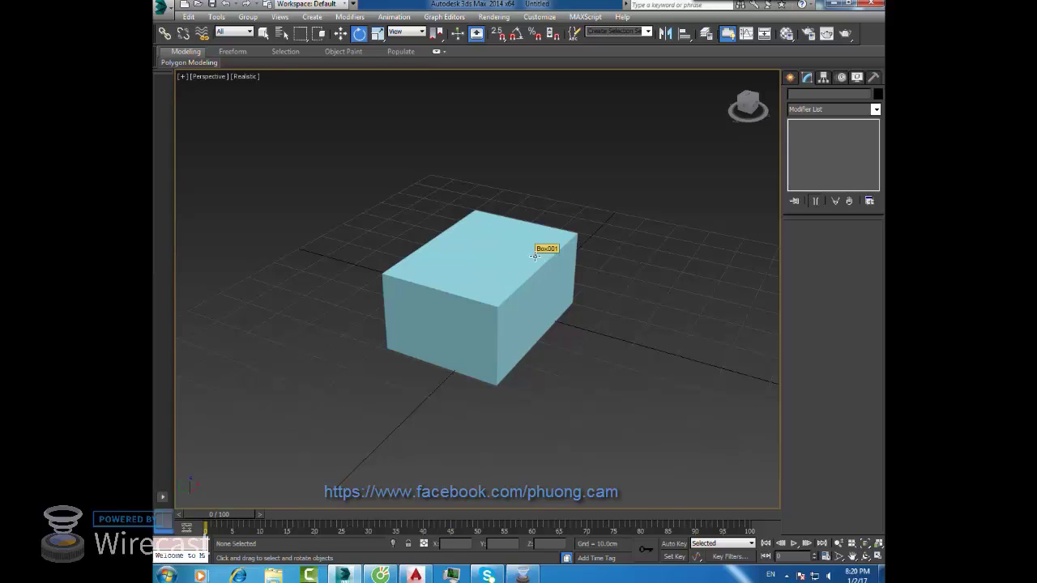
- Orbit and pan the Perspective view to frame the box, then show the Standard Primitives list
mouse_move(533, 264)
middle_mouse_down()
mouse_move(439, 273)
mouse_move(525, 259)
mouse_move(505, 265)
mouse_move(511, 294)
mouse_move(472, 292)
mouse_move(506, 295)
middle_mouse_up()
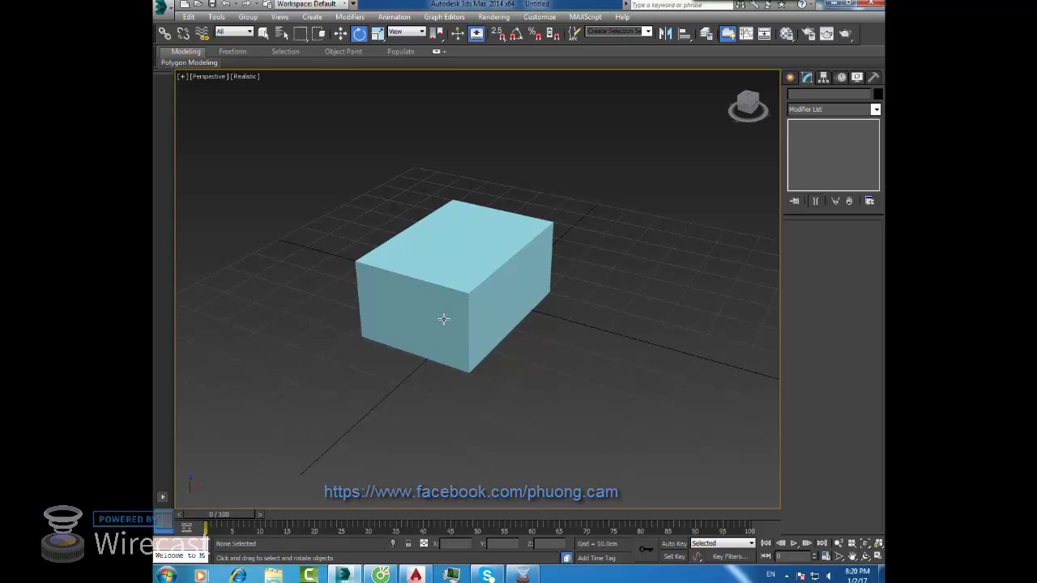
mouse_move(439, 319)
middle_mouse_down("alt")
mouse_move(470, 331)
mouse_move(548, 331)
mouse_move(607, 311)
mouse_move(429, 312)
mouse_move(513, 313)
mouse_move(563, 301)
middle_mouse_up("alt")
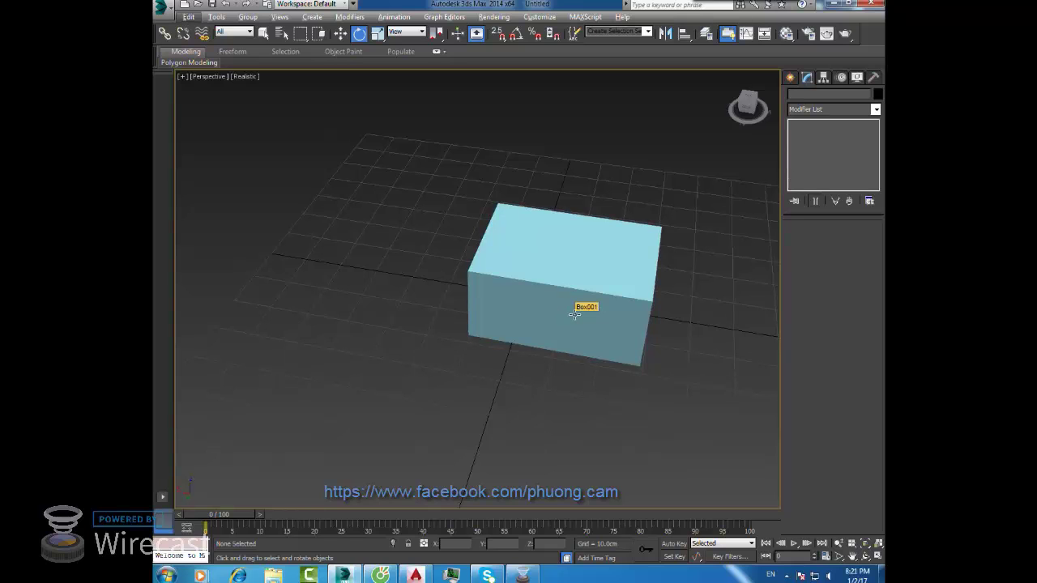
mouse_move(575, 314)
middle_mouse_down("alt")
mouse_move(375, 299)
mouse_move(637, 308)
mouse_move(590, 351)
mouse_move(534, 303)
mouse_move(510, 204)
mouse_move(516, 277)
mouse_move(556, 315)
mouse_move(640, 294)
mouse_move(678, 300)
mouse_move(543, 324)
mouse_move(521, 304)
middle_mouse_up("alt")
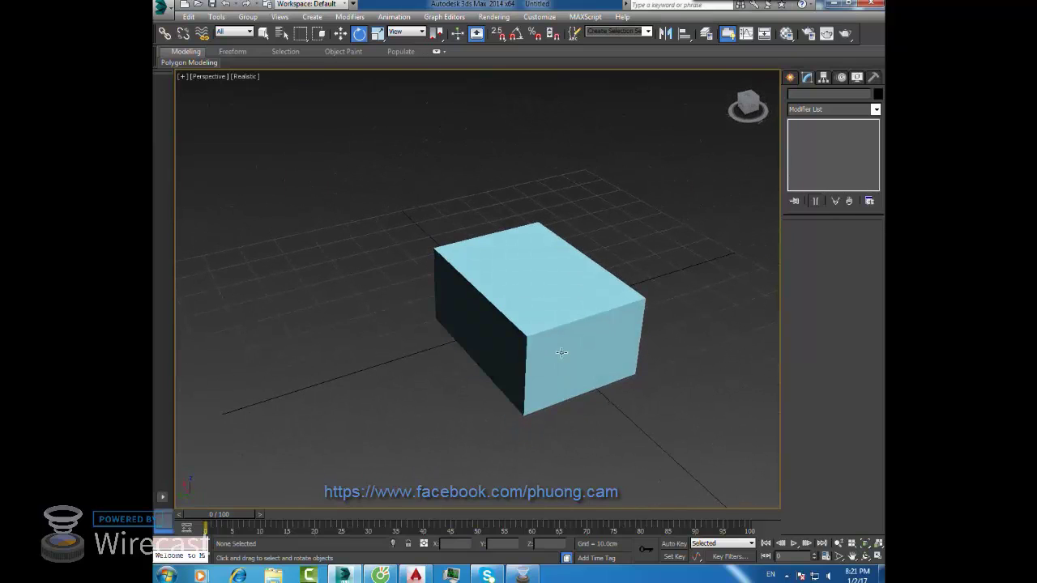
mouse_move(562, 353)
middle_mouse_down()
mouse_move(428, 303)
mouse_move(497, 303)
mouse_move(497, 317)
mouse_move(454, 324)
mouse_move(481, 328)
mouse_move(588, 290)
mouse_move(591, 348)
mouse_move(600, 284)
mouse_move(643, 331)
mouse_move(591, 357)
mouse_move(493, 359)
mouse_move(419, 311)
mouse_move(349, 324)
mouse_move(486, 343)
mouse_move(481, 329)
middle_mouse_up()
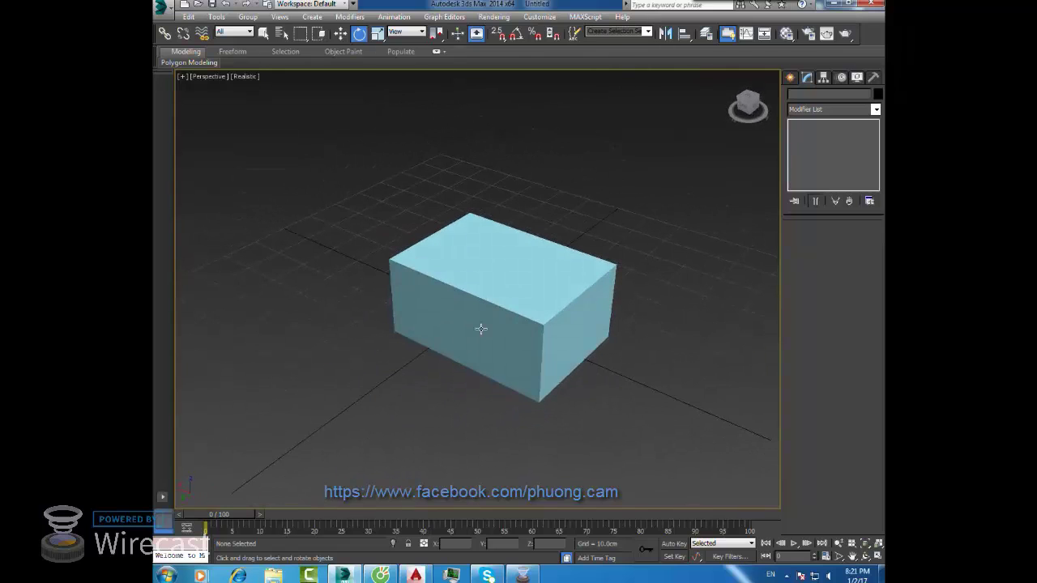
middle_click_drag(547, 227, 567, 280, "alt")
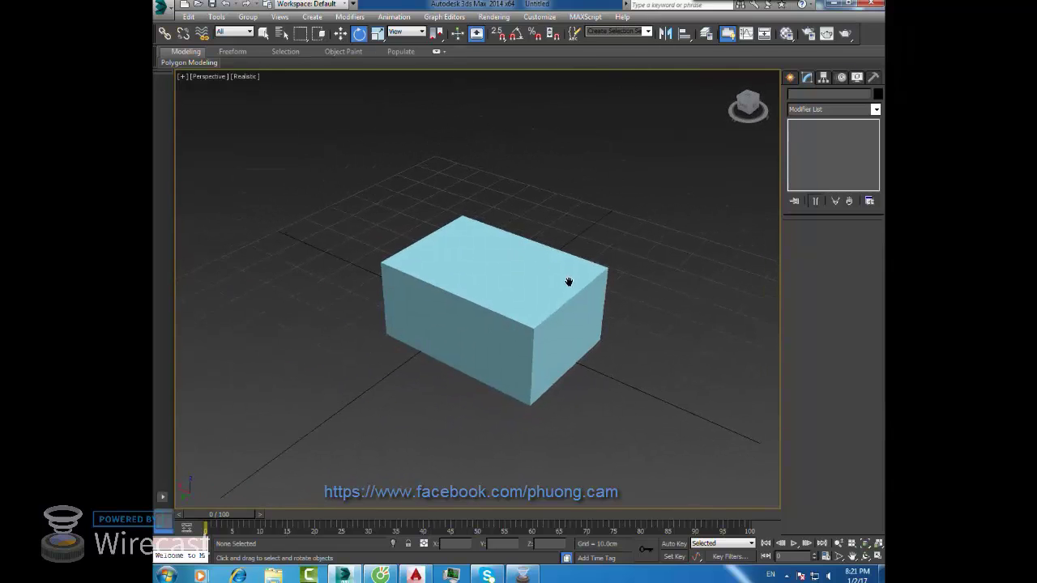
left_click(787, 78)
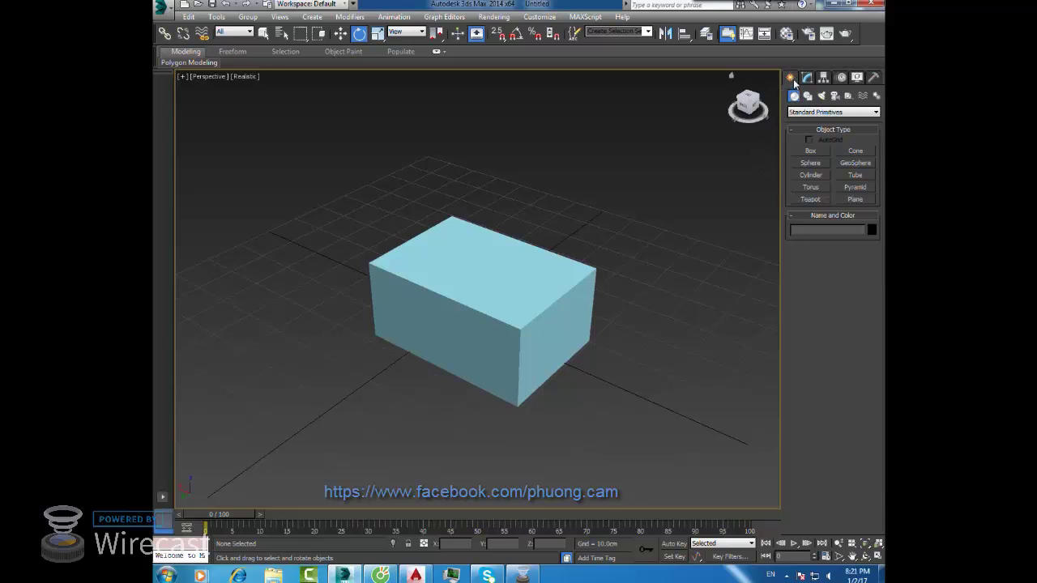
- Draw a second box beside the light-blue box
middle_click_drag(599, 294, 561, 292)
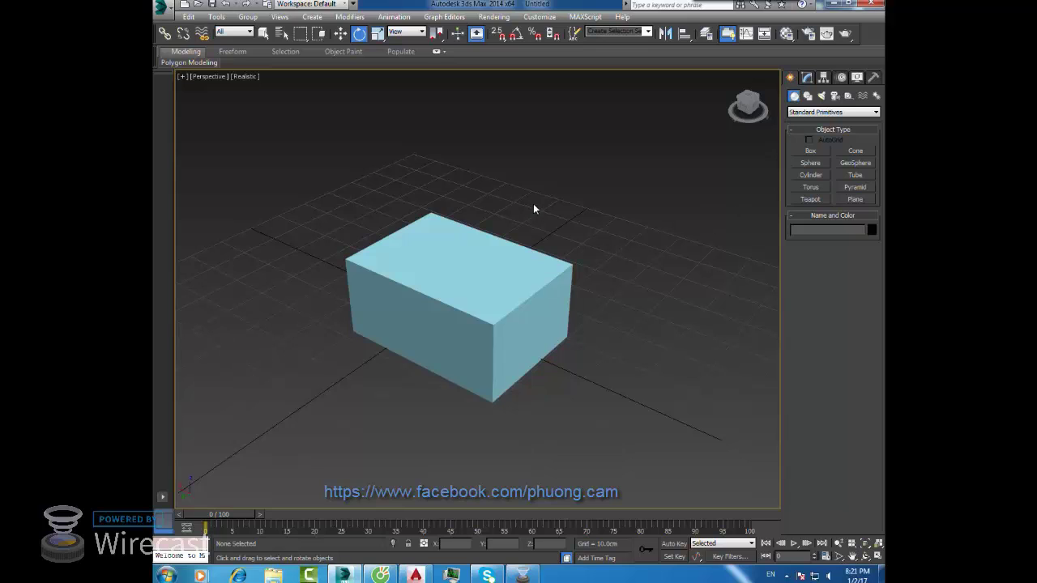
middle_click_drag(635, 277, 632, 273)
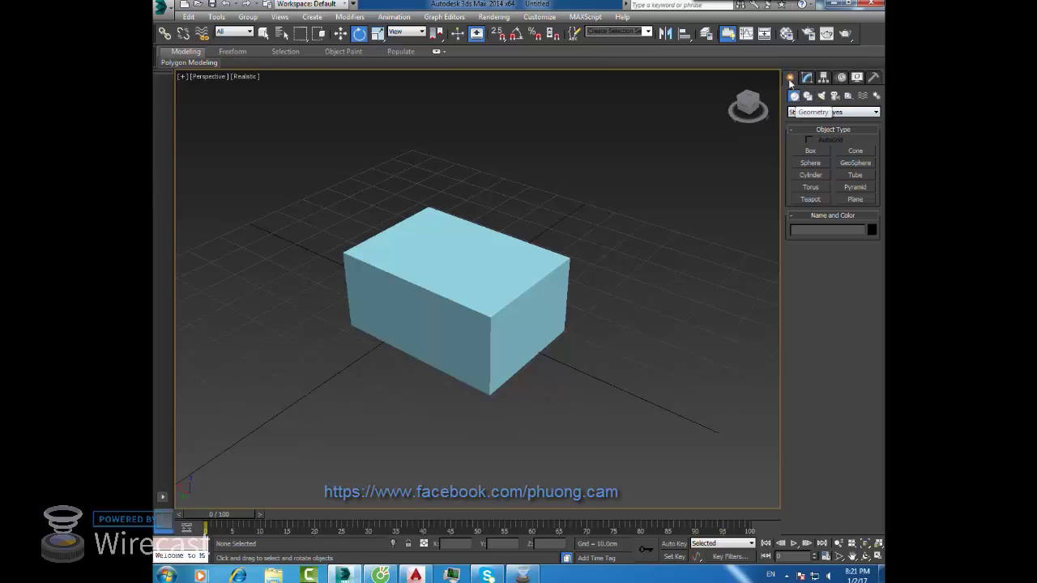
left_click(810, 150)
middle_click_drag(676, 312, 518, 366)
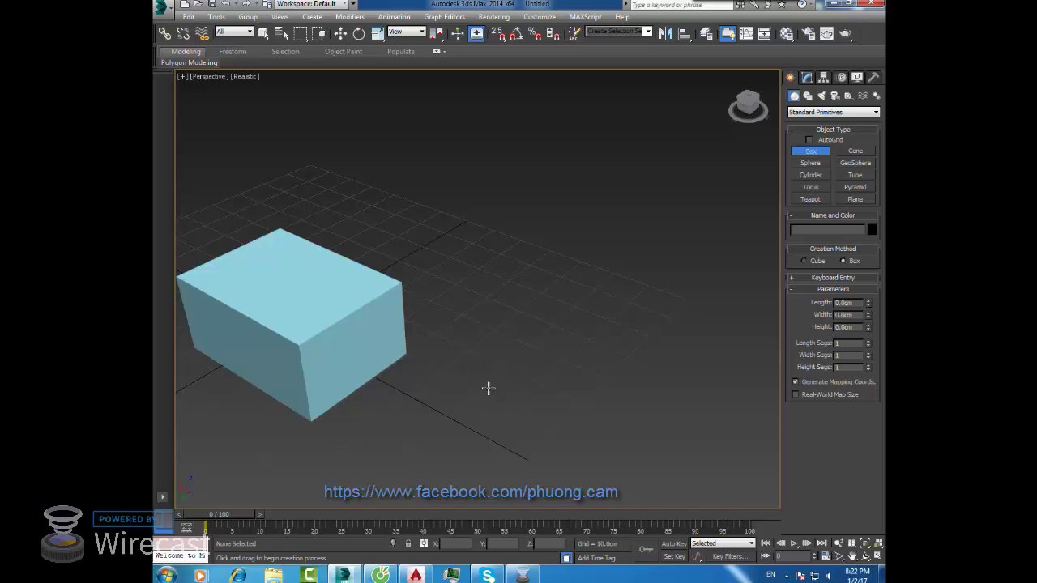
mouse_move(485, 387)
left_mouse_down()
mouse_move(495, 379)
mouse_move(482, 308)
left_mouse_up()
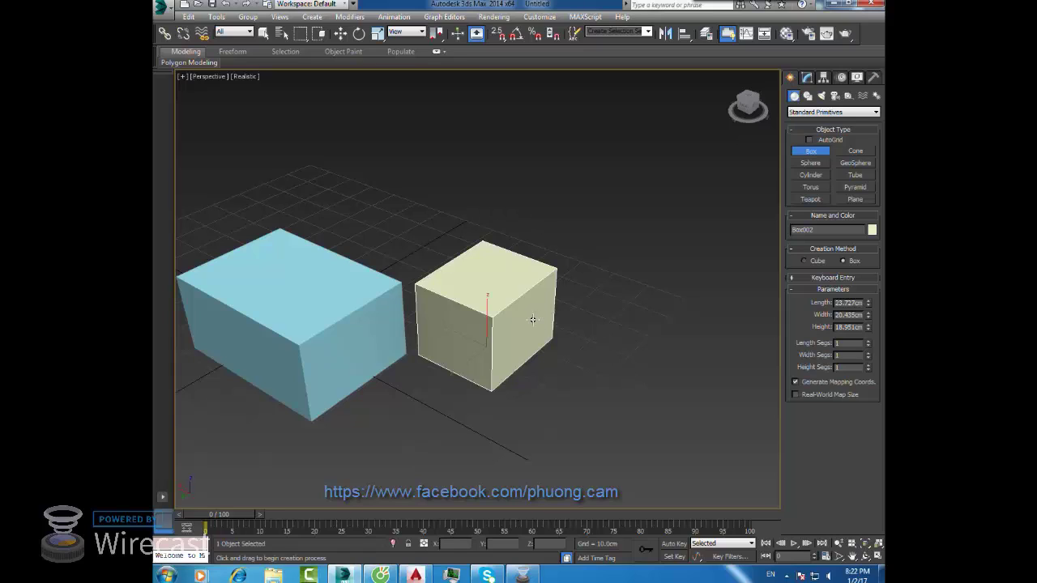
- Delete the new cube and orbit back to a front view of the light-blue box
key("e")
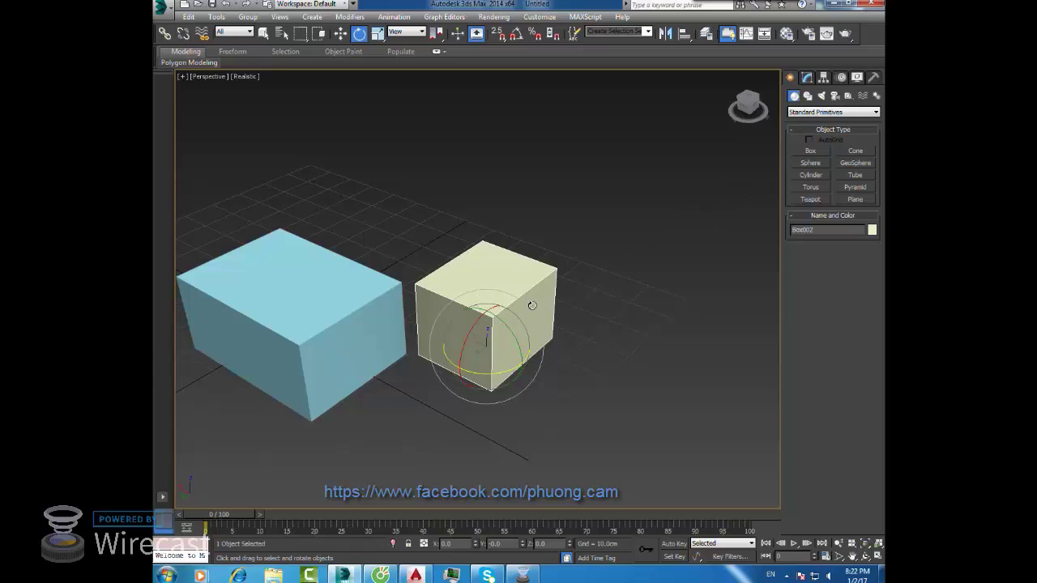
key("Delete")
mouse_move(457, 315)
middle_mouse_down("alt")
mouse_move(570, 320)
mouse_move(511, 361)
mouse_move(464, 339)
mouse_move(591, 336)
mouse_move(405, 338)
mouse_move(458, 352)
mouse_move(474, 373)
mouse_move(530, 342)
middle_mouse_up("alt")
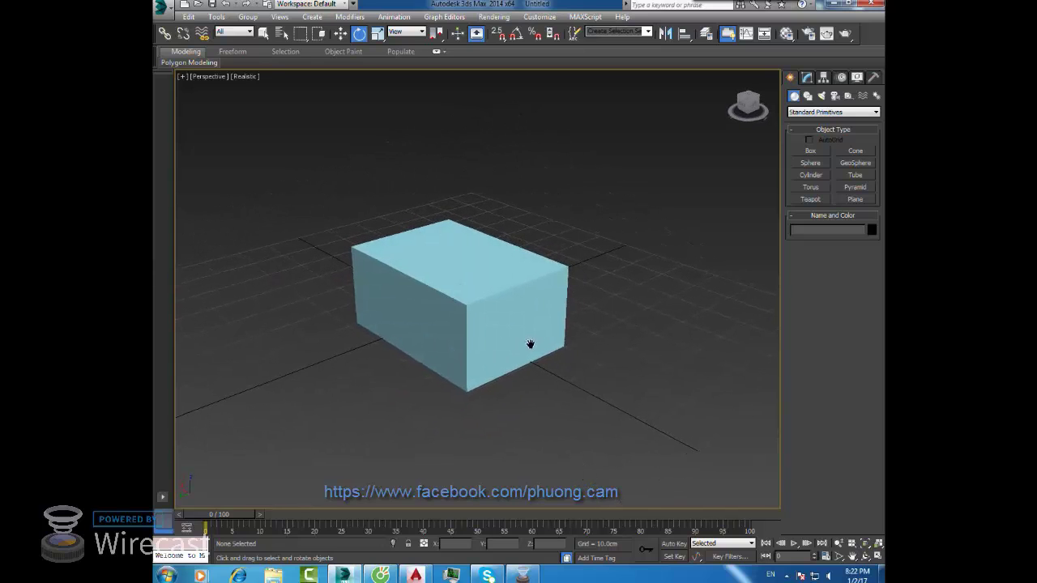
mouse_move(470, 356)
middle_mouse_down("alt")
mouse_move(621, 359)
mouse_move(442, 375)
mouse_move(456, 339)
mouse_move(463, 364)
mouse_move(460, 346)
middle_mouse_up("alt")
middle_click_drag(443, 299, 452, 311)
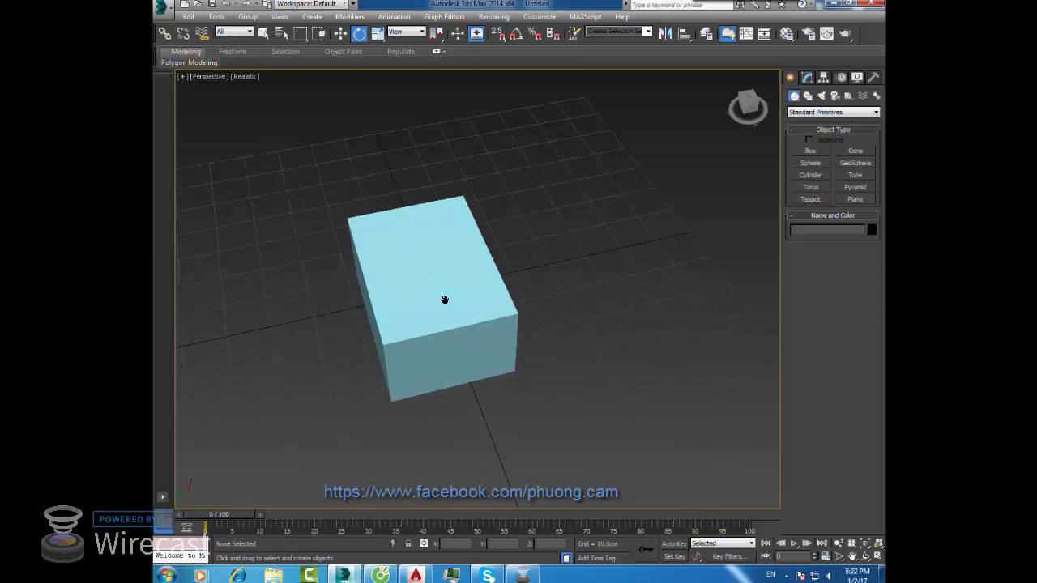
mouse_move(438, 270)
middle_mouse_down()
mouse_move(543, 278)
mouse_move(516, 332)
mouse_move(493, 341)
middle_mouse_up()
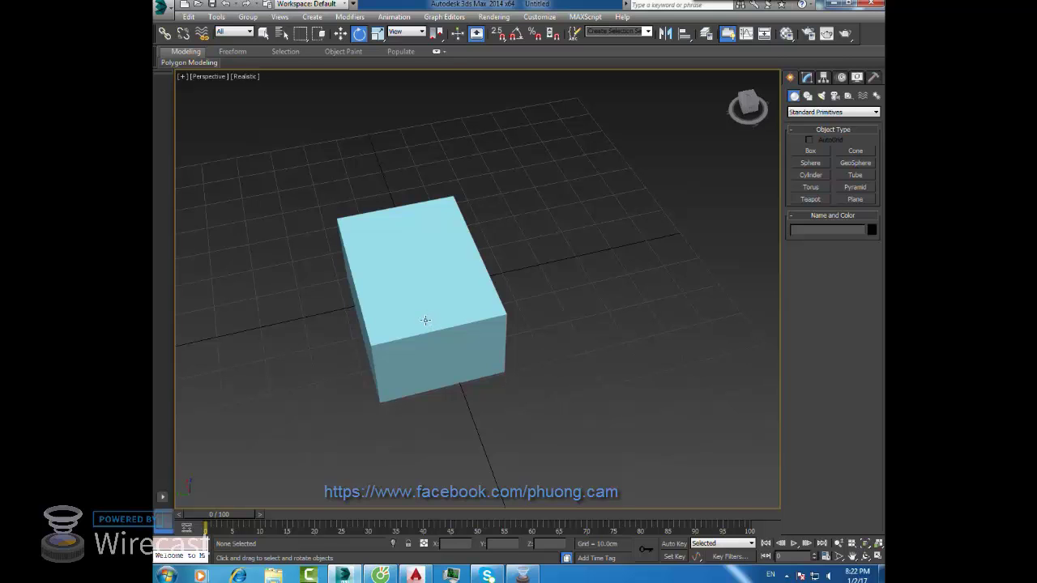
mouse_move(425, 320)
middle_mouse_down("alt")
mouse_move(500, 291)
mouse_move(572, 296)
mouse_move(413, 303)
mouse_move(517, 316)
mouse_move(554, 305)
mouse_move(525, 315)
middle_mouse_up("alt")
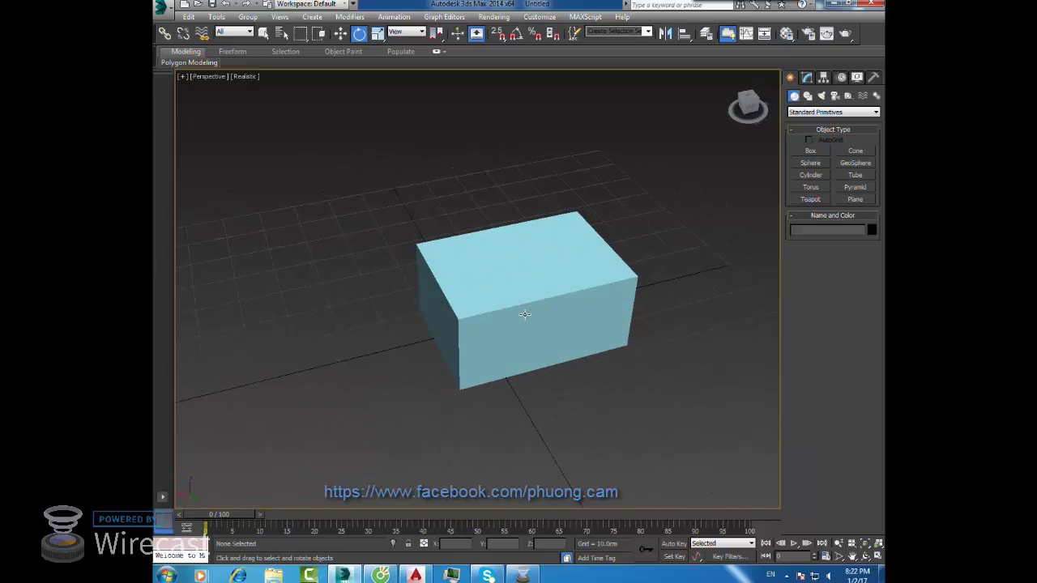
left_click(525, 314)
left_click(431, 357)
left_click(503, 313)
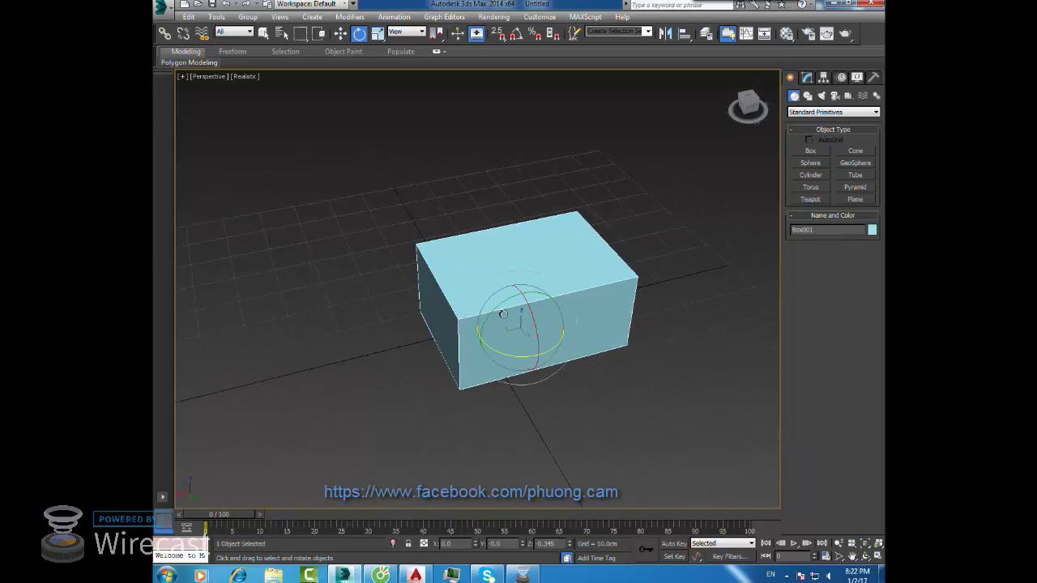
left_click(648, 335)
mouse_move(640, 343)
middle_mouse_down("alt")
mouse_move(556, 343)
mouse_move(629, 331)
mouse_move(513, 347)
mouse_move(523, 325)
mouse_move(544, 336)
mouse_move(580, 326)
middle_mouse_up("alt")
scroll(538, 313, "up", 2)
scroll(538, 314, "down", 5)
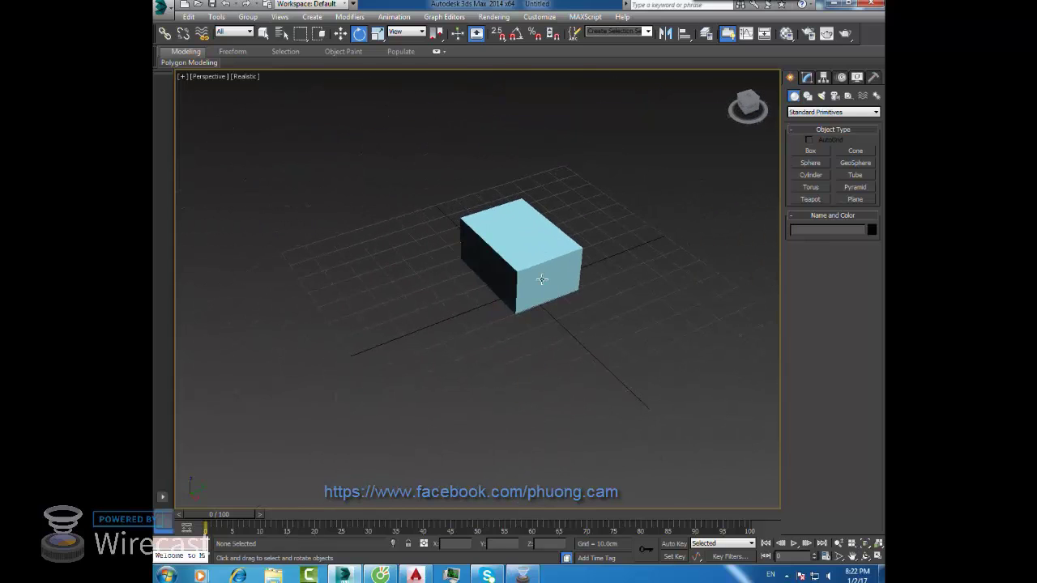
scroll(537, 273, "up", 5)
scroll(550, 273, "down", 5)
mouse_move(521, 243)
middle_mouse_down("alt")
mouse_move(515, 261)
mouse_move(535, 225)
mouse_move(586, 273)
mouse_move(446, 280)
mouse_move(551, 282)
mouse_move(515, 295)
mouse_move(527, 294)
mouse_move(549, 222)
mouse_move(557, 337)
middle_mouse_up("alt")
scroll(519, 252, "up", 3)
scroll(518, 252, "up", 1)
scroll(502, 250, "down", 2)
scroll(516, 295, "up", 2)
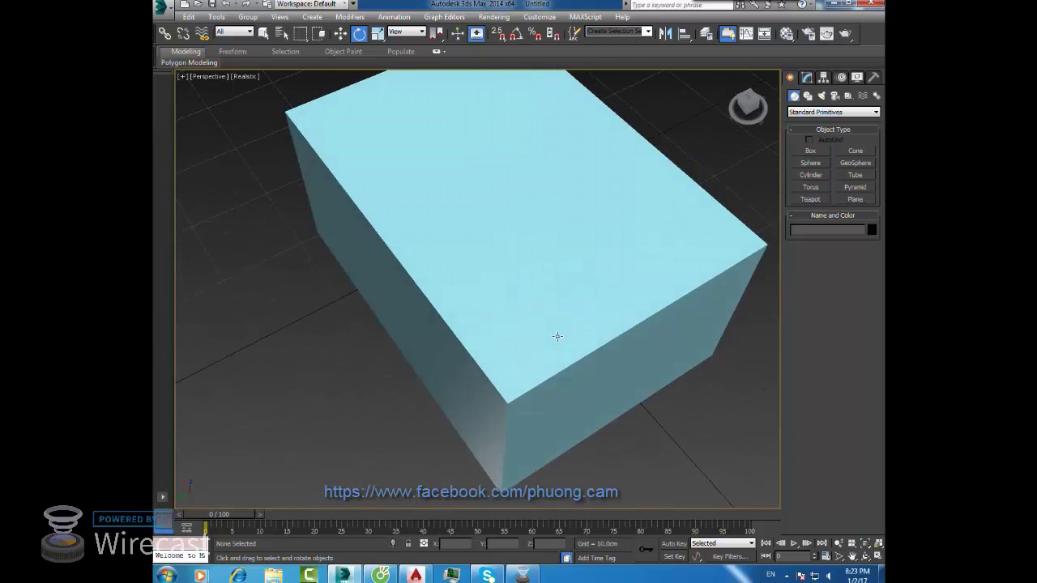
scroll(556, 332, "down", 4)
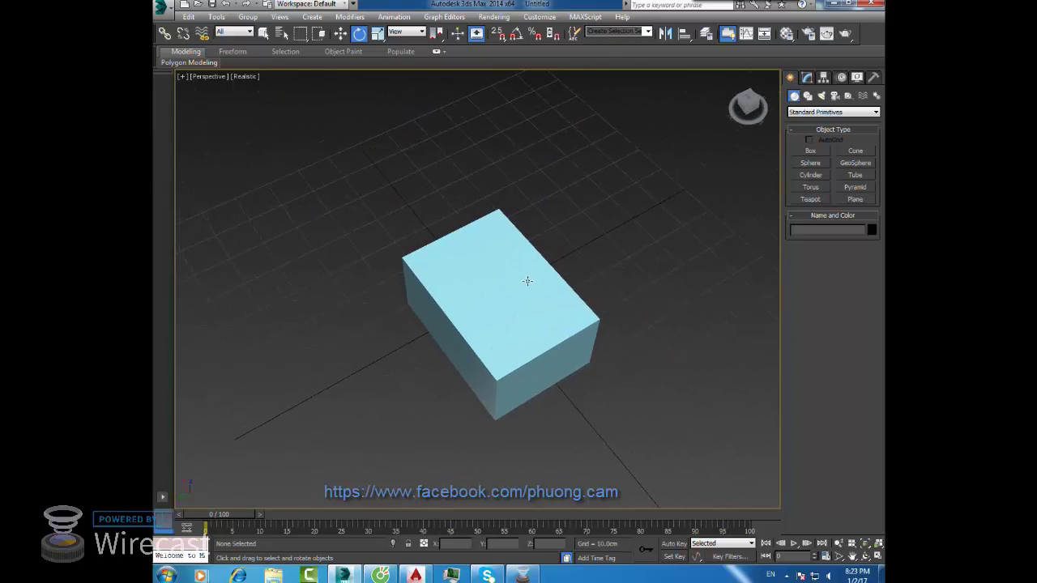
left_click(527, 280)
left_click(607, 257)
left_click(279, 16)
mouse_move(348, 133)
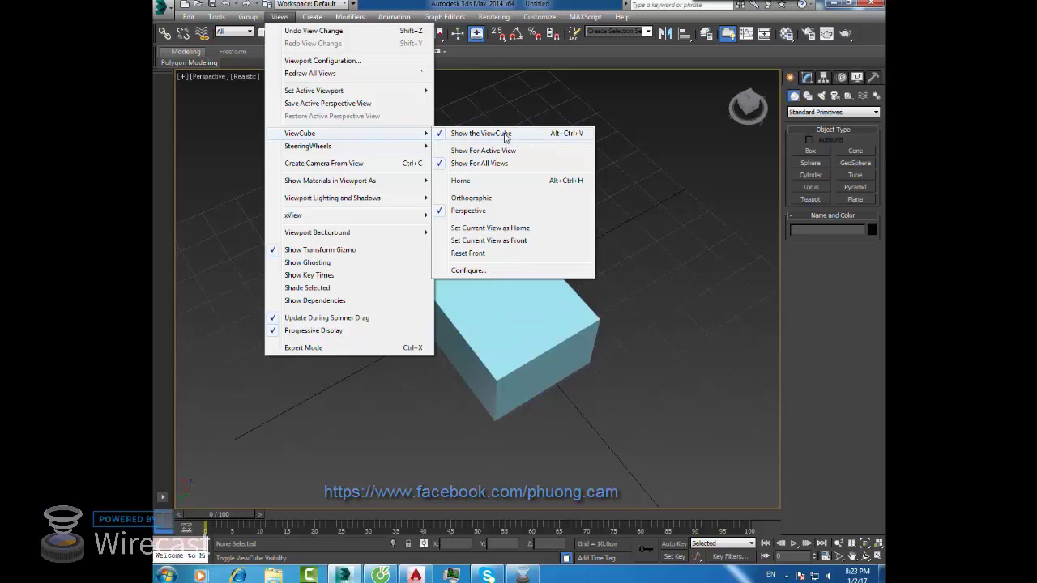
left_click(756, 120)
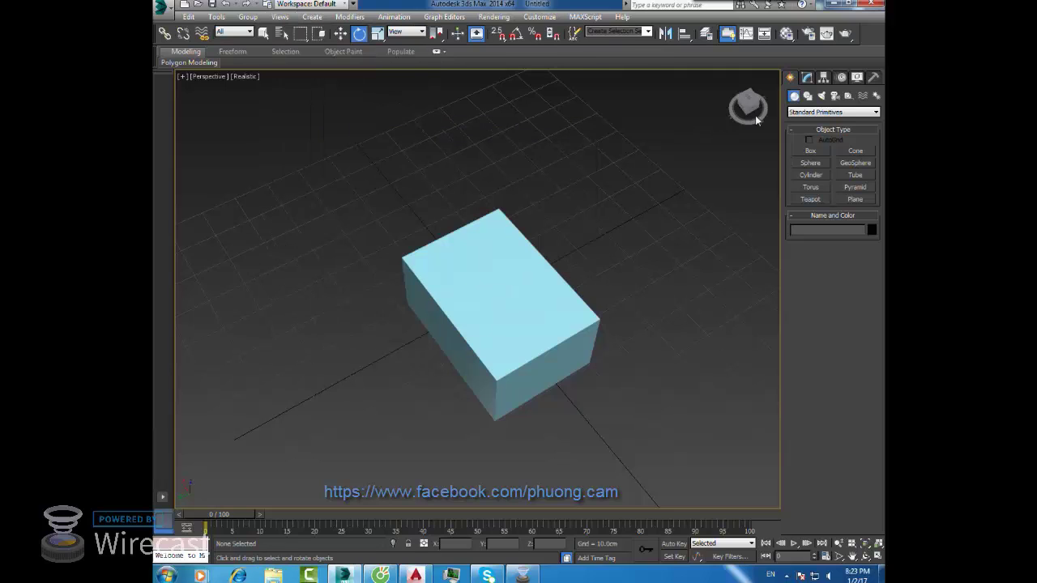
- Use the ViewCube to view the box from the top, then straight from the front
mouse_move(746, 106)
left_click(749, 99)
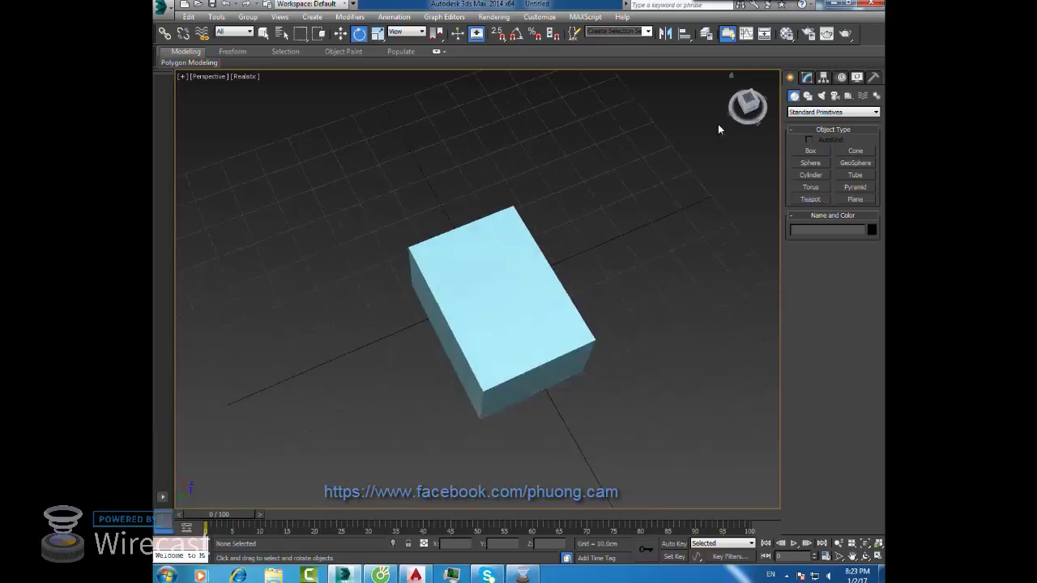
mouse_move(610, 196)
middle_mouse_down()
mouse_move(544, 192)
mouse_move(539, 148)
mouse_move(657, 233)
mouse_move(543, 214)
middle_mouse_up()
mouse_move(747, 102)
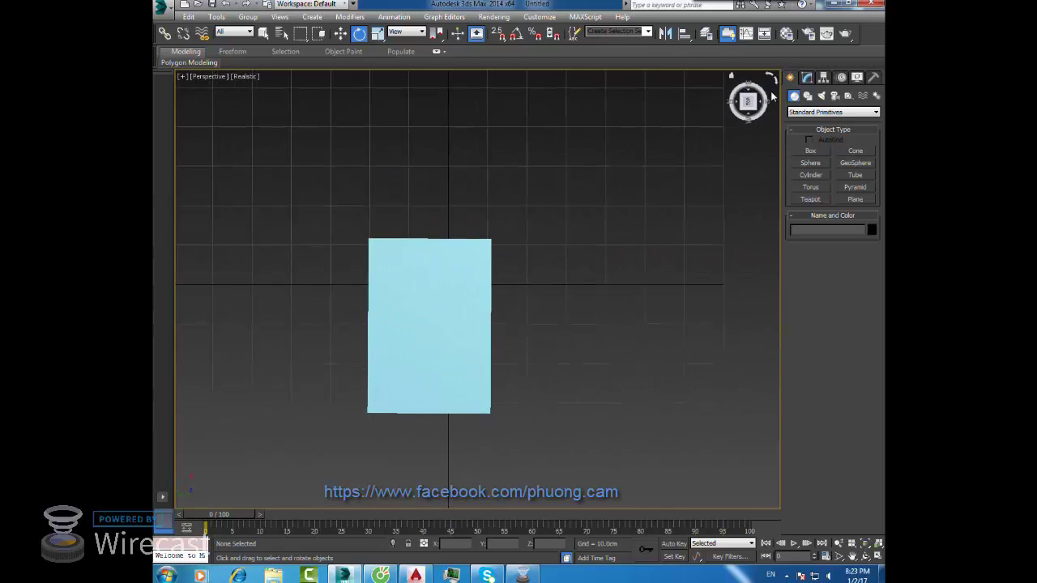
left_click(750, 119)
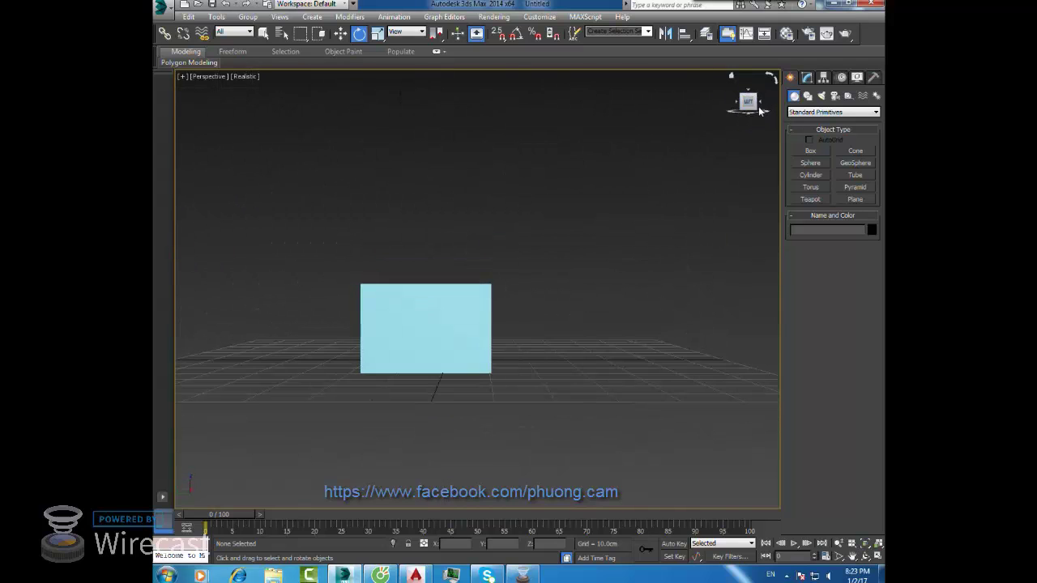
mouse_move(748, 105)
left_mouse_down()
mouse_move(764, 106)
mouse_move(741, 109)
left_mouse_up()
left_click(757, 106)
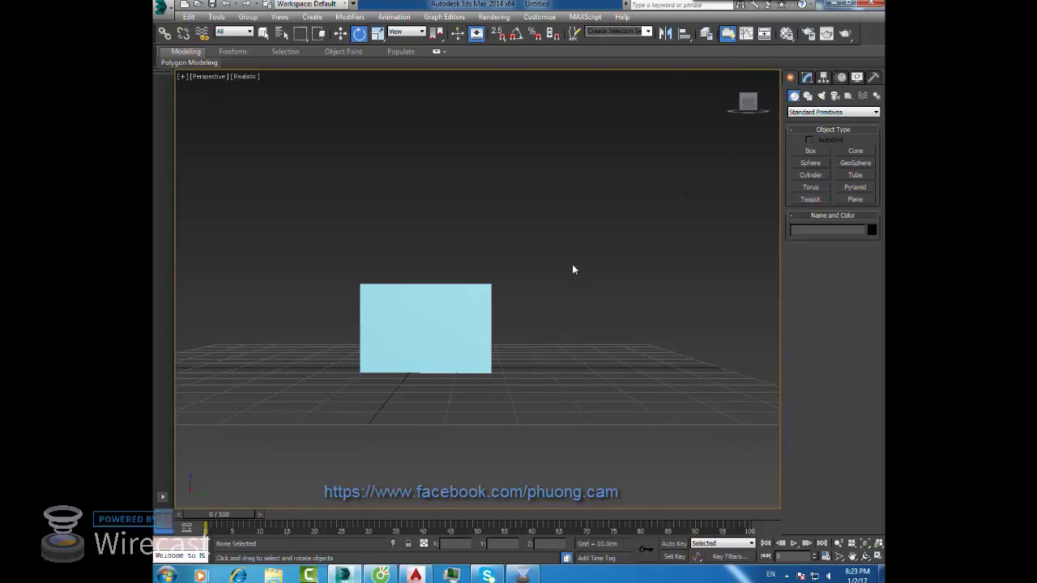
- Switch to the Top view, zoom in and pan around the box
key("t")
scroll(458, 268, "up", 3)
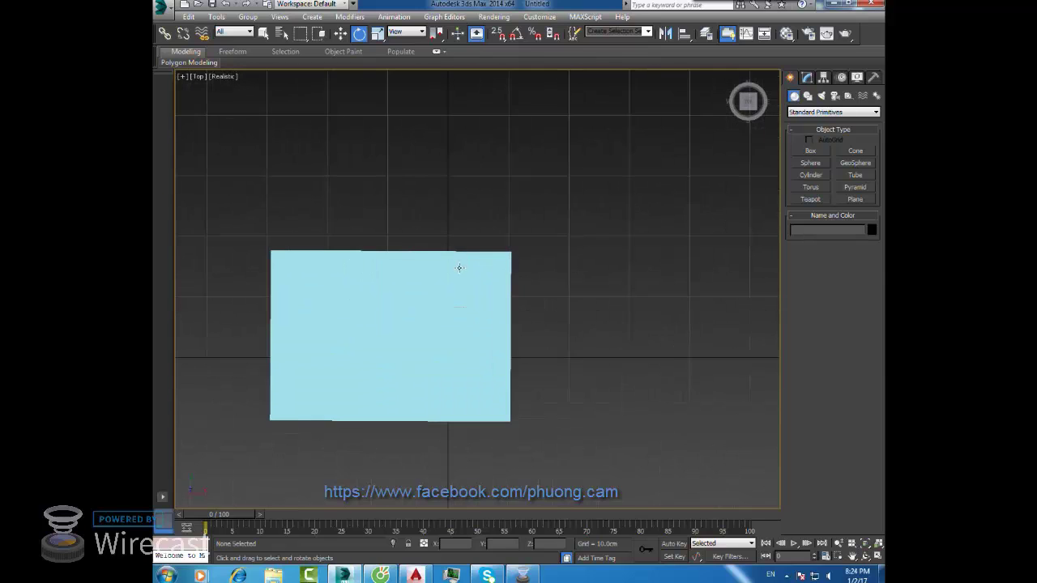
middle_click_drag(459, 268, 574, 240)
left_click(500, 285)
left_click(703, 300)
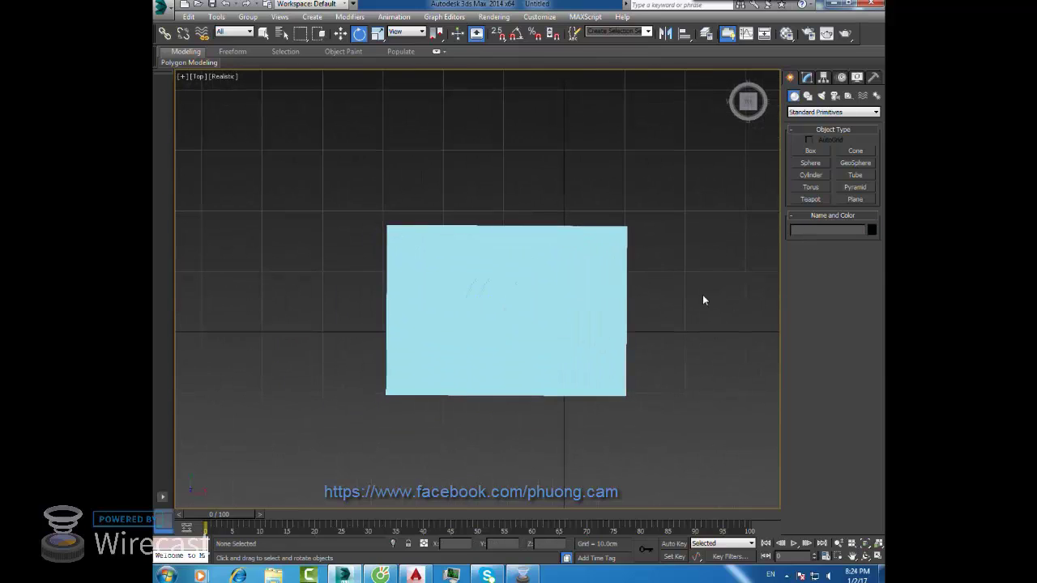
mouse_move(702, 300)
middle_mouse_down()
mouse_move(532, 273)
mouse_move(544, 247)
middle_mouse_up()
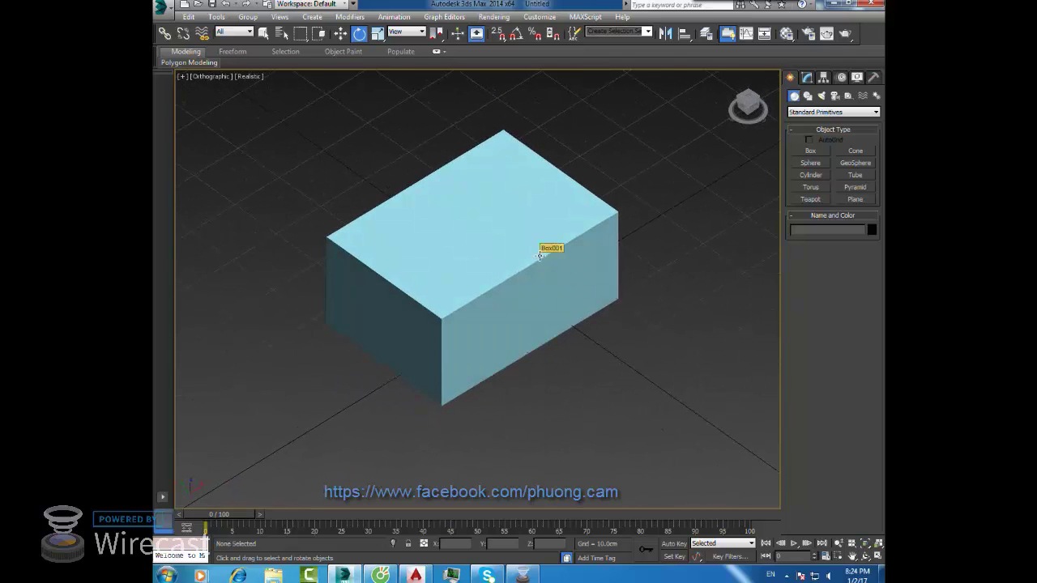
- In the Top view, rotate the light-blue box about 43°, undo it, and delete the box
key("t")
scroll(471, 280, "up", 5)
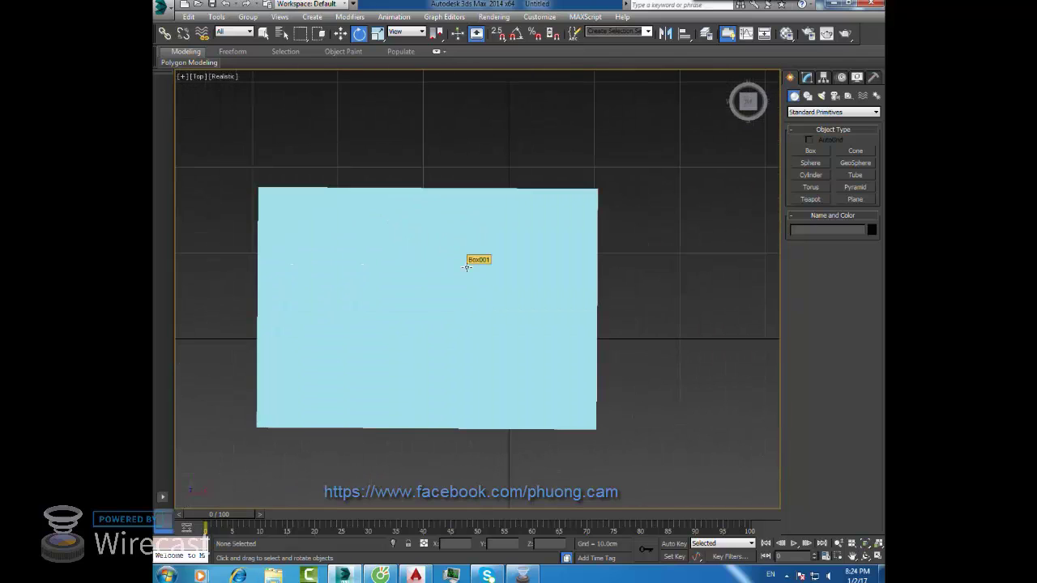
left_click(466, 266)
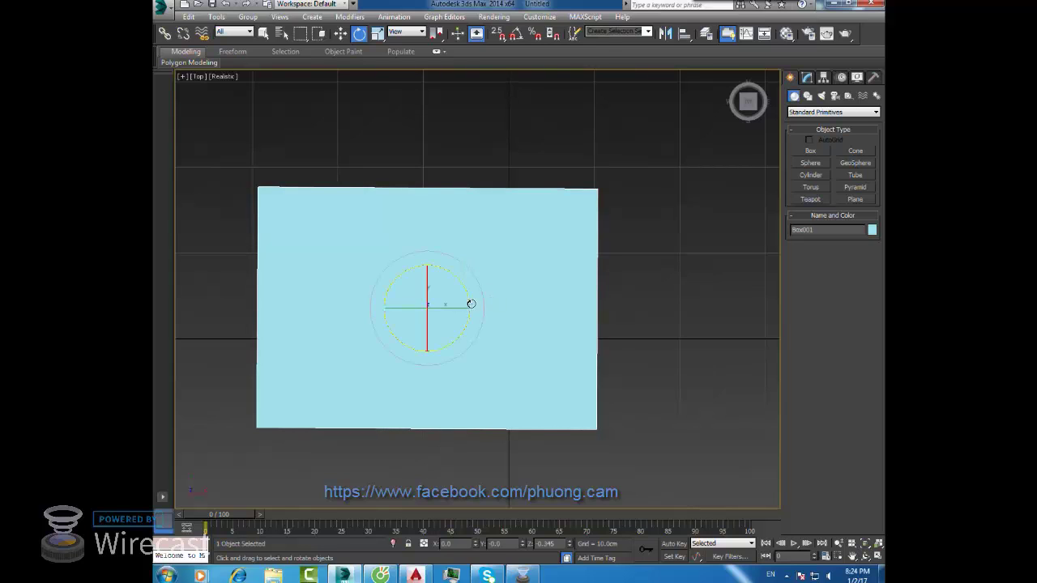
left_click_drag(470, 304, 515, 291)
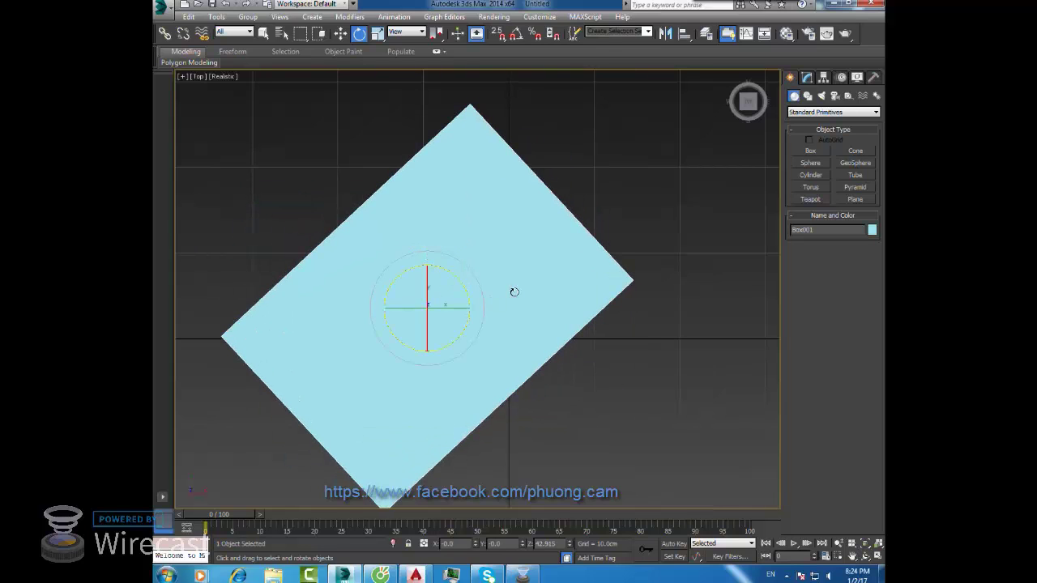
key("ctrl+z")
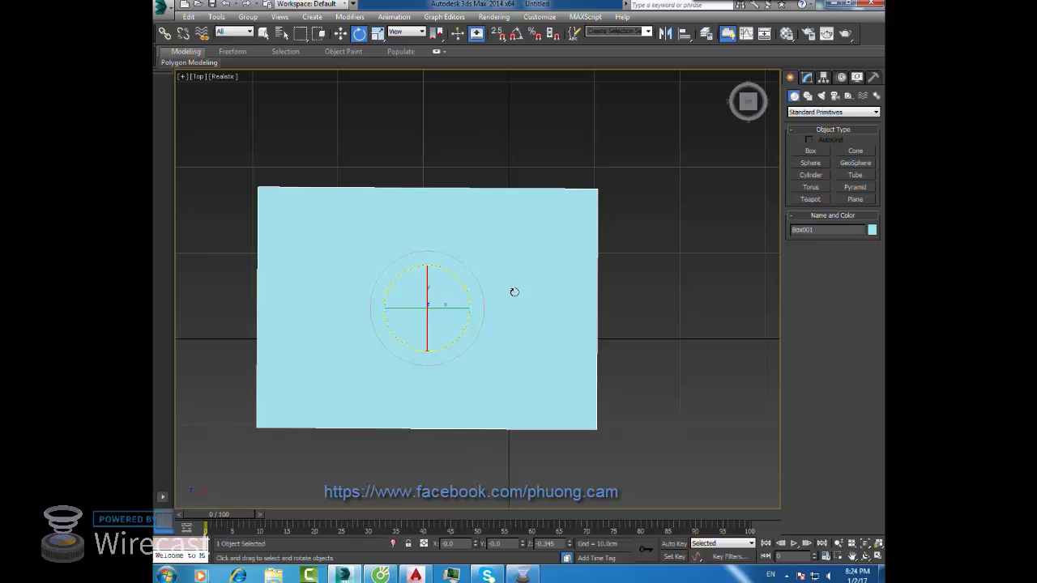
key("Delete")
- Draw a new box on the grid from an angled overhead view
left_click(811, 151)
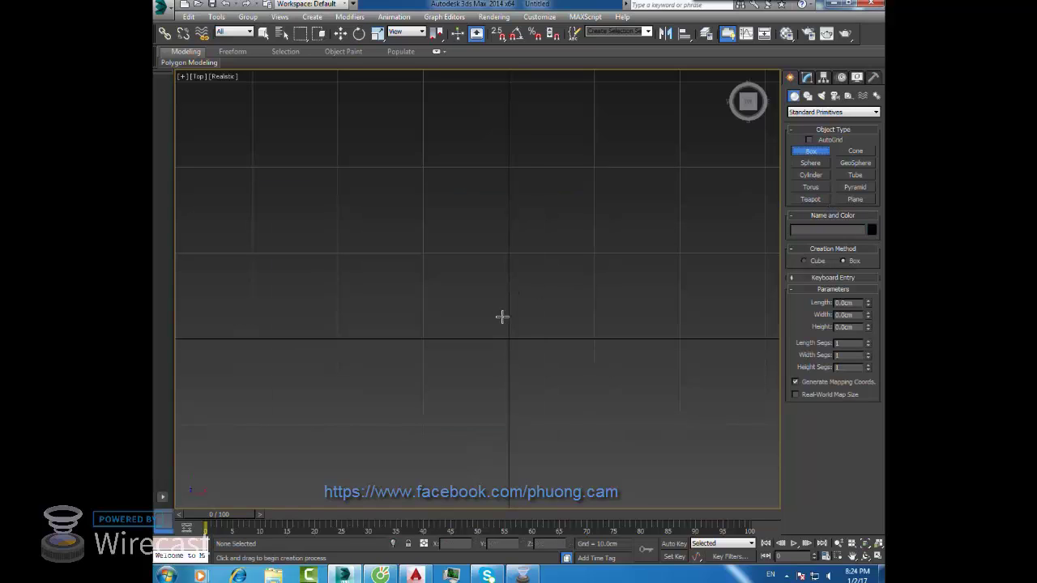
middle_click_drag(500, 317, 423, 356, "alt")
left_click_drag(392, 366, 527, 228)
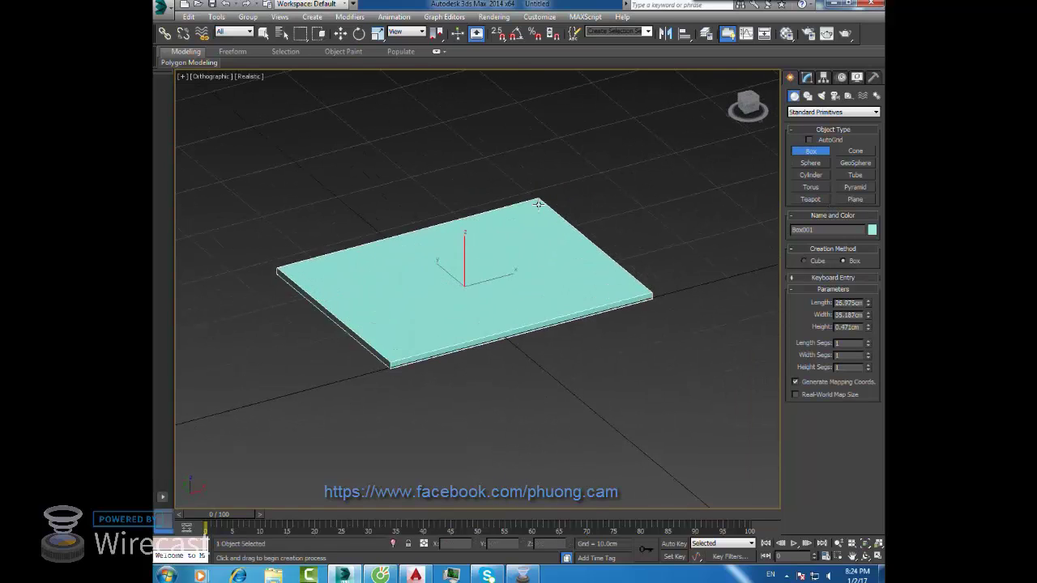
left_click(534, 93)
- With Select and Rotate active in the Top view, zoom to fit and select the new box
key("e")
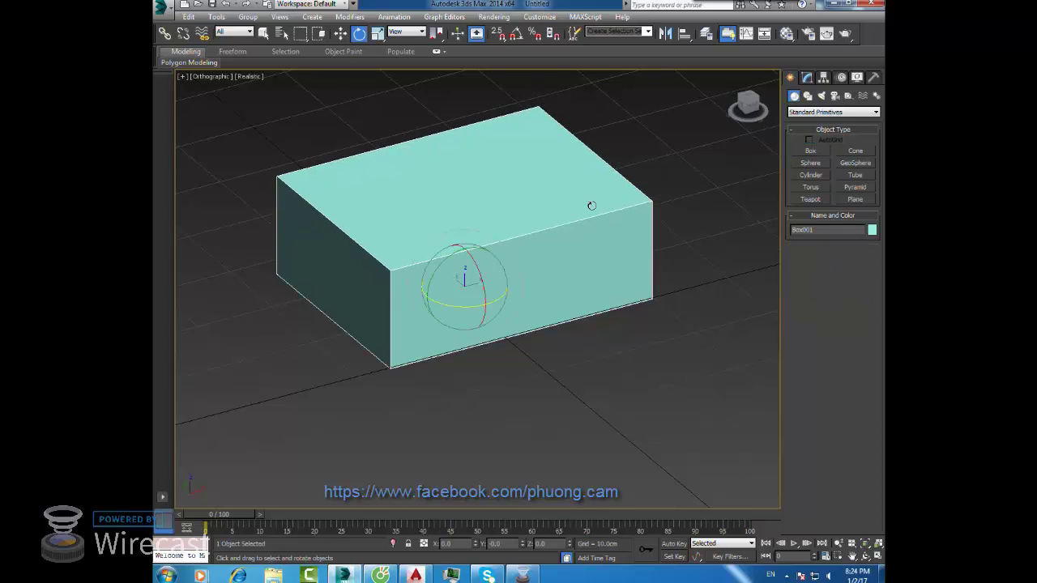
key("t")
key("z")
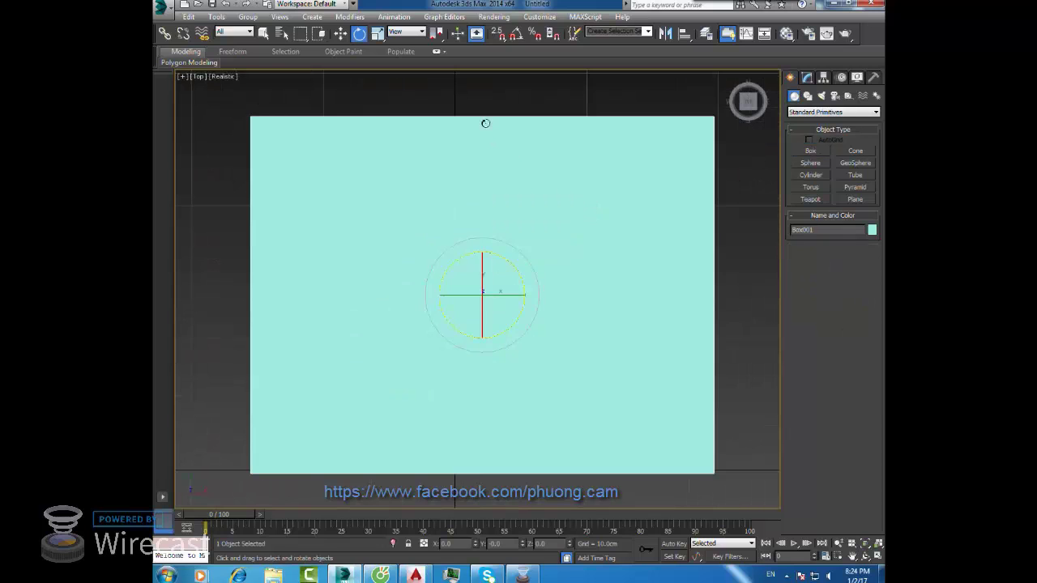
key("ctrl+d")
scroll(506, 290, "down", 3)
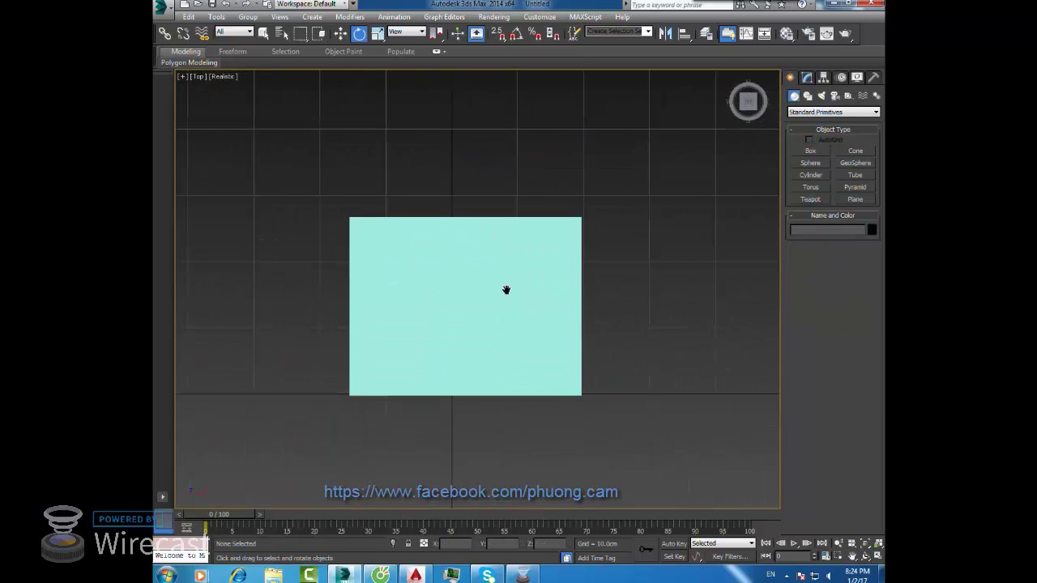
left_click(446, 297)
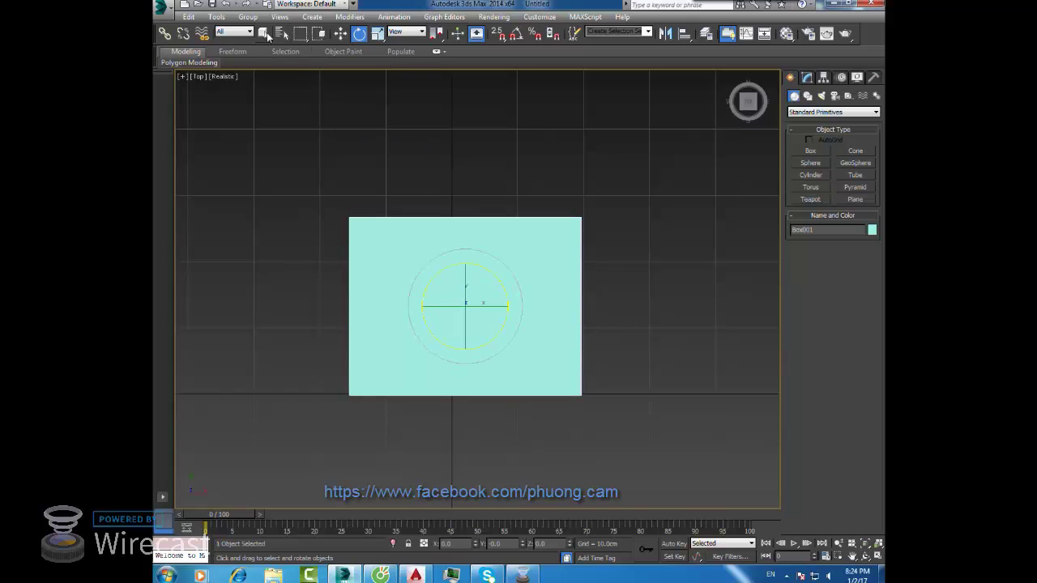
- Return to Select Object mode and recentre the box in the Top view
left_click(265, 36)
left_click(678, 325)
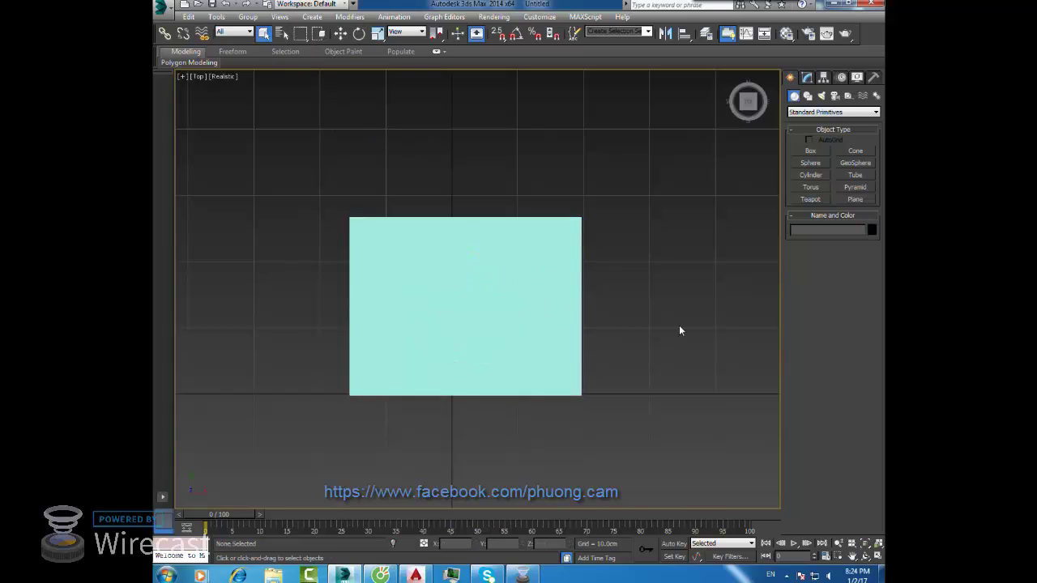
left_click(519, 295)
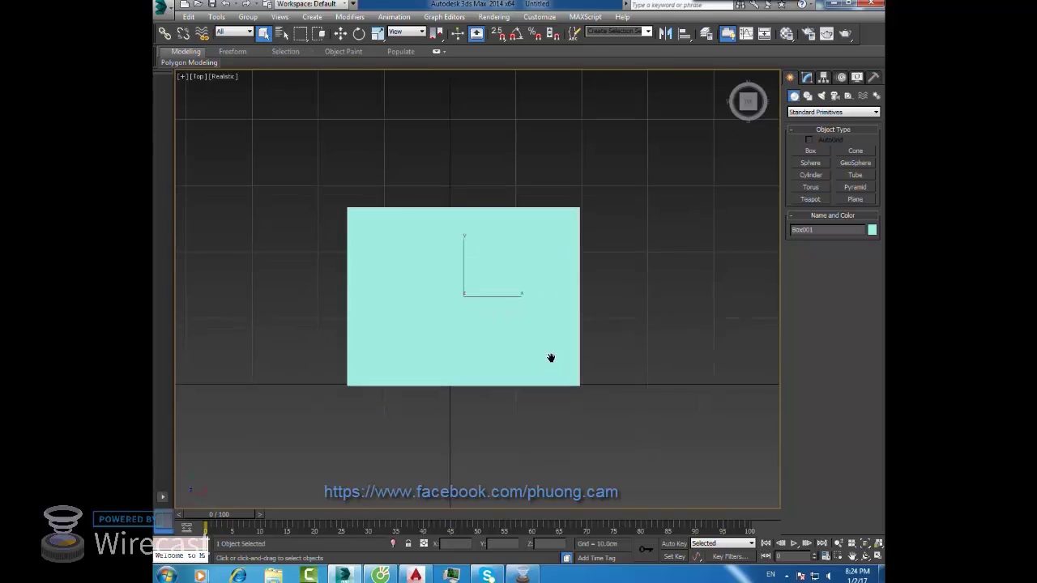
scroll(547, 339, "down", 2)
middle_click_drag(546, 337, 536, 349)
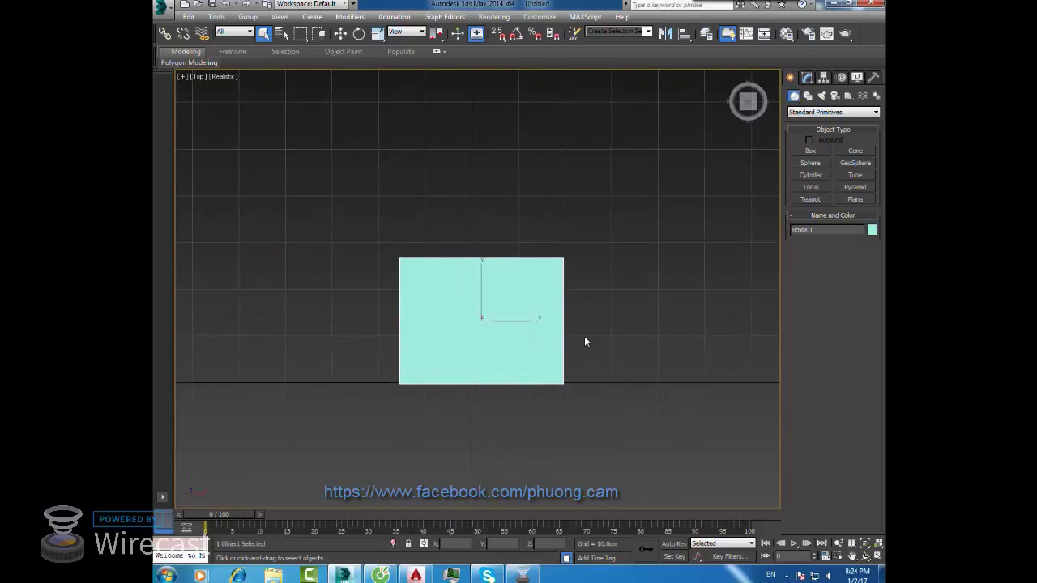
- Inspect the box from the Front, Left and Bottom views
key("f")
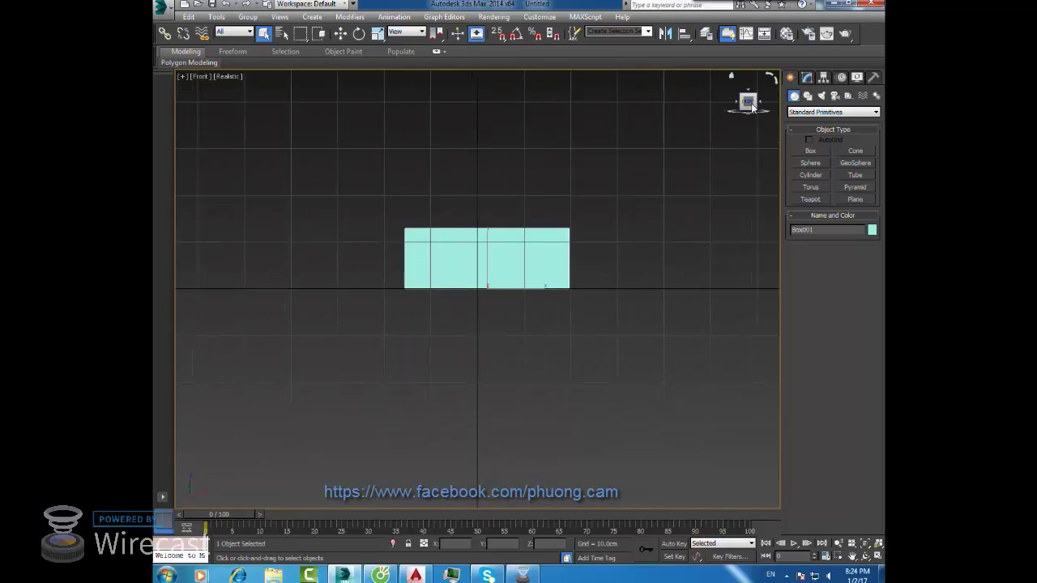
key("l")
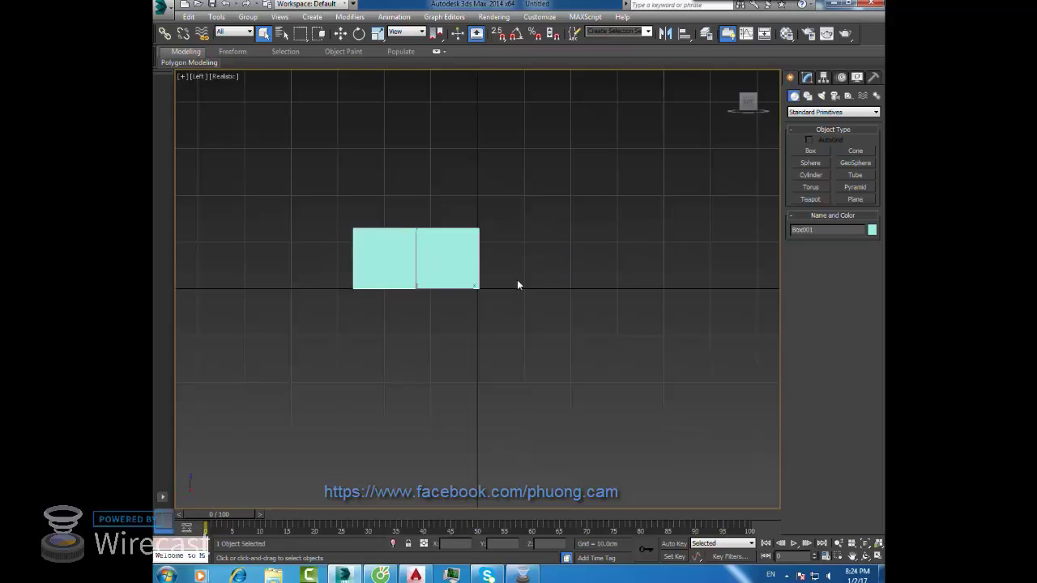
middle_click_drag(400, 266, 447, 260)
scroll(458, 242, "up", 2)
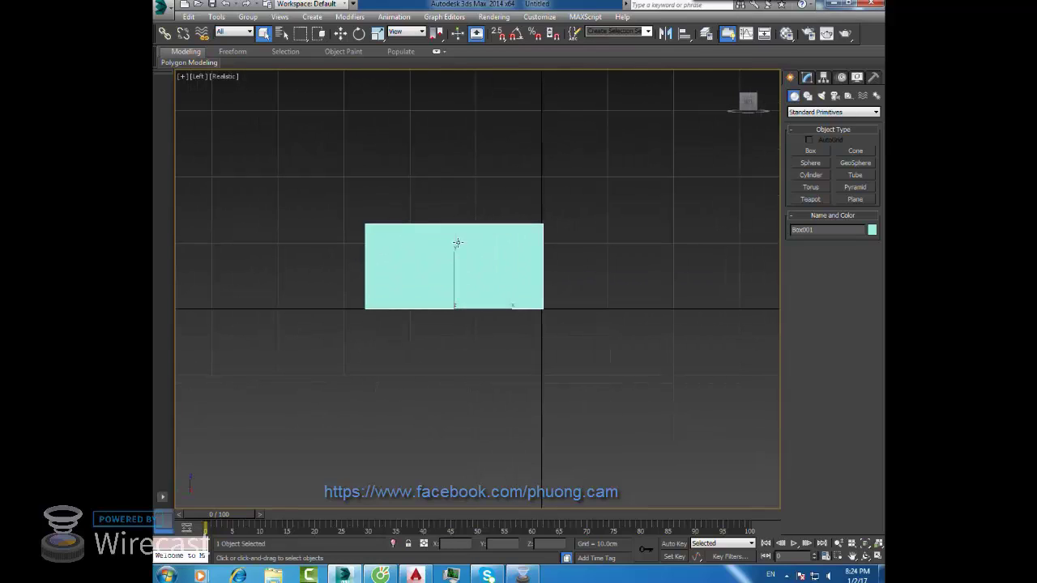
key("b")
scroll(483, 322, "up", 3)
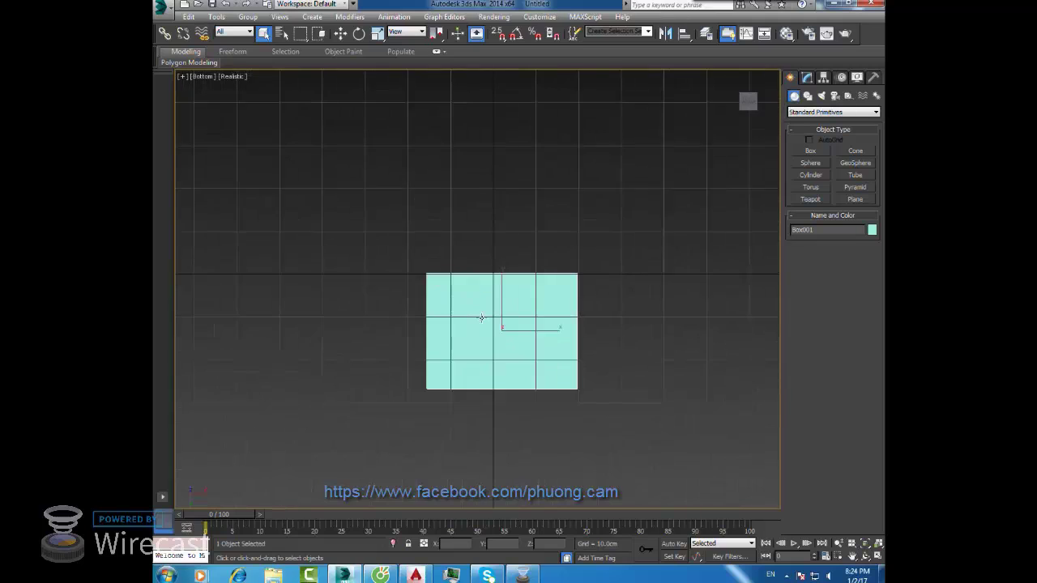
scroll(497, 340, "up", 2)
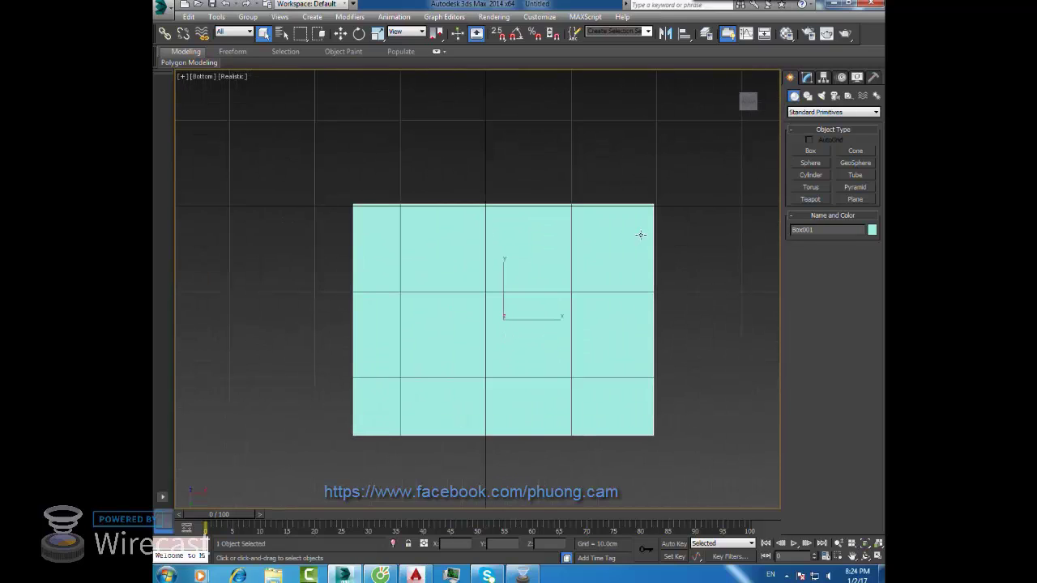
scroll(640, 234, "down", 3)
- Deselect the box, orbit to an angled view, and return to the Top view
left_click(609, 303)
mouse_move(610, 303)
middle_mouse_down("alt")
mouse_move(540, 254)
mouse_move(549, 229)
mouse_move(534, 280)
mouse_move(513, 280)
mouse_move(510, 243)
middle_mouse_up("alt")
key("t")
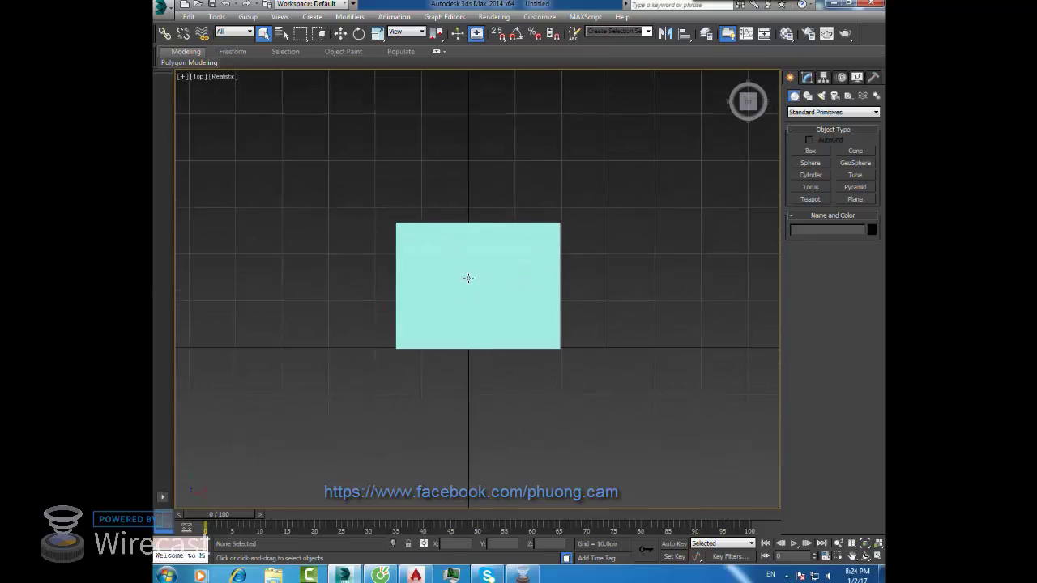
- Orbit to an angled view of the box and recentre it
mouse_move(474, 325)
middle_mouse_down("alt")
mouse_move(508, 262)
mouse_move(451, 303)
middle_mouse_up("alt")
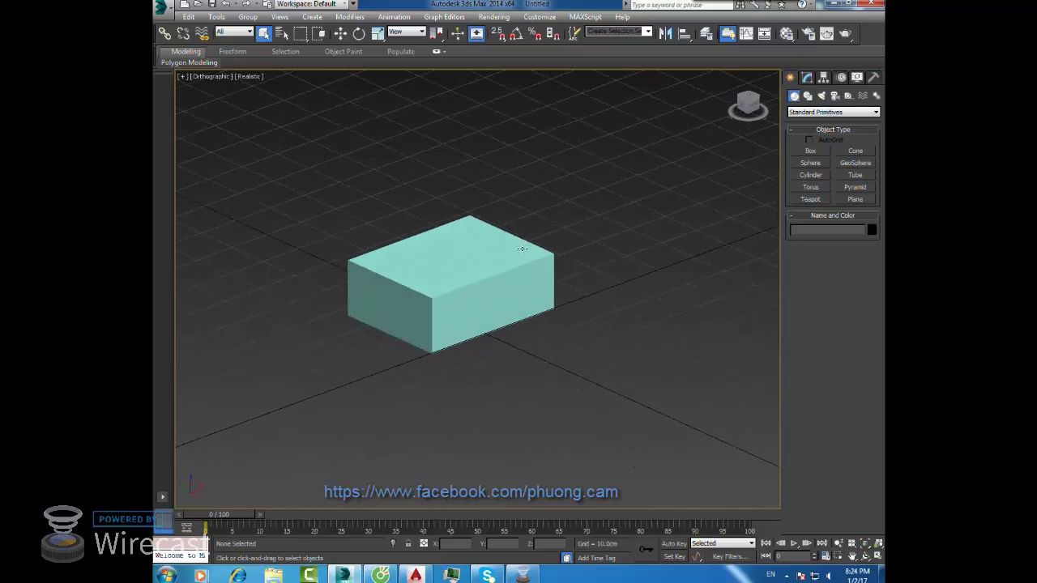
scroll(452, 303, "up", 3)
mouse_move(516, 285)
middle_mouse_down()
mouse_move(527, 308)
mouse_move(556, 287)
mouse_move(484, 313)
middle_mouse_up()
scroll(528, 312, "down", 3)
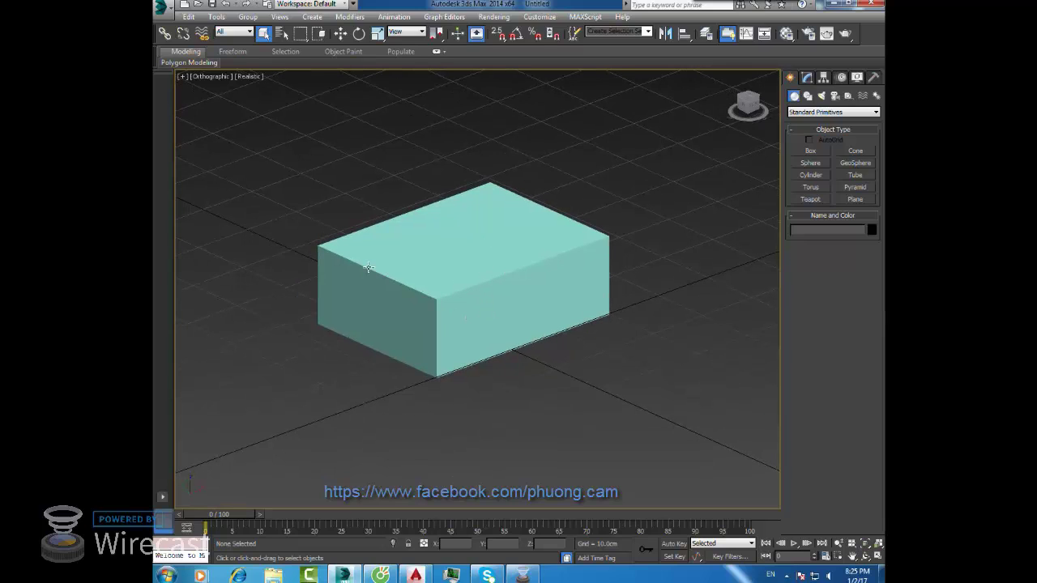
middle_click_drag(483, 335, 534, 312)
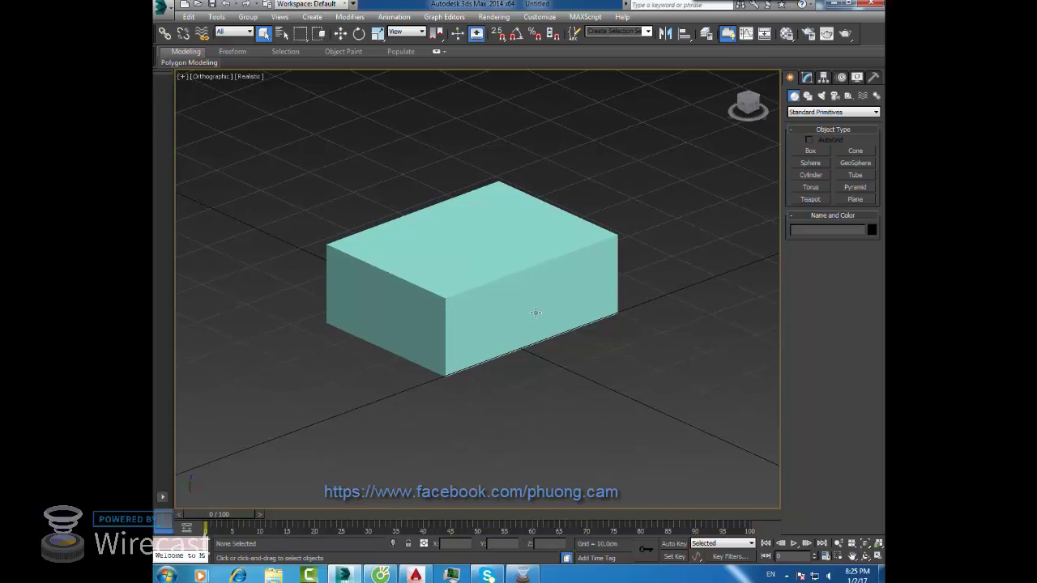
- Switch to Perspective and orbit around the box down to a low angle
key("p")
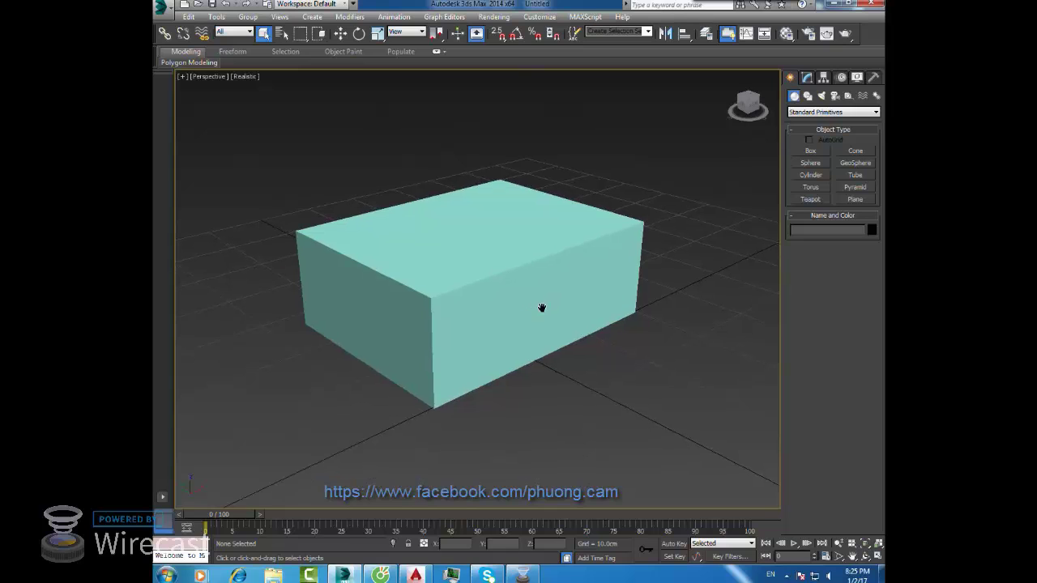
mouse_move(492, 342)
middle_mouse_down("alt")
mouse_move(505, 270)
mouse_move(495, 377)
middle_mouse_up("alt")
scroll(495, 324, "down", 3)
scroll(495, 261, "down", 2)
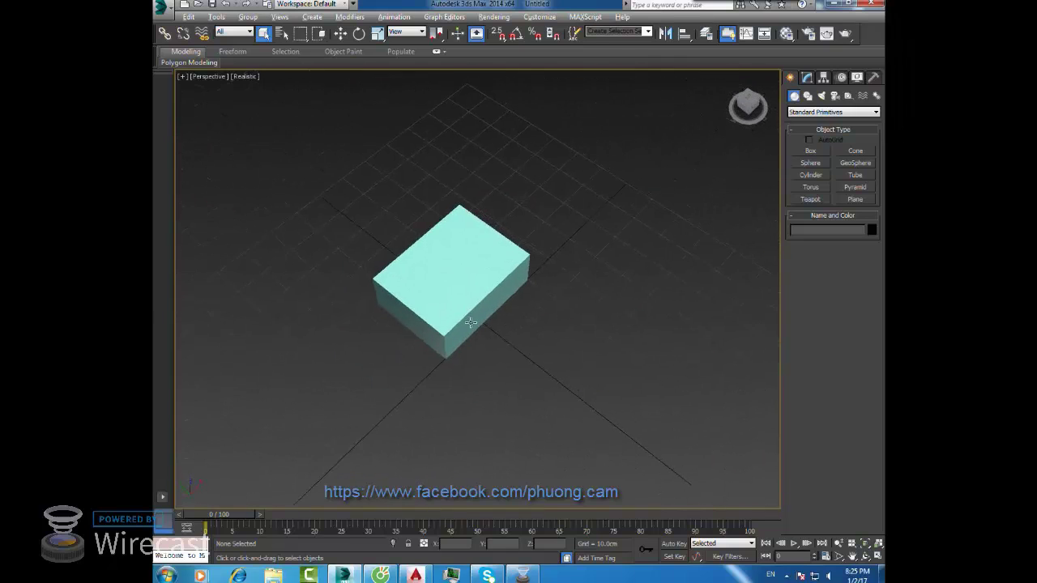
mouse_move(495, 261)
middle_mouse_down("alt")
mouse_move(528, 288)
mouse_move(600, 280)
mouse_move(461, 262)
mouse_move(470, 302)
middle_mouse_up("alt")
scroll(440, 286, "up", 2)
scroll(495, 290, "up", 3)
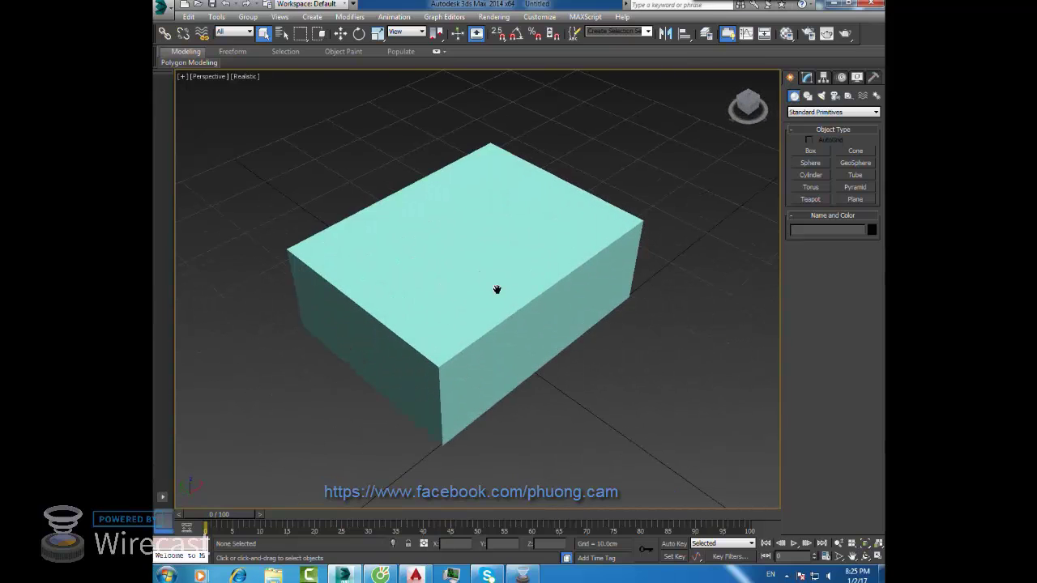
scroll(498, 289, "down", 2)
mouse_move(497, 298)
middle_mouse_down("alt")
mouse_move(480, 320)
mouse_move(470, 300)
mouse_move(472, 317)
mouse_move(539, 253)
middle_mouse_up("alt")
- Toggle Top and Perspective again, tilt so the box sits lower, then switch to Front view
key("t")
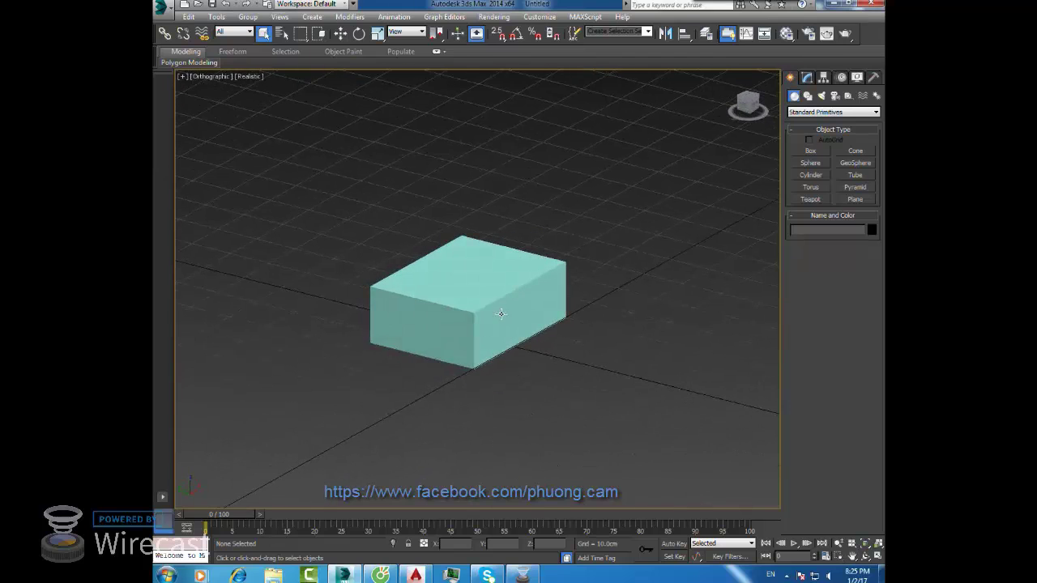
scroll(496, 308, "up", 1)
scroll(478, 292, "up", 1)
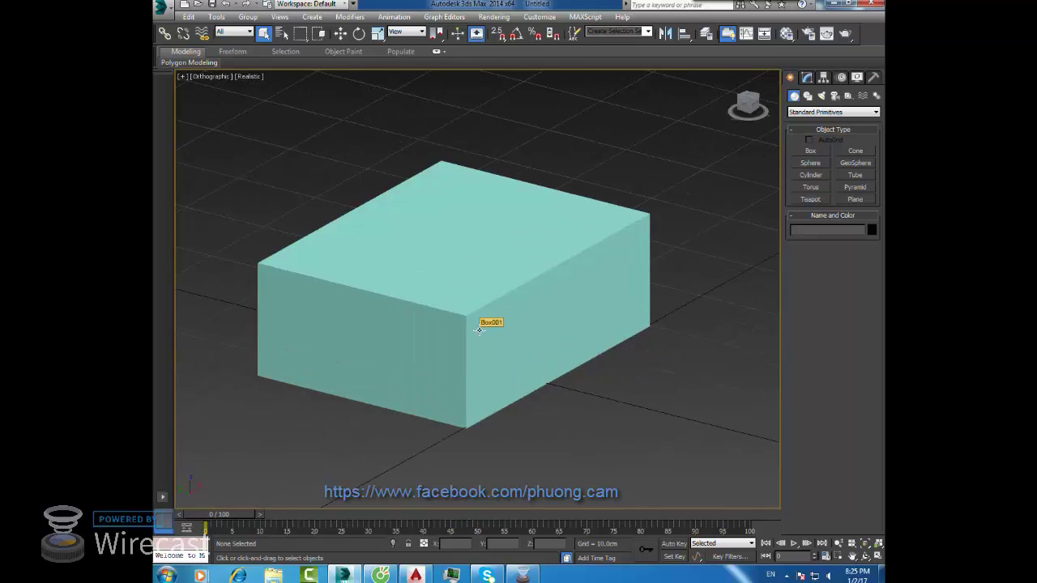
key("p")
mouse_move(479, 330)
middle_mouse_down("alt")
mouse_move(509, 310)
mouse_move(517, 323)
mouse_move(474, 301)
mouse_move(377, 345)
mouse_move(624, 345)
middle_mouse_up("alt")
scroll(508, 310, "down", 2)
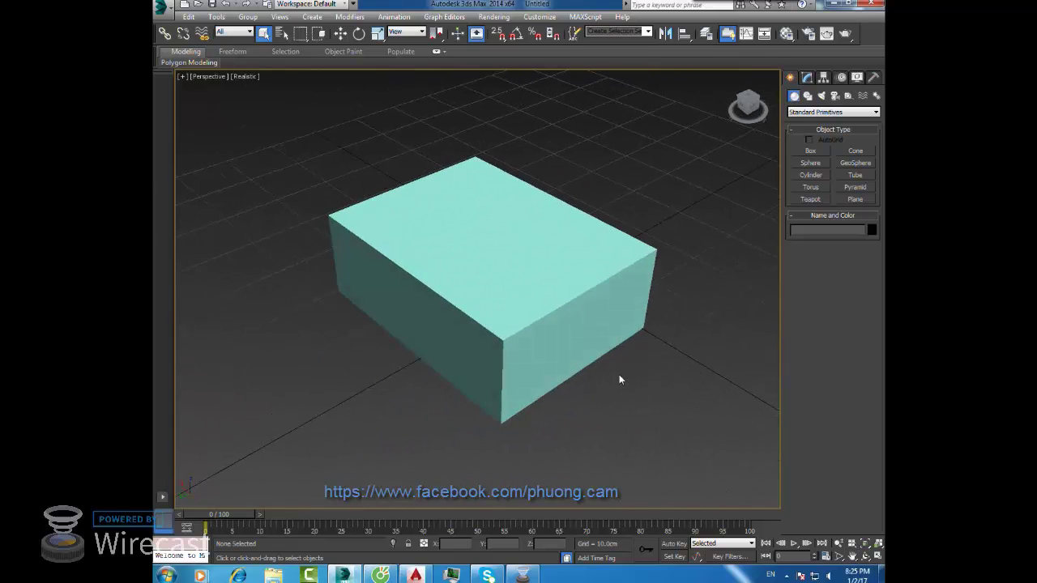
middle_click_drag(594, 403, 534, 345, "alt")
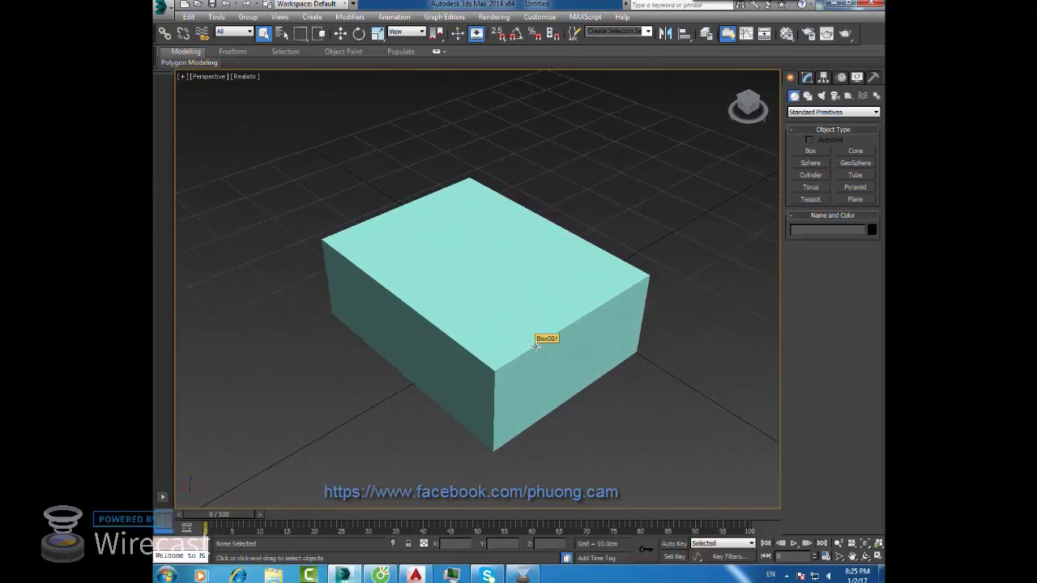
key("f")
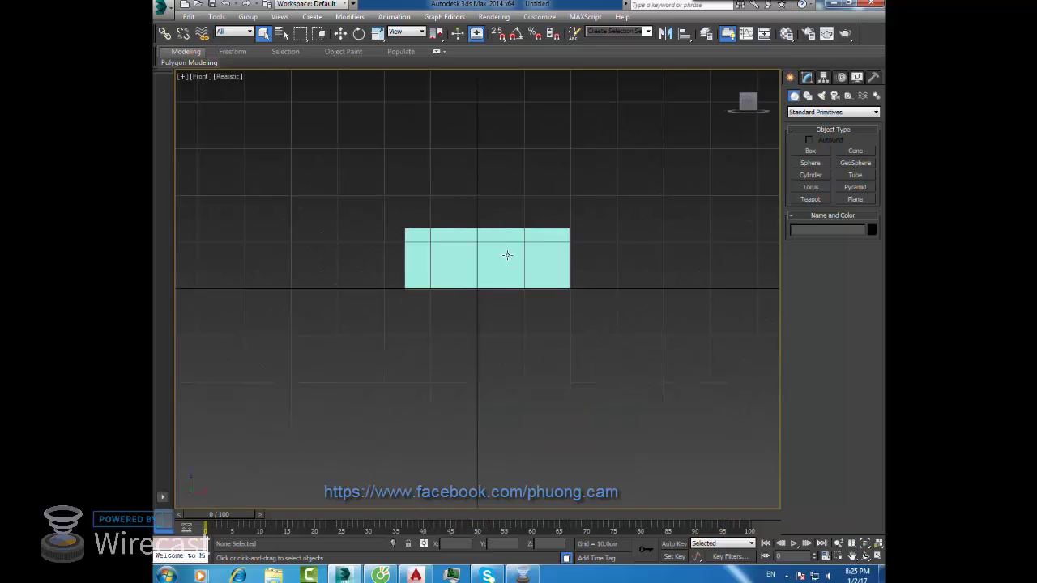
- Switch from Perspective to Top view, zoom out, and select then deselect the box
key("p")
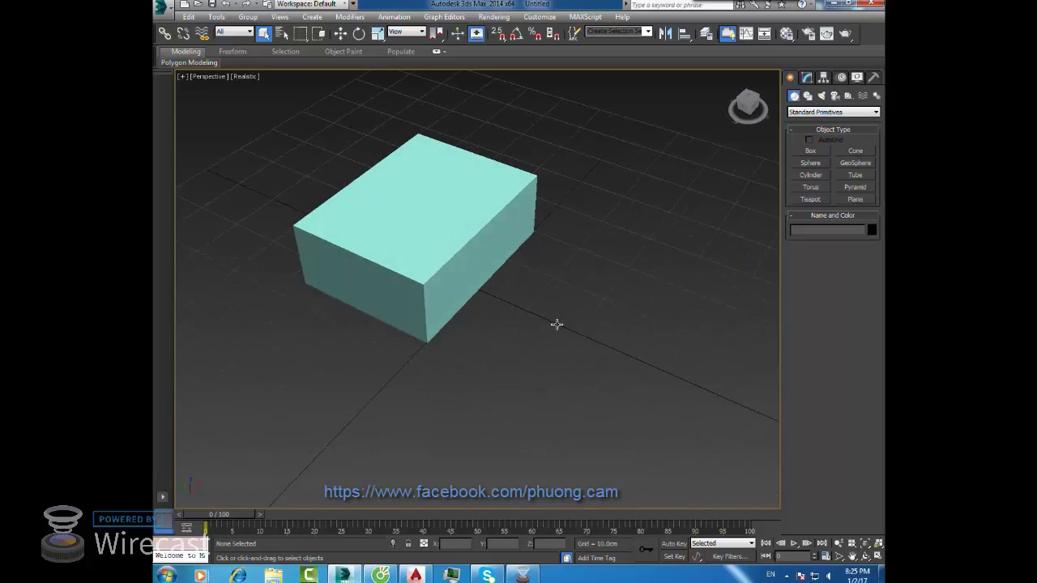
key("t")
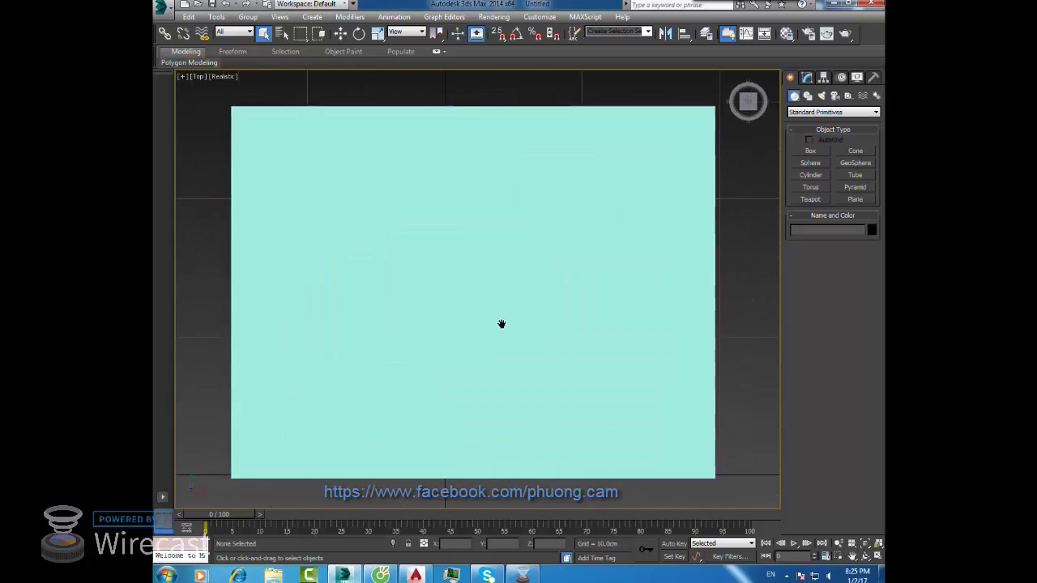
scroll(501, 324, "down", 3)
scroll(500, 321, "down", 3)
left_click(503, 284)
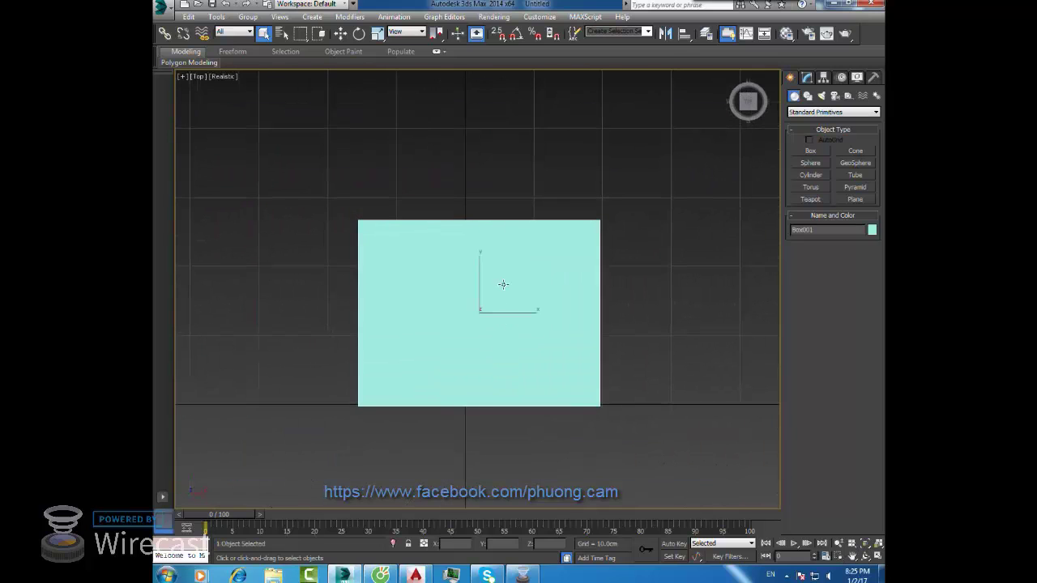
left_click(651, 305)
- Zoom and pan the Top view across the box
scroll(651, 301, "up", 3)
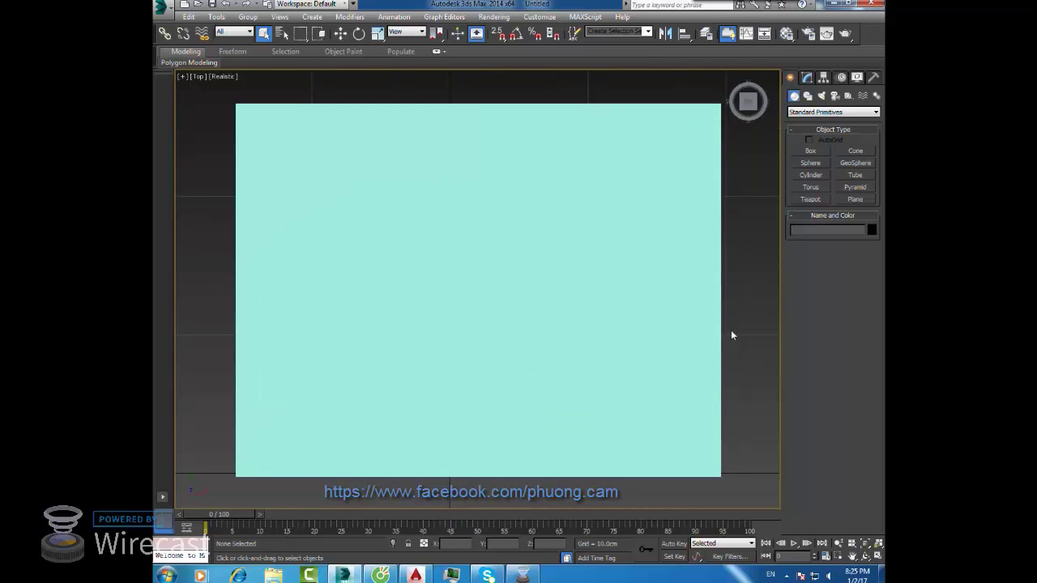
scroll(522, 302, "down", 3)
scroll(522, 302, "down", 4)
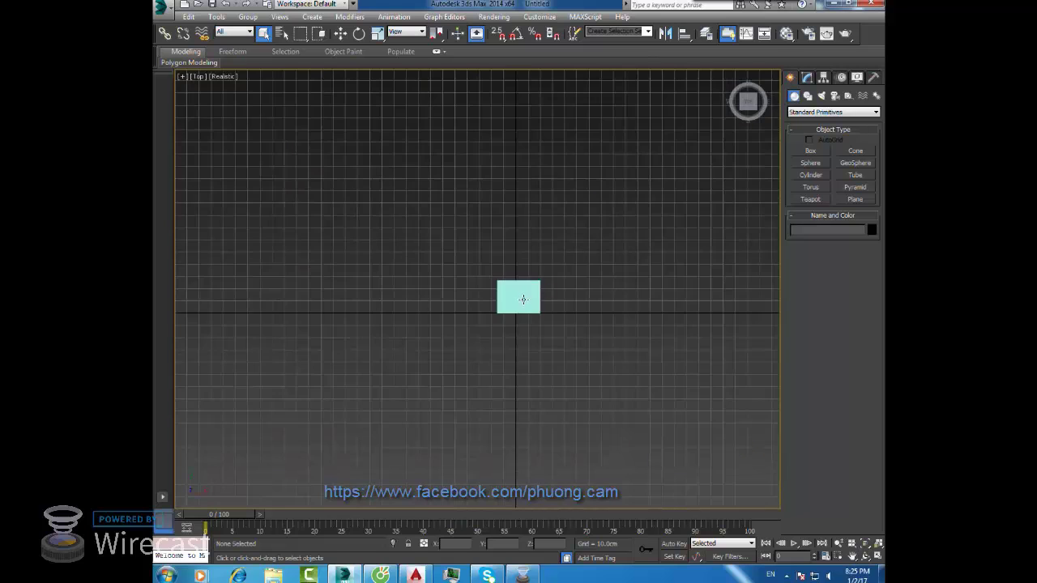
scroll(523, 302, "up", 7)
scroll(524, 303, "down", 5)
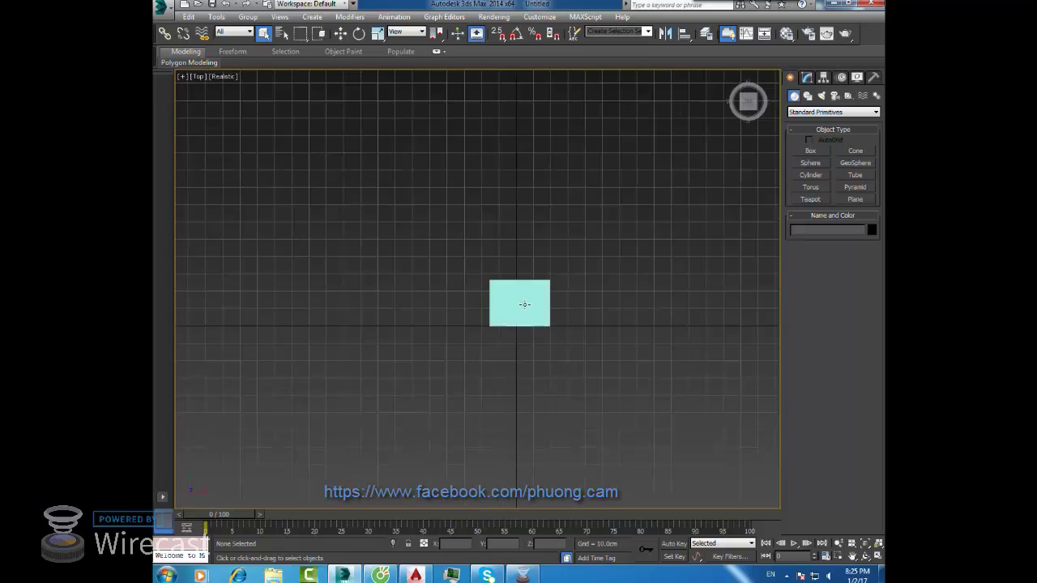
scroll(524, 303, "down", 5)
mouse_move(396, 408)
middle_mouse_down()
mouse_move(578, 277)
mouse_move(521, 261)
mouse_move(524, 309)
middle_mouse_up()
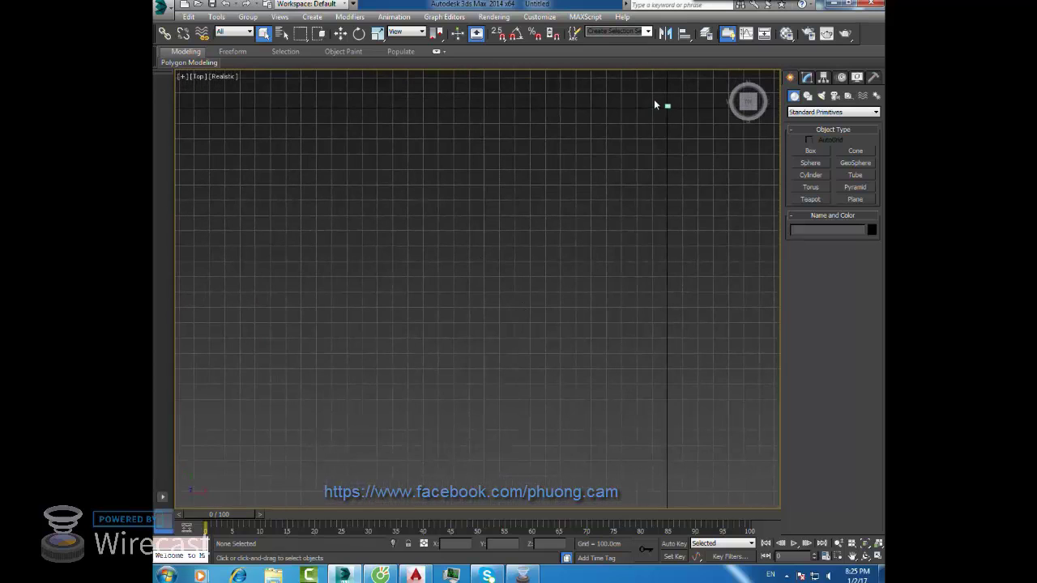
scroll(621, 297, "up", 10)
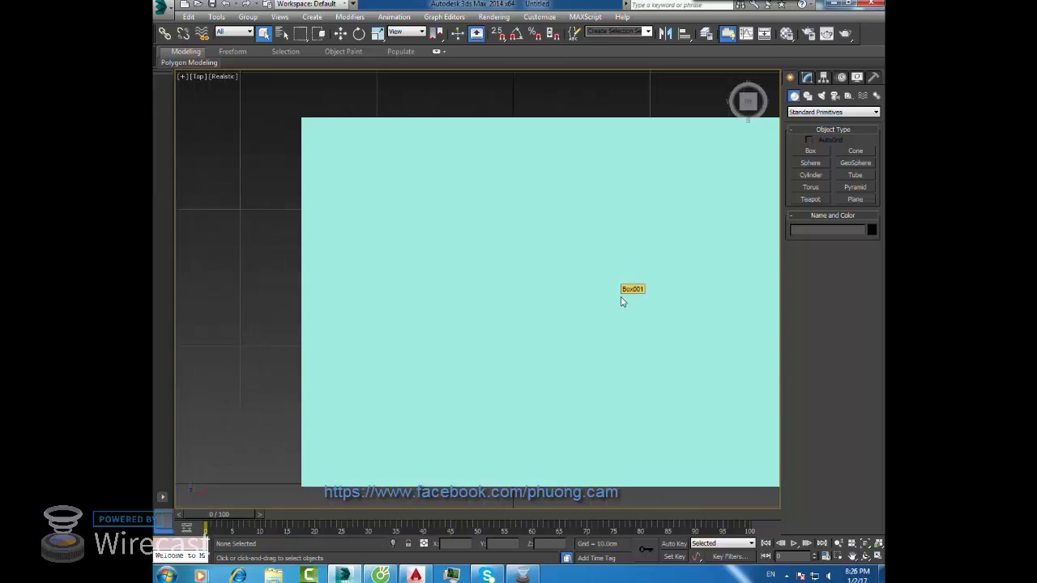
mouse_move(621, 296)
middle_mouse_down()
mouse_move(516, 281)
mouse_move(543, 297)
mouse_move(556, 246)
mouse_move(547, 261)
middle_mouse_up()
scroll(543, 296, "down", 4)
scroll(547, 264, "up", 3)
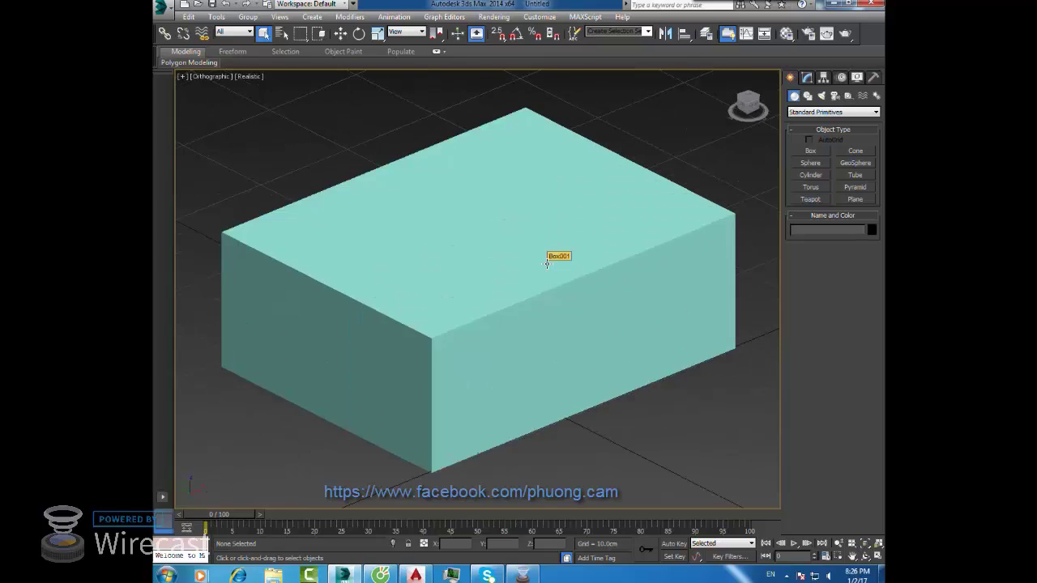
- Switch to Perspective, zoom out, select then deselect the box, and pan slightly right
key("p")
scroll(554, 252, "down", 2)
scroll(554, 253, "down", 1)
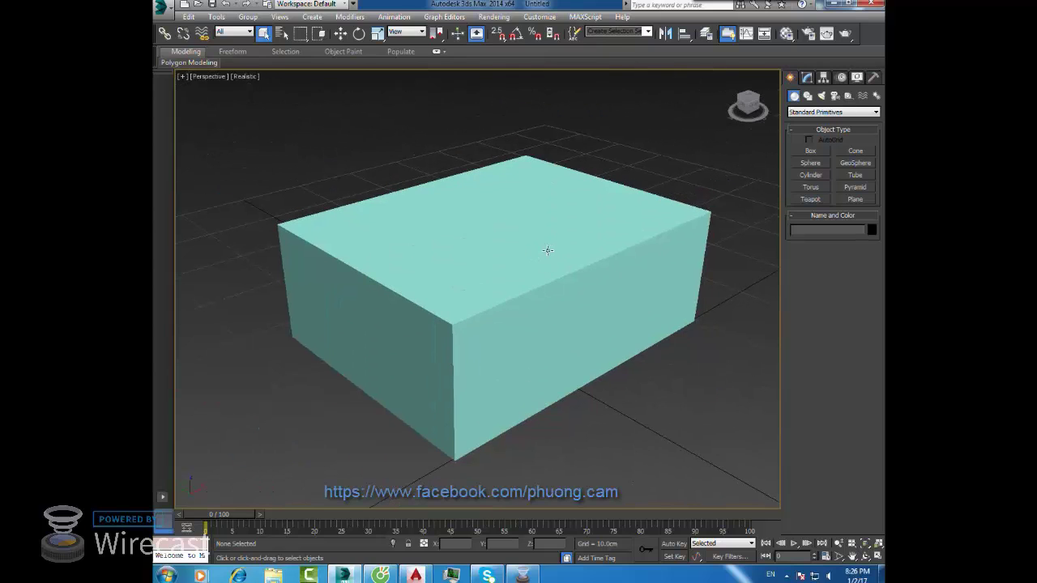
scroll(546, 250, "down", 2)
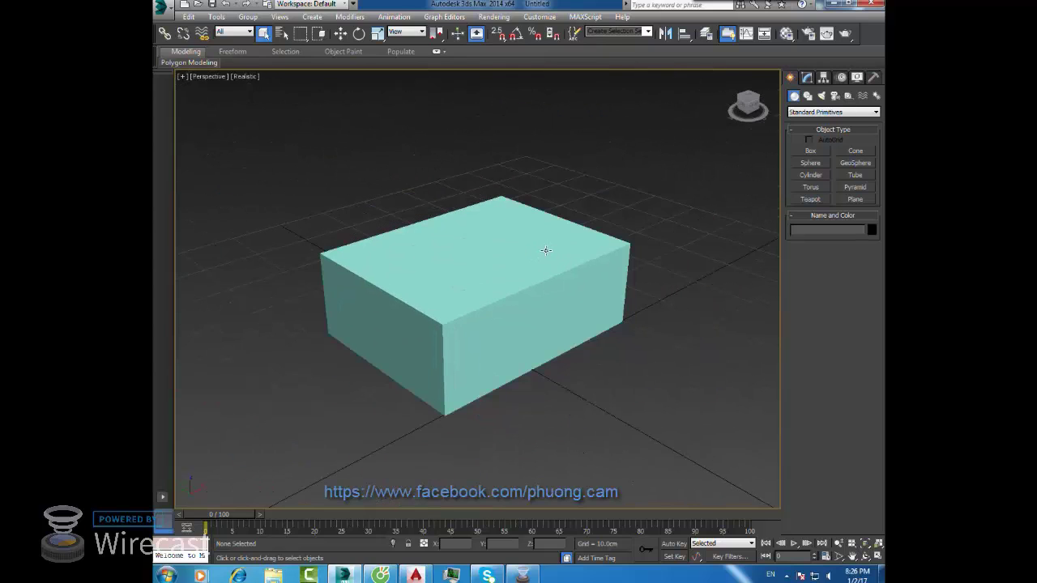
left_click(491, 231)
left_click(535, 187)
left_click(479, 270)
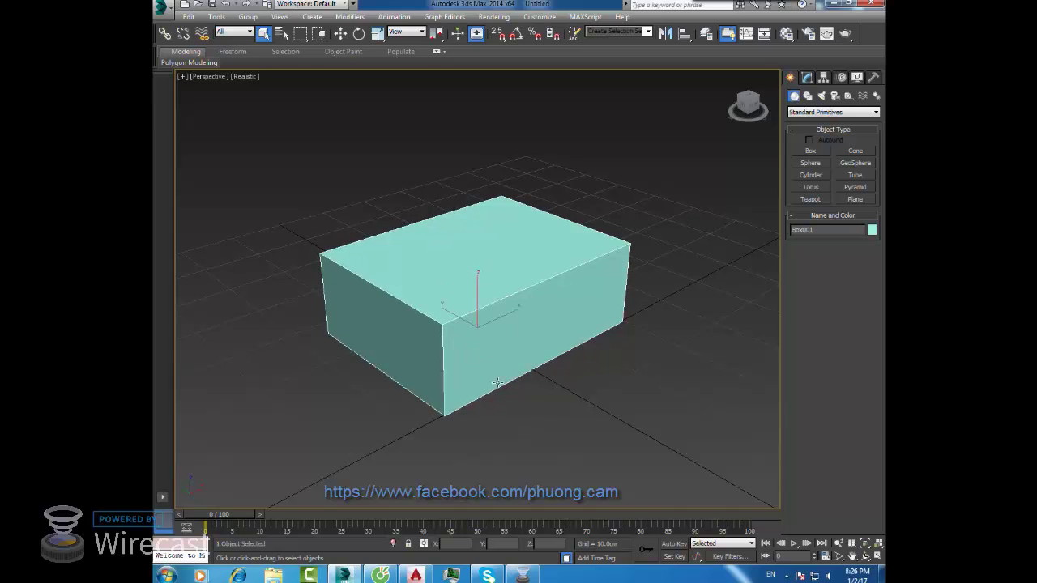
left_click(337, 345)
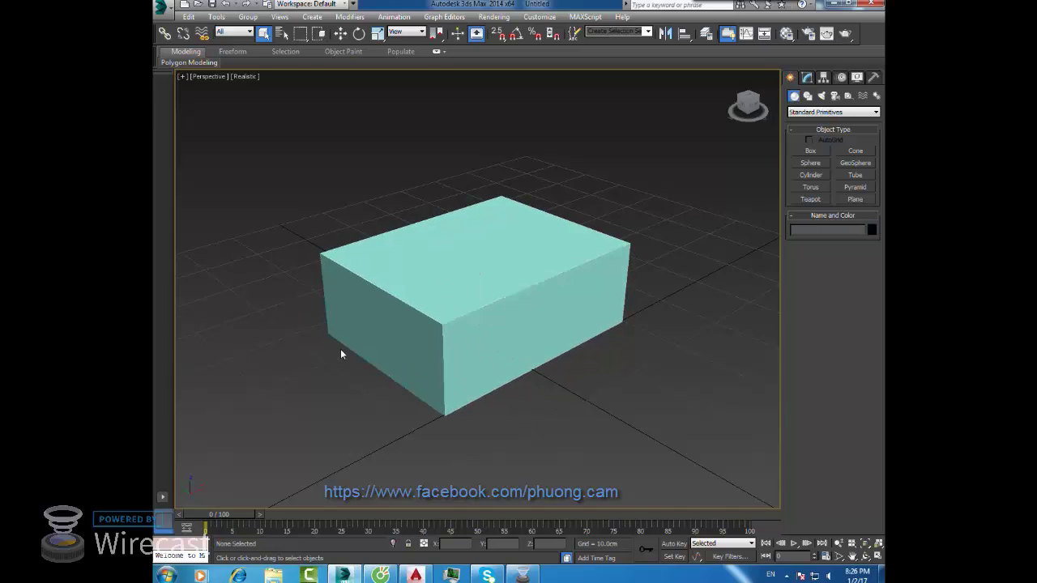
middle_click_drag(452, 313, 465, 316)
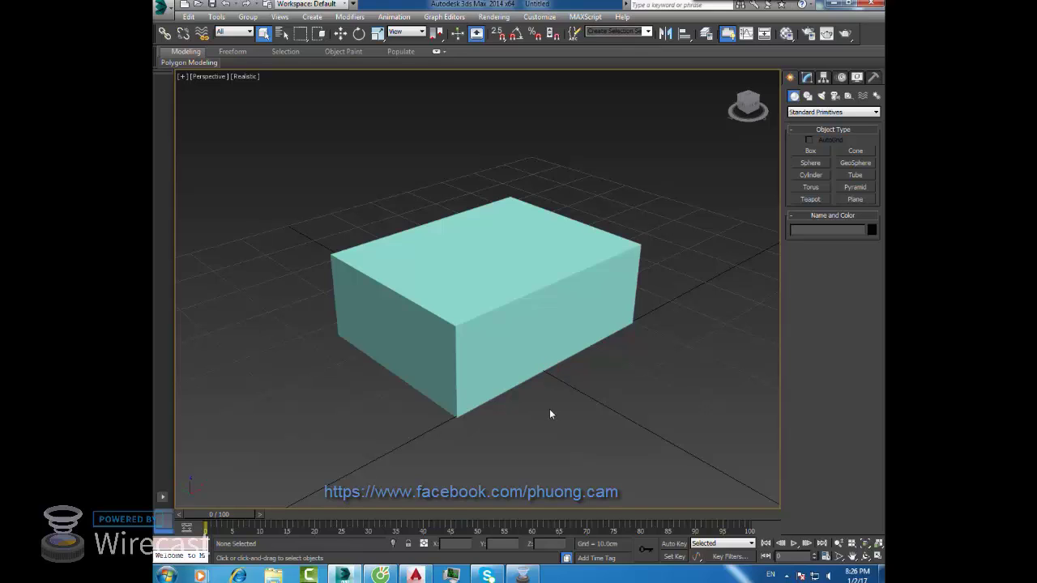
- Try a Camera view, dismiss the 'No cameras in scene' warning, and orbit around the box
key("v")
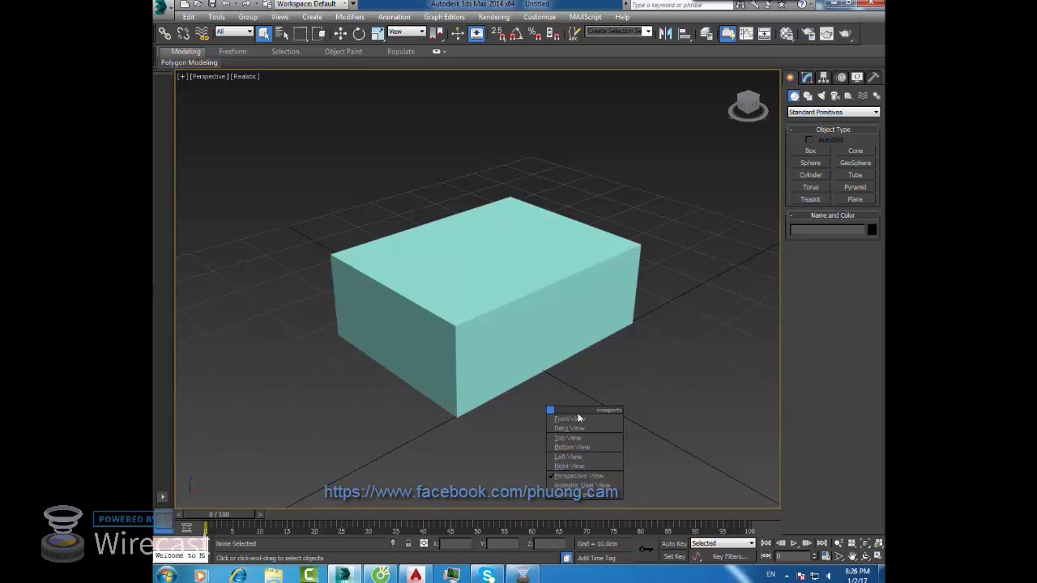
key("v")
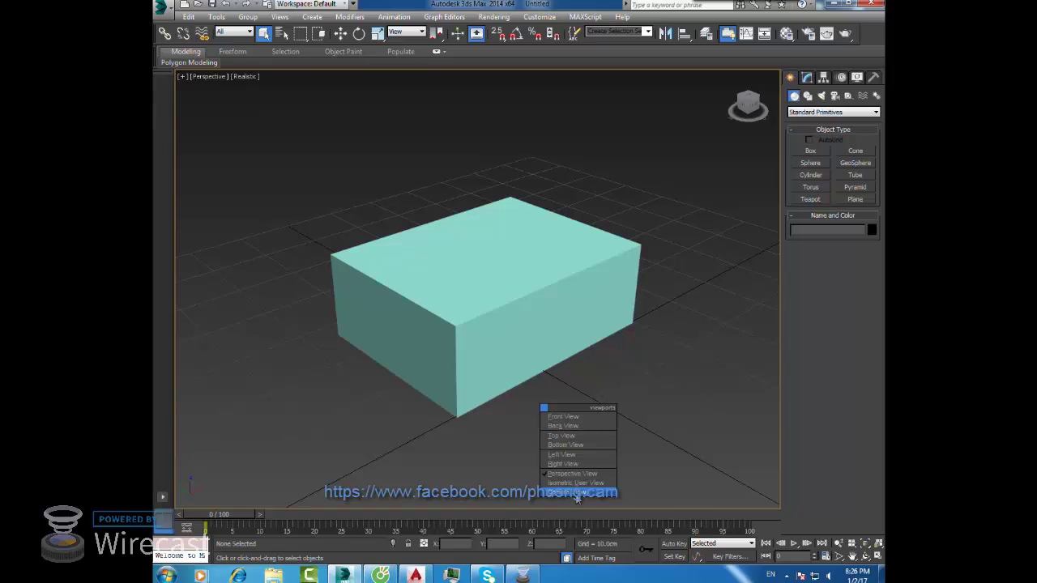
left_click(561, 494)
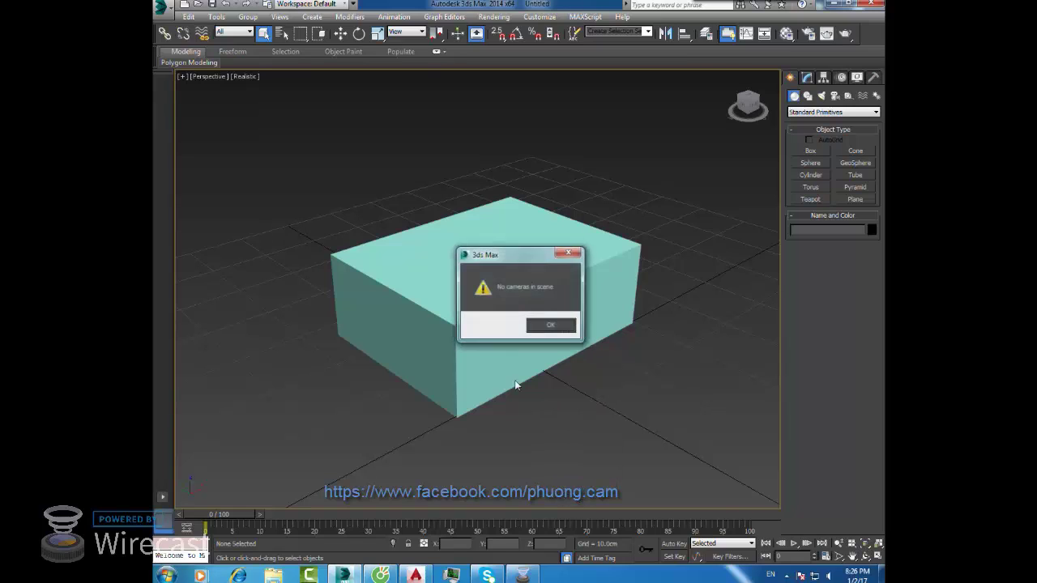
left_click(571, 252)
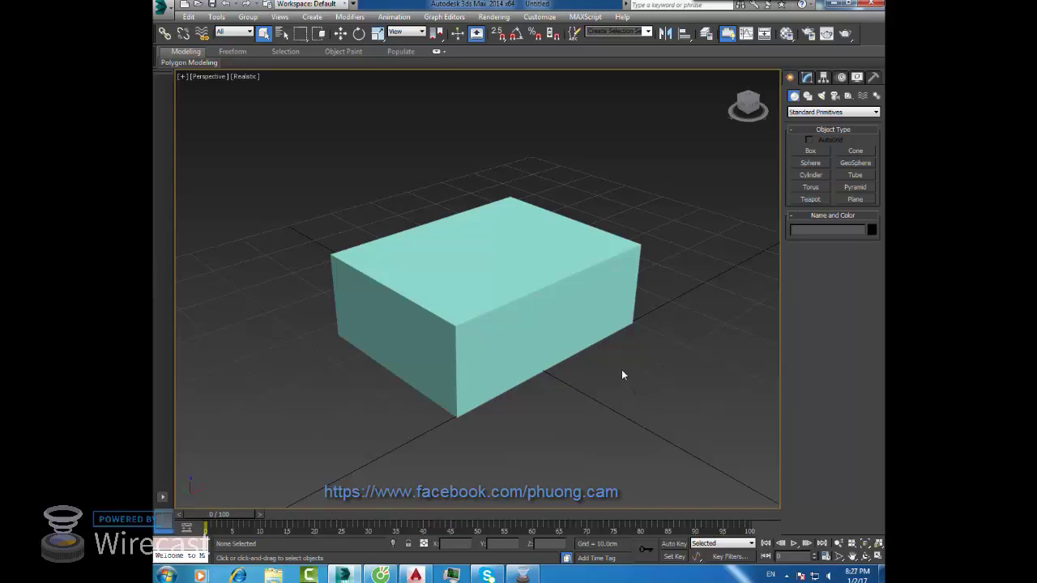
mouse_move(519, 342)
middle_mouse_down("alt")
mouse_move(515, 365)
mouse_move(511, 348)
mouse_move(472, 345)
mouse_move(602, 332)
mouse_move(452, 329)
mouse_move(486, 340)
mouse_move(469, 343)
mouse_move(556, 341)
mouse_move(545, 329)
mouse_move(604, 263)
mouse_move(524, 270)
middle_mouse_up("alt")
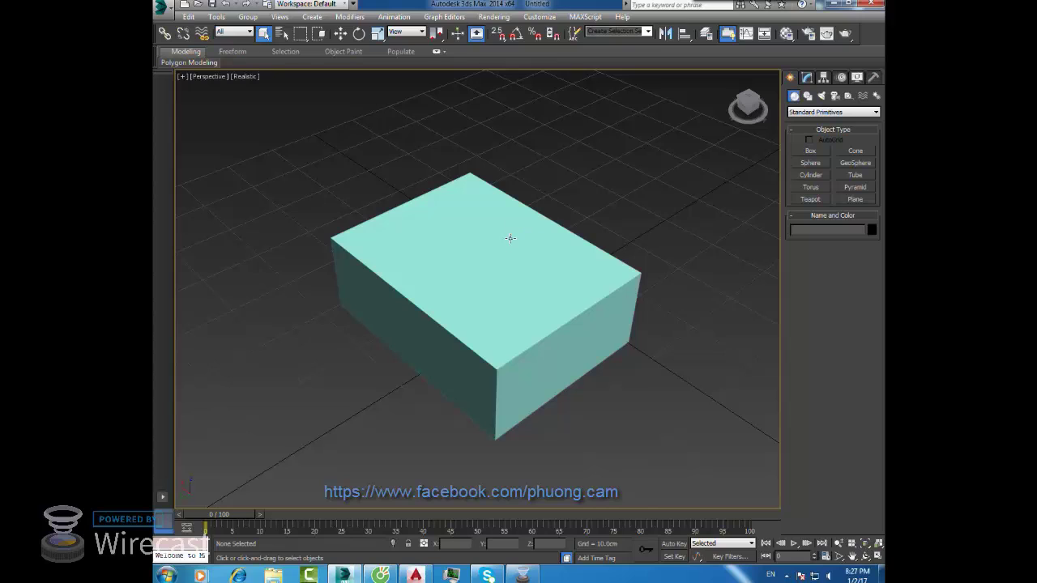
left_click(161, 8)
left_click(506, 142)
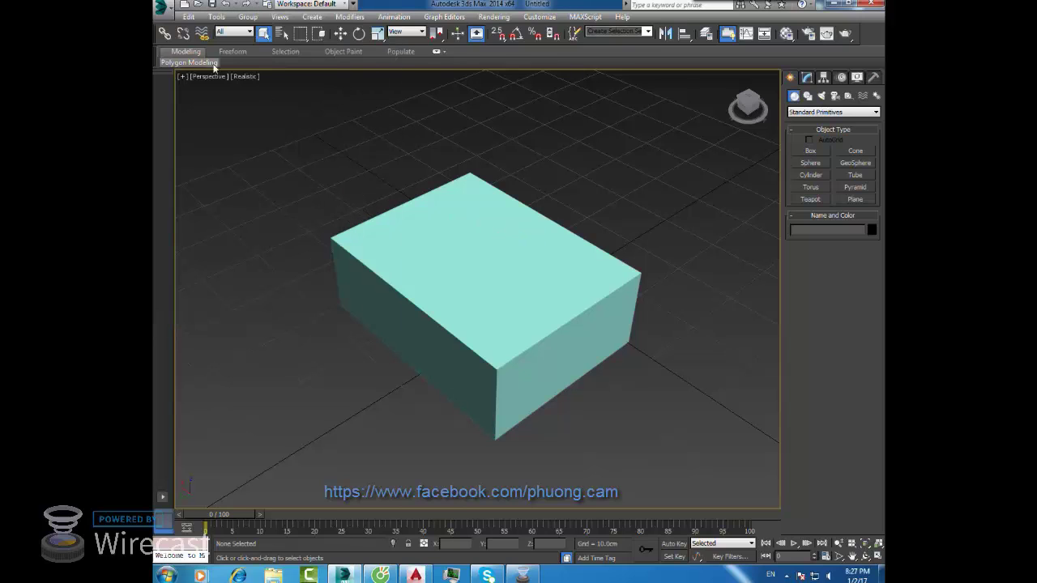
left_click(169, 12)
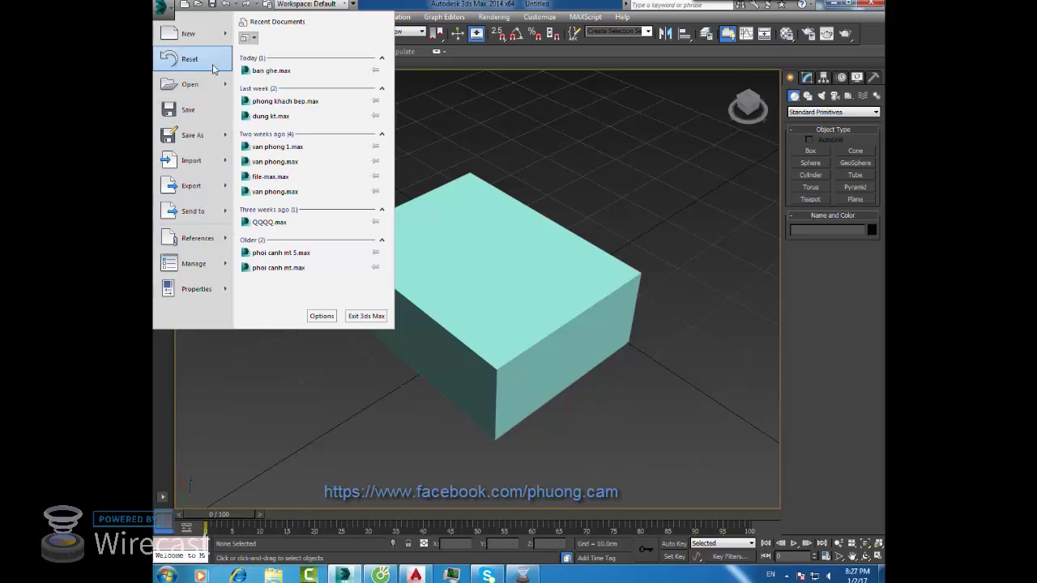
mouse_move(190, 84)
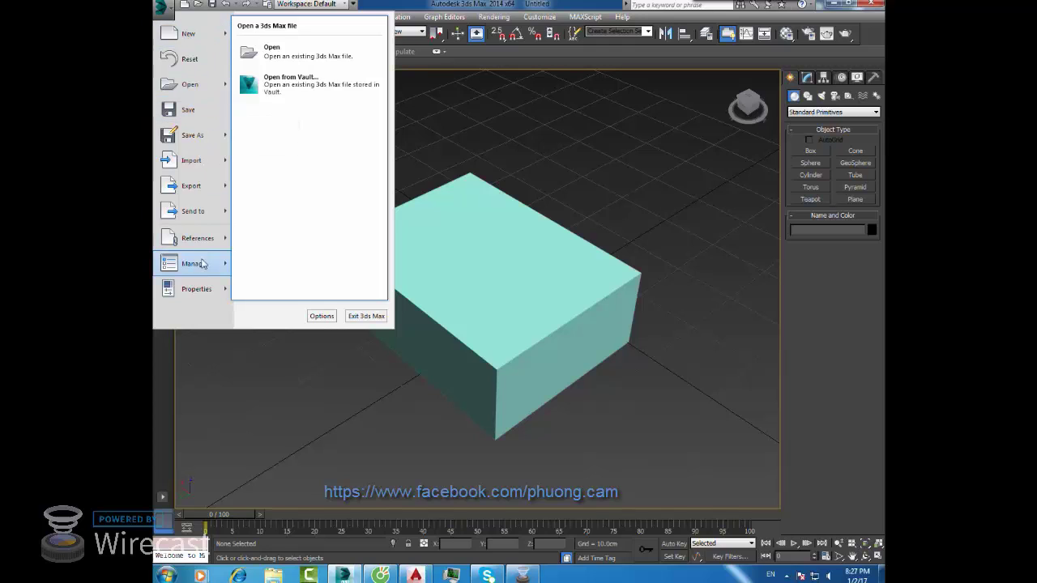
left_click(413, 121)
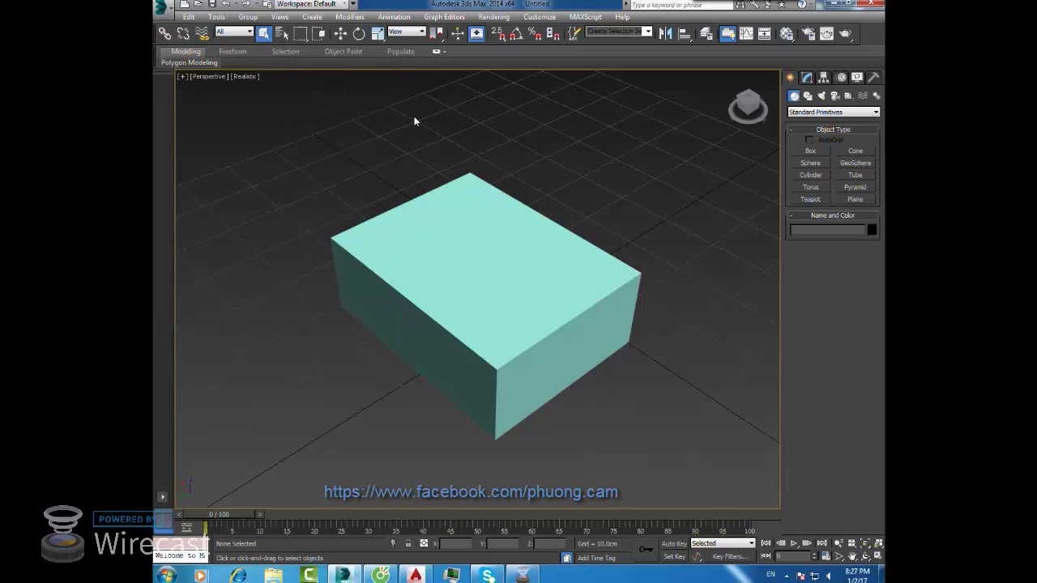
left_click(189, 17)
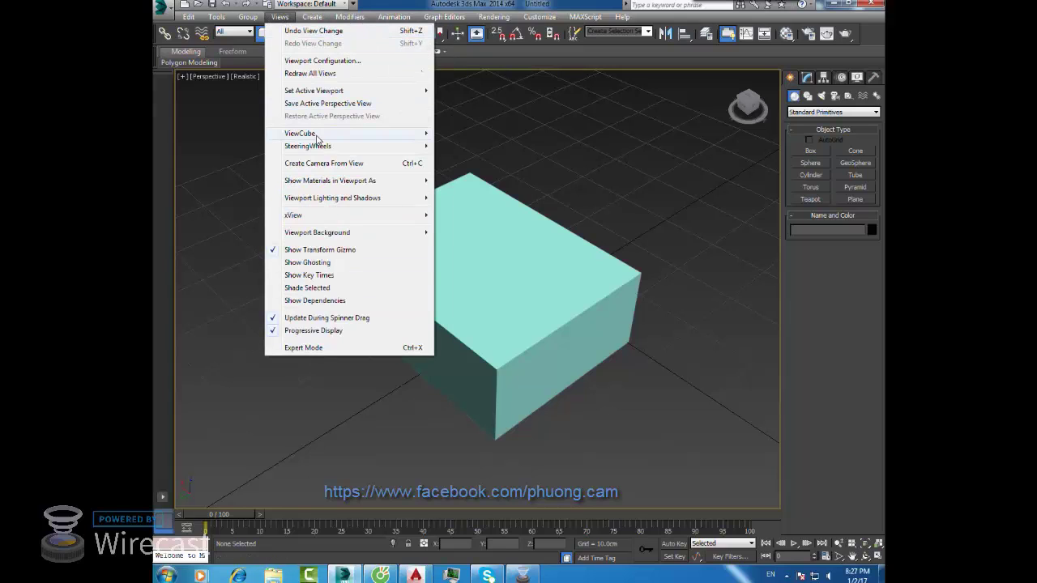
mouse_move(300, 133)
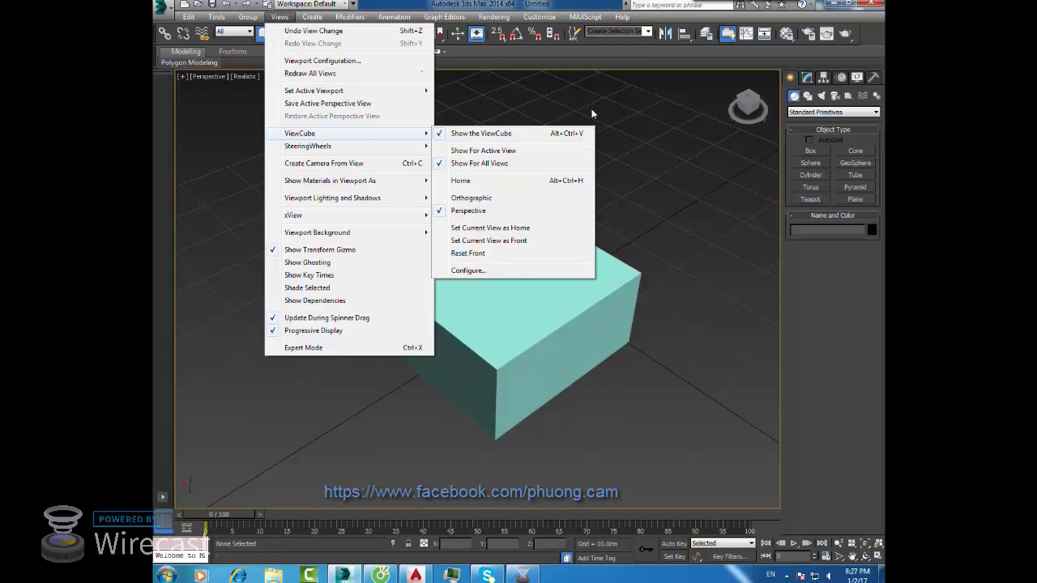
left_click(528, 114)
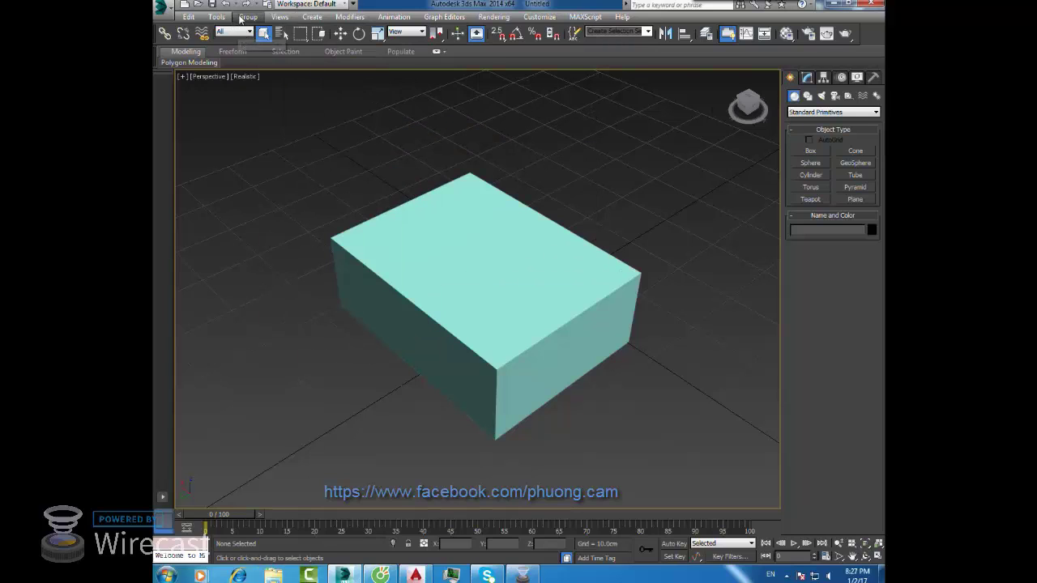
left_click(242, 18)
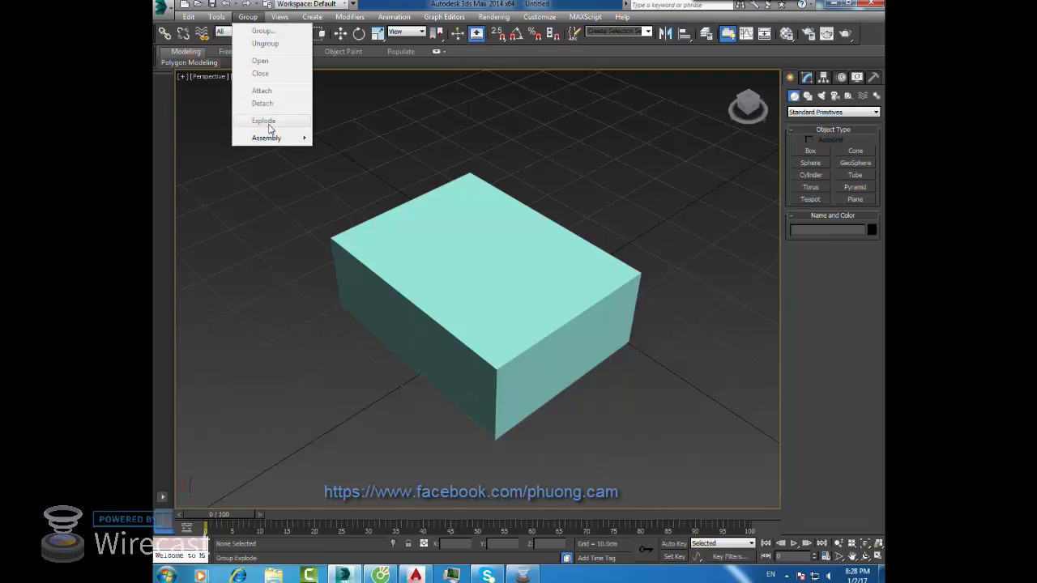
left_click(399, 150)
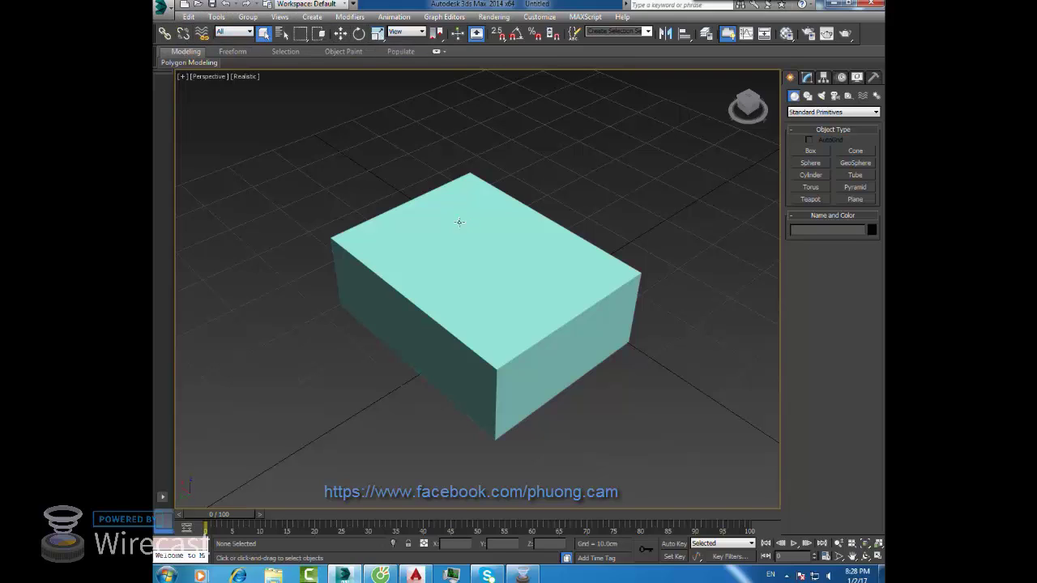
- Select and deselect the box with Select Object, then switch to Select and Move and back
left_click(263, 37)
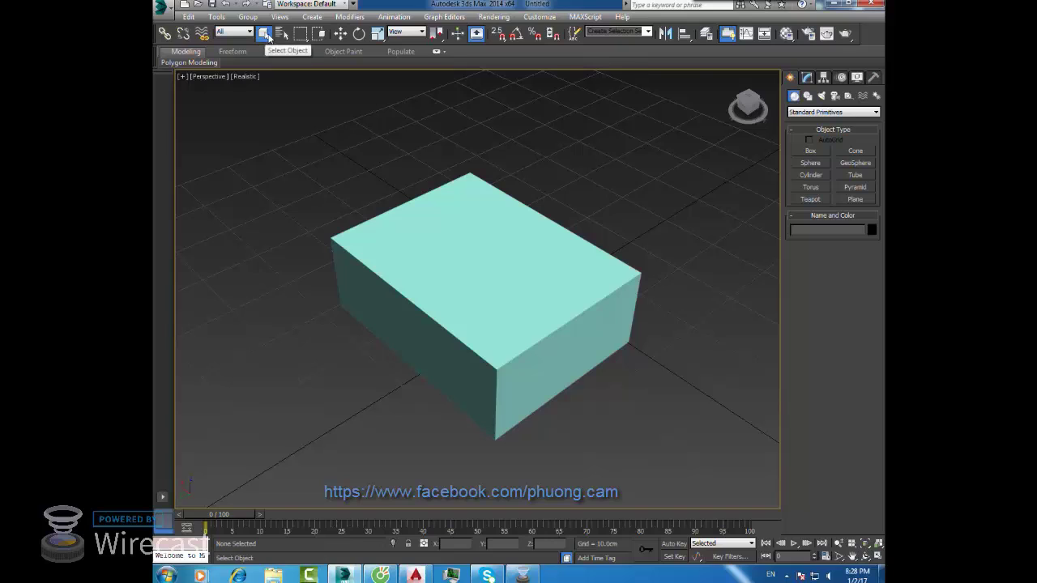
left_click(435, 205)
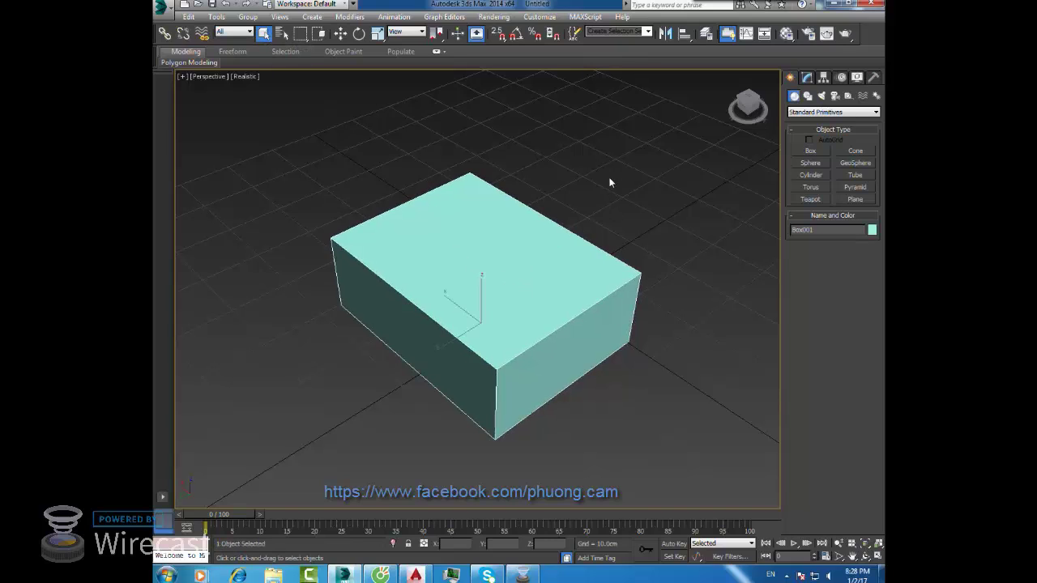
left_click(370, 168)
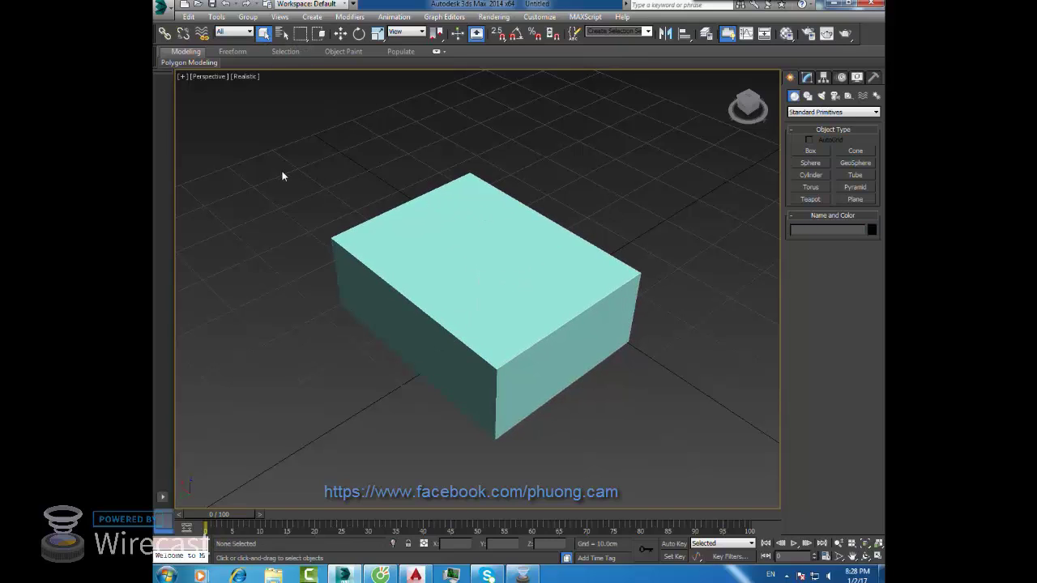
left_click(509, 202)
left_click(281, 82)
left_click(341, 34)
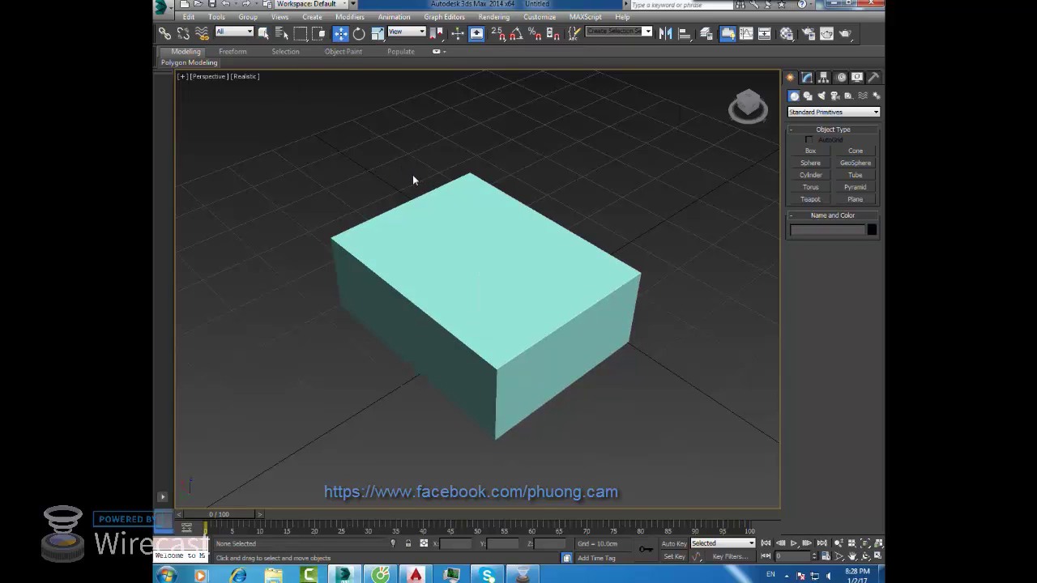
key("q")
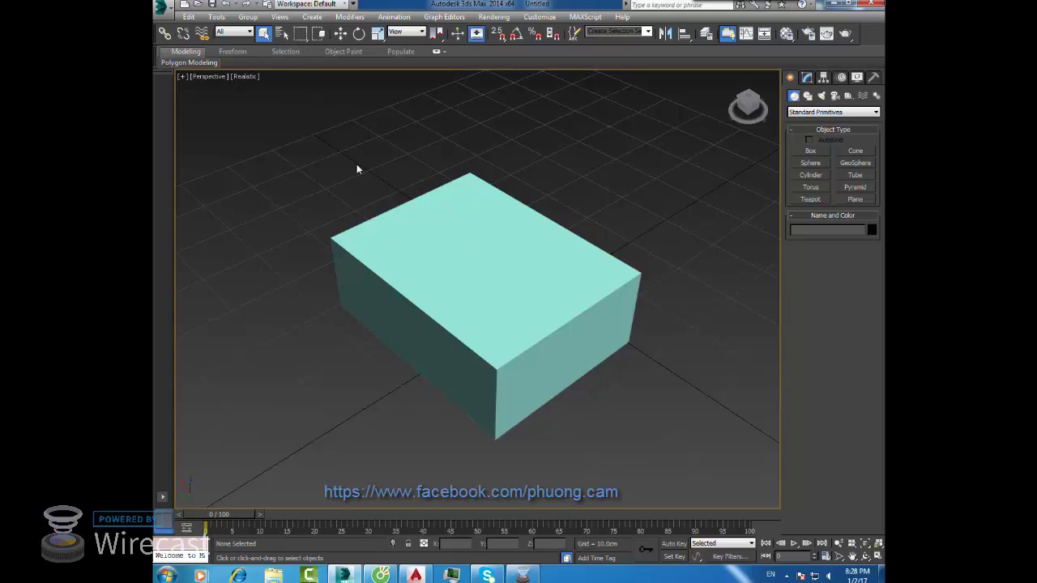
- Cycle the selection region shapes, circle-select the box, then settle on Fence Selection Region
left_click_drag(300, 33, 309, 130)
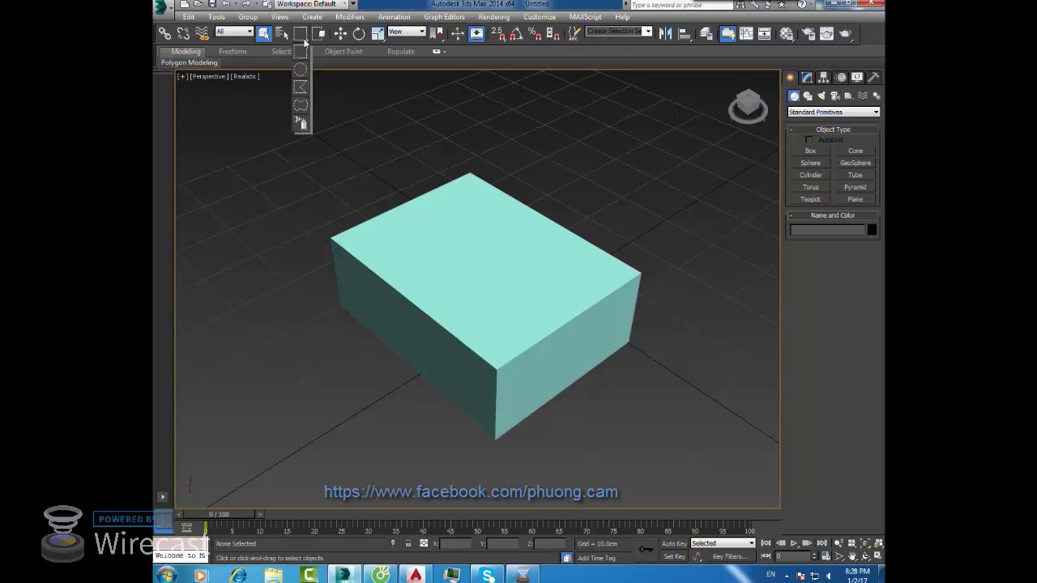
mouse_move(309, 52)
left_mouse_down()
mouse_move(300, 54)
mouse_move(312, 78)
left_mouse_up()
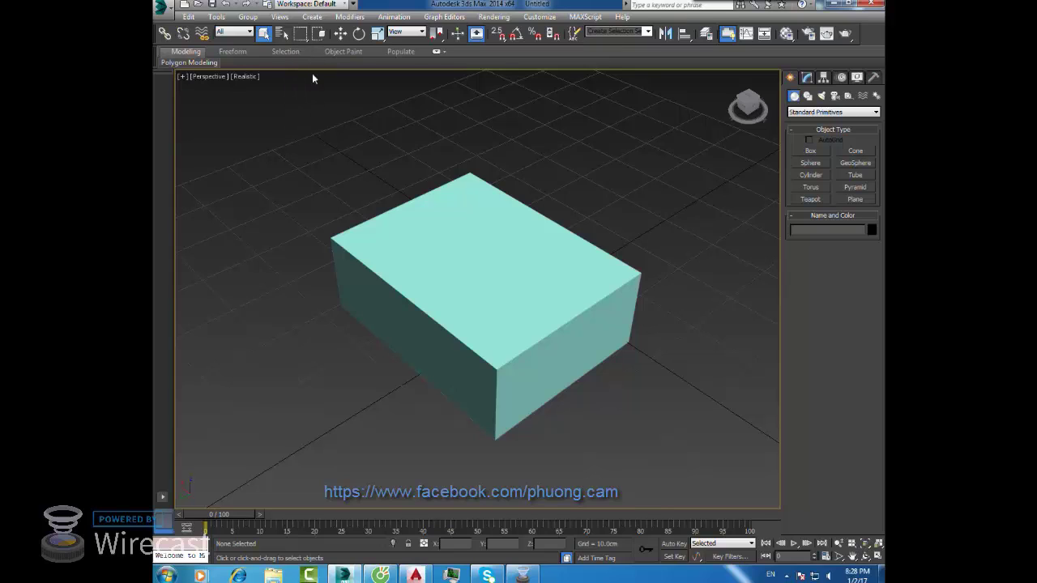
left_click_drag(301, 36, 322, 74)
key("q")
key("q")
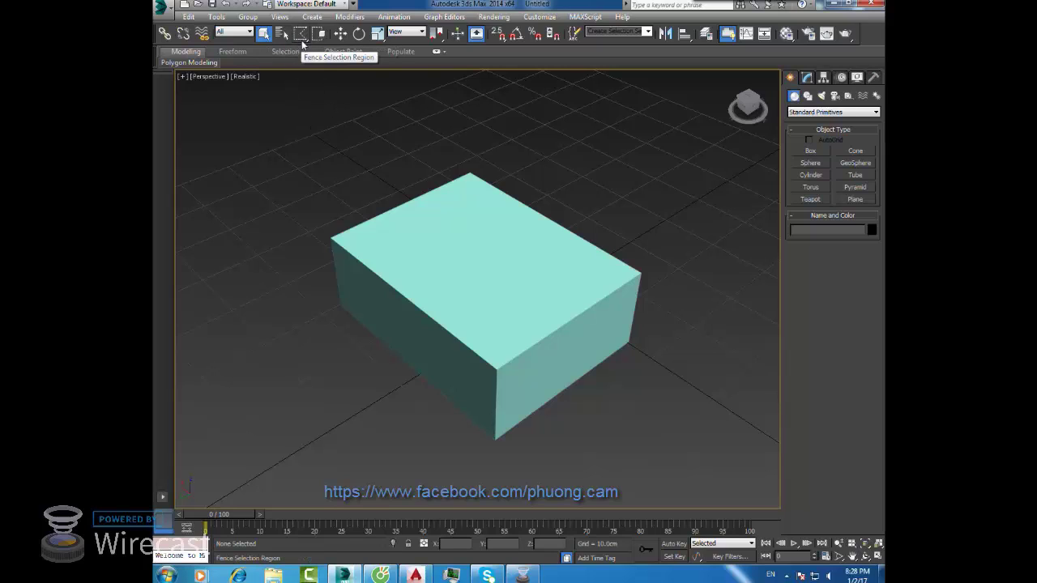
key("q")
key("q")
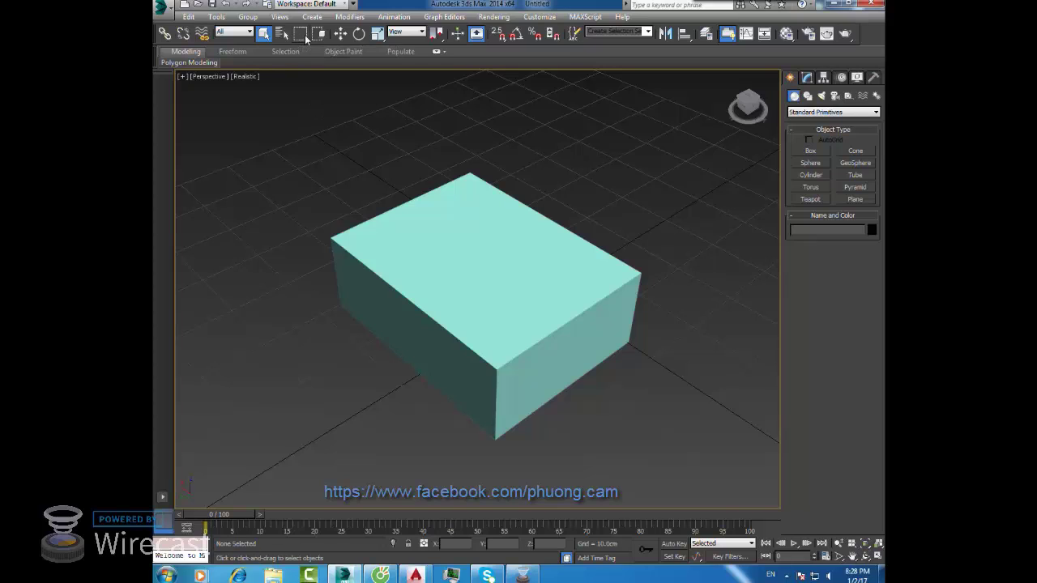
left_click_drag(302, 37, 300, 79)
left_click_drag(472, 288, 542, 126)
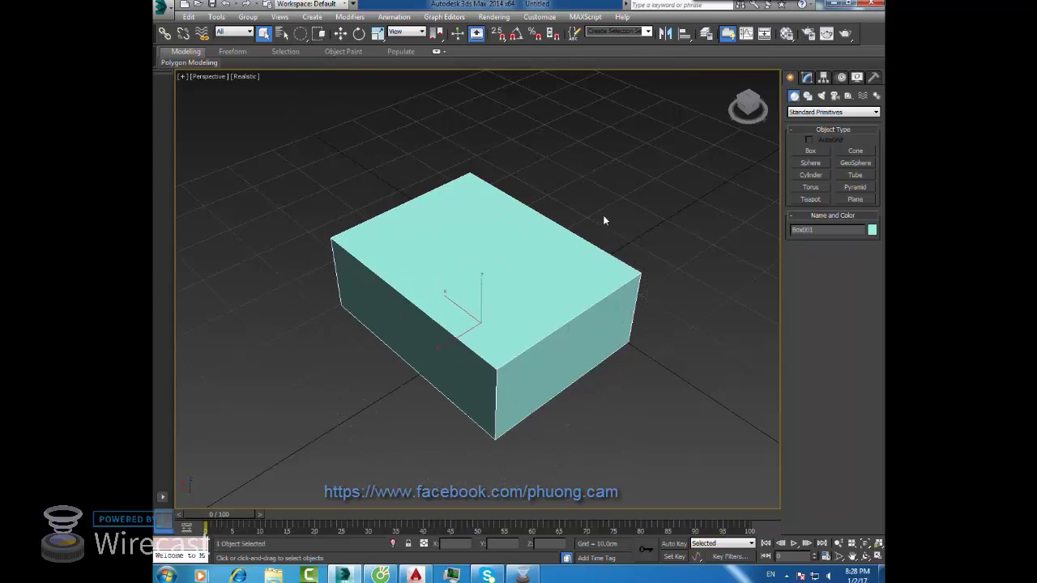
left_click_drag(634, 417, 572, 157)
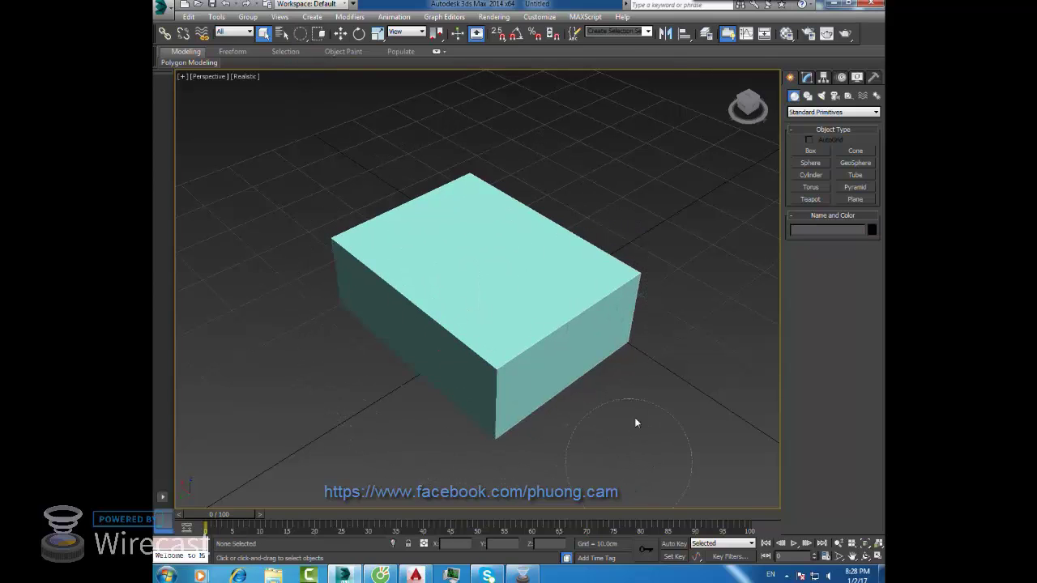
left_click(572, 157)
left_click_drag(300, 39, 301, 81)
left_click(260, 301)
left_click(434, 466)
left_click(579, 476)
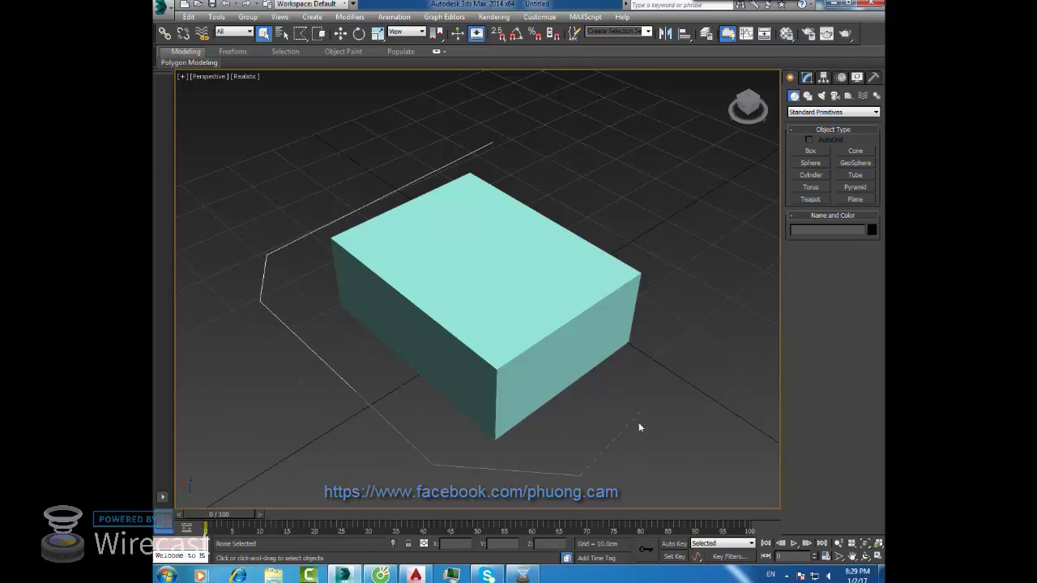
left_click(644, 413)
left_click(681, 311)
left_click(662, 229)
left_click(491, 139)
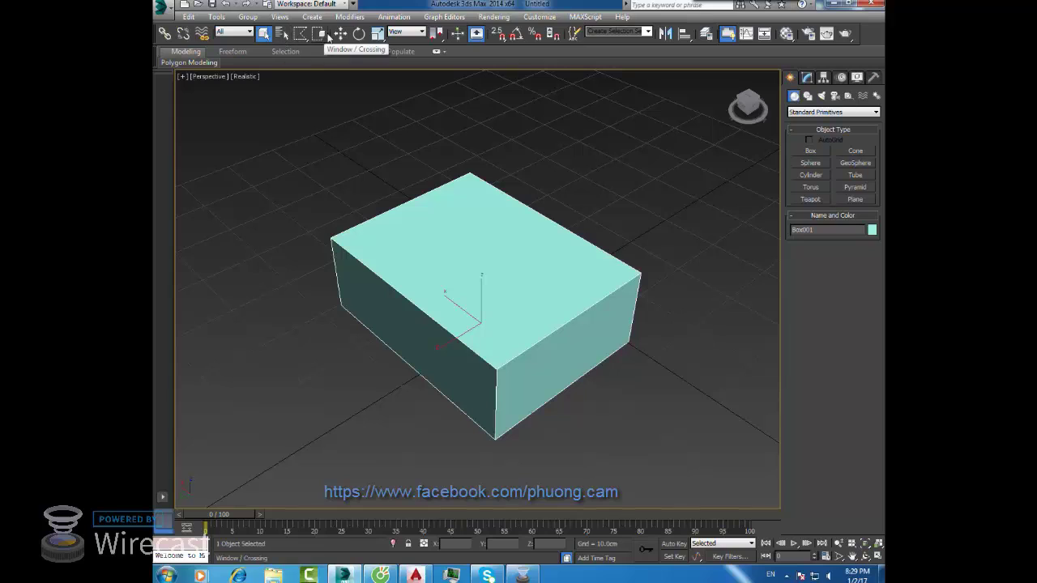
left_click_drag(300, 33, 301, 52)
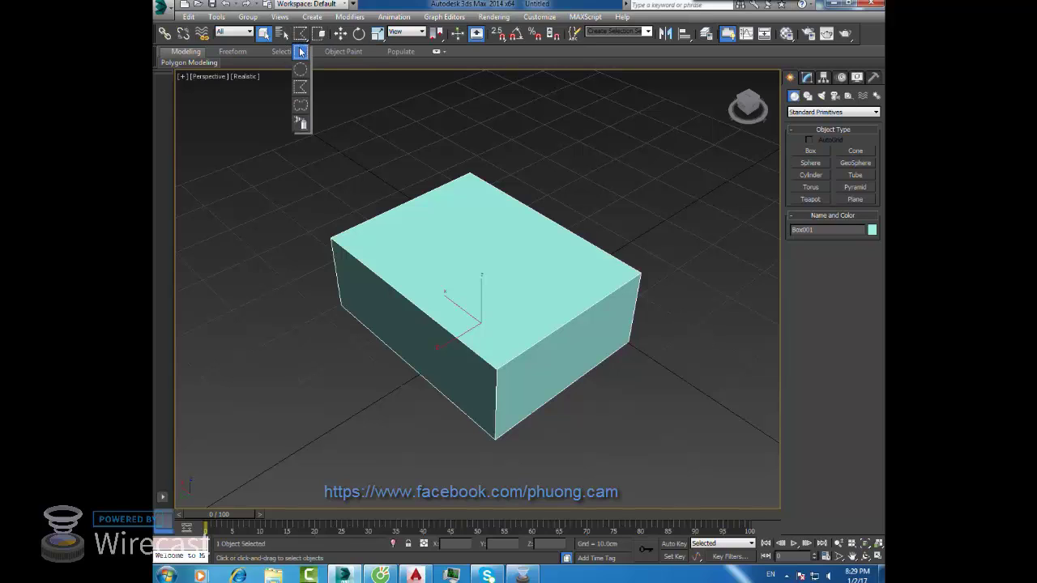
left_click_drag(434, 374, 291, 475)
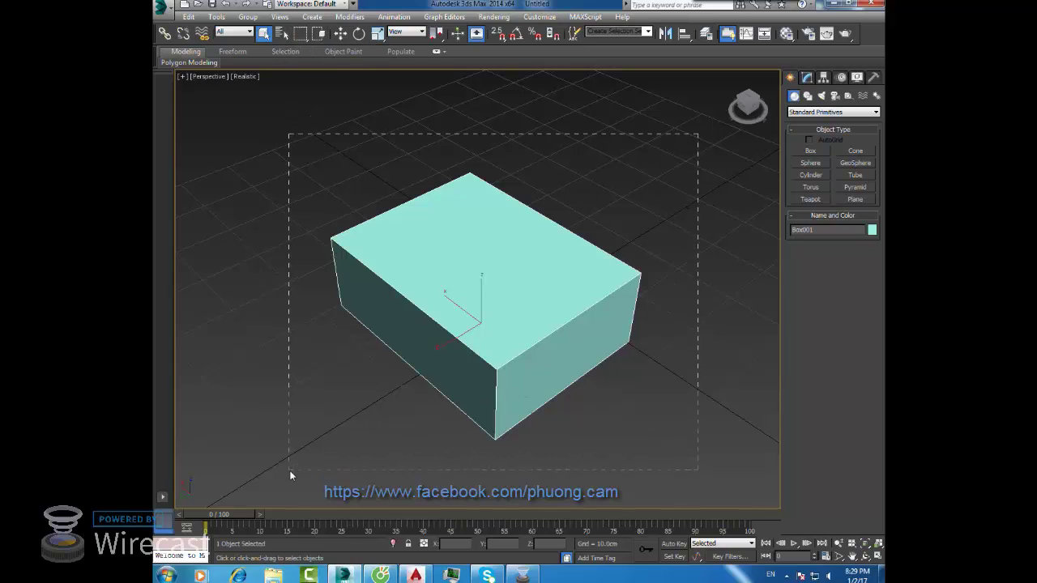
left_click(560, 207)
left_click(548, 324)
mouse_move(284, 162)
left_mouse_down()
mouse_move(670, 446)
mouse_move(670, 458)
left_mouse_up()
left_click(282, 151)
left_click_drag(273, 139, 575, 478)
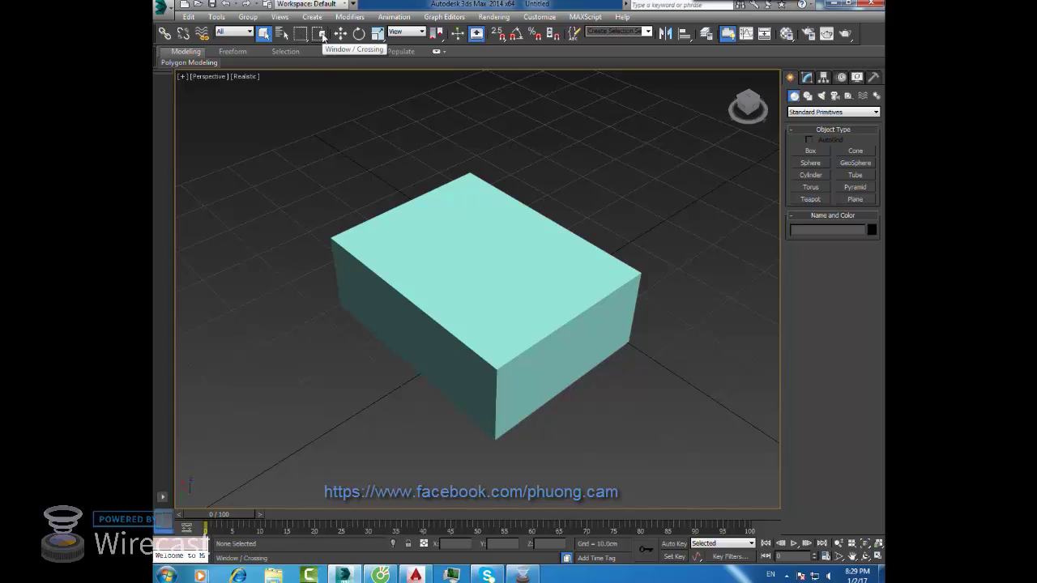
left_click(322, 36)
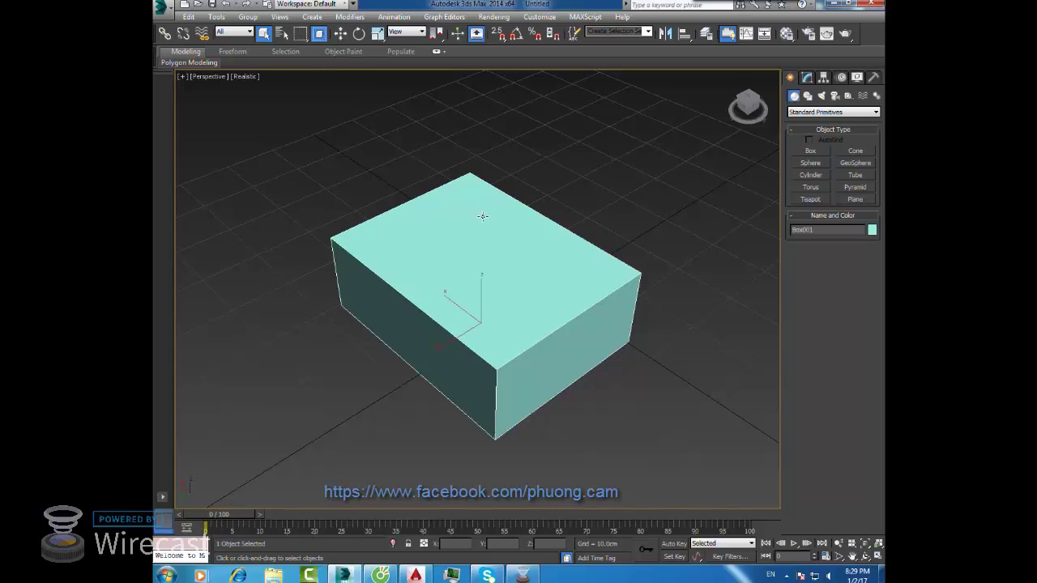
left_click(319, 35)
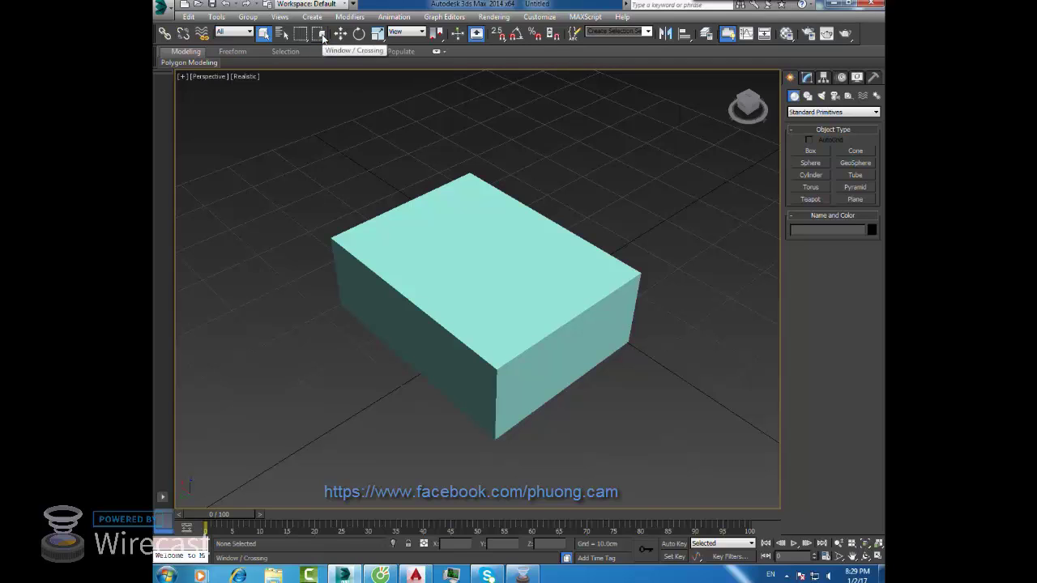
left_click(322, 34)
left_click_drag(284, 135, 613, 446)
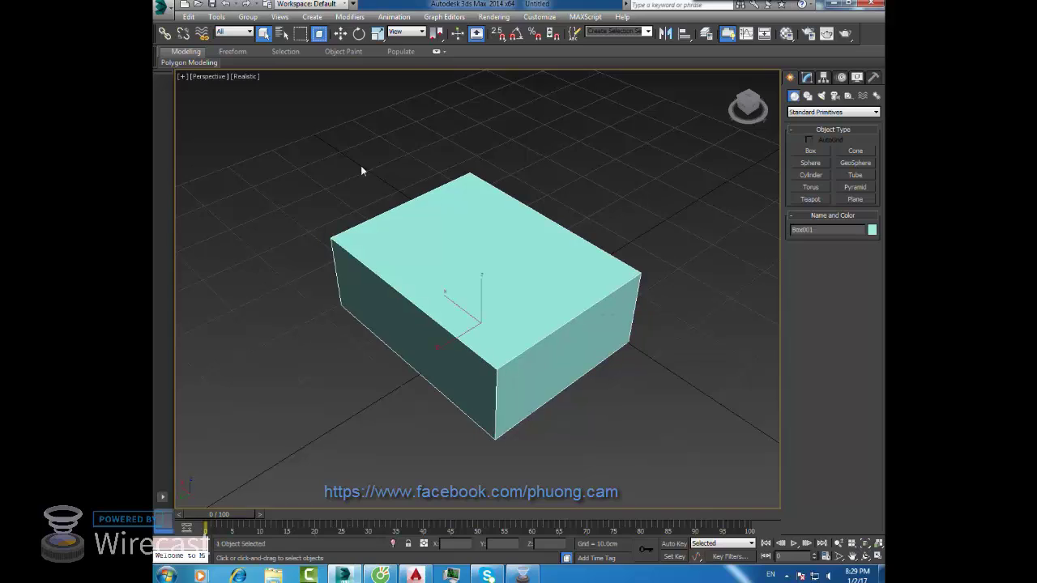
left_click(541, 294)
left_click(318, 34)
left_click(444, 130)
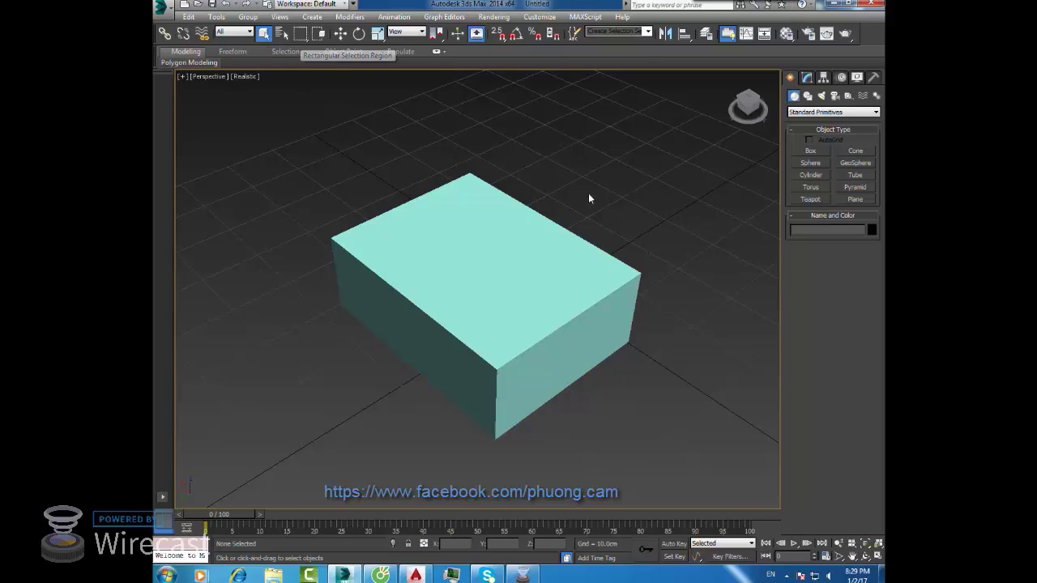
left_click(341, 34)
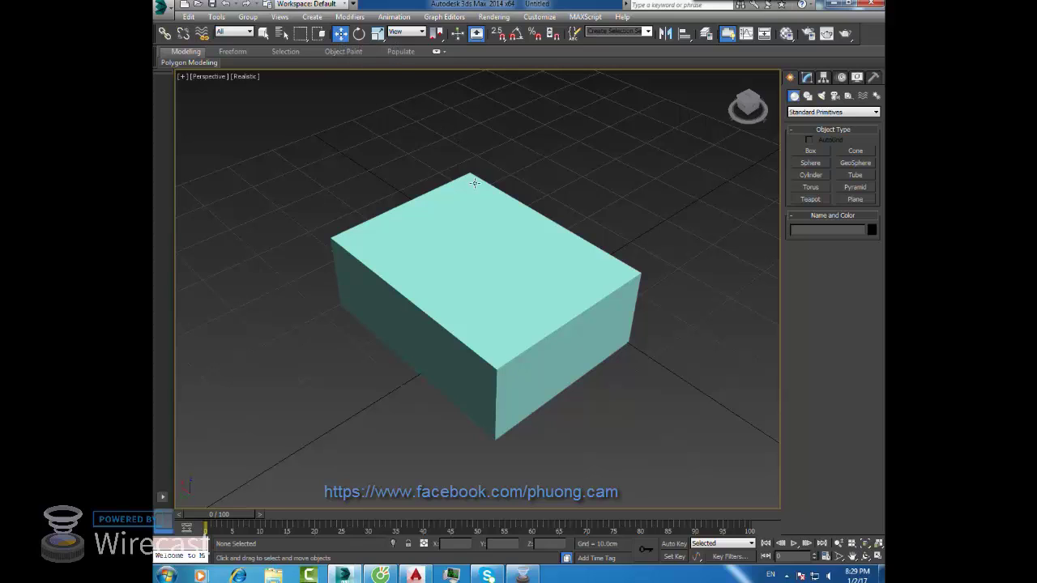
left_click(264, 33)
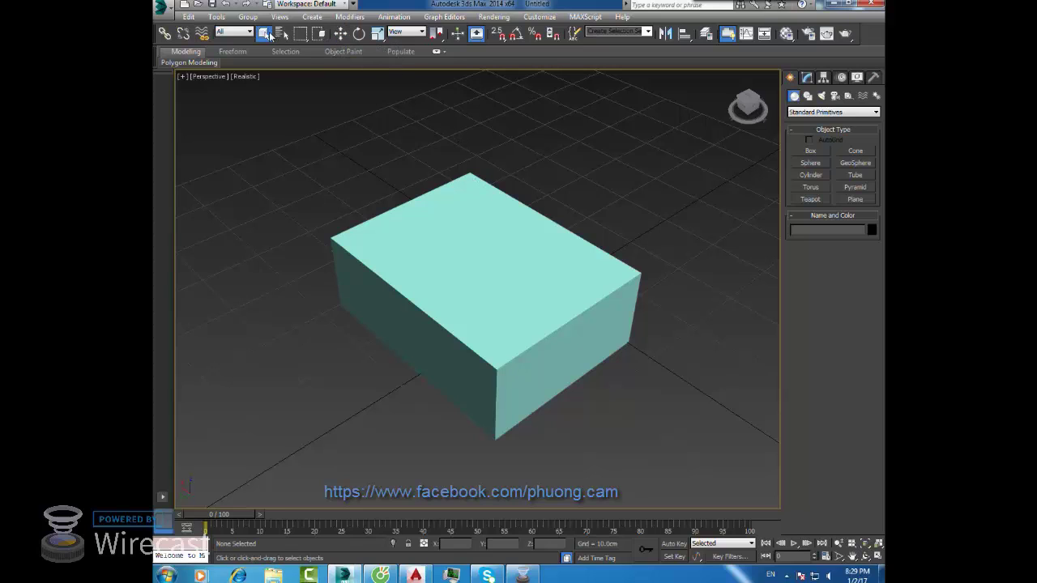
key("w")
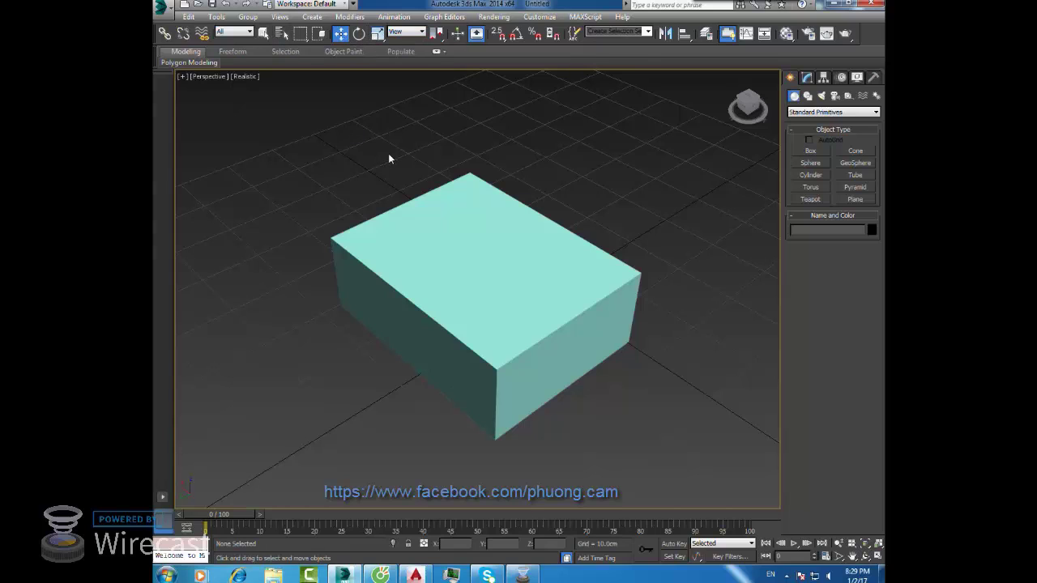
- Drag the light-blue Box001 along its X and Y axes to a new grid position
left_click(476, 247)
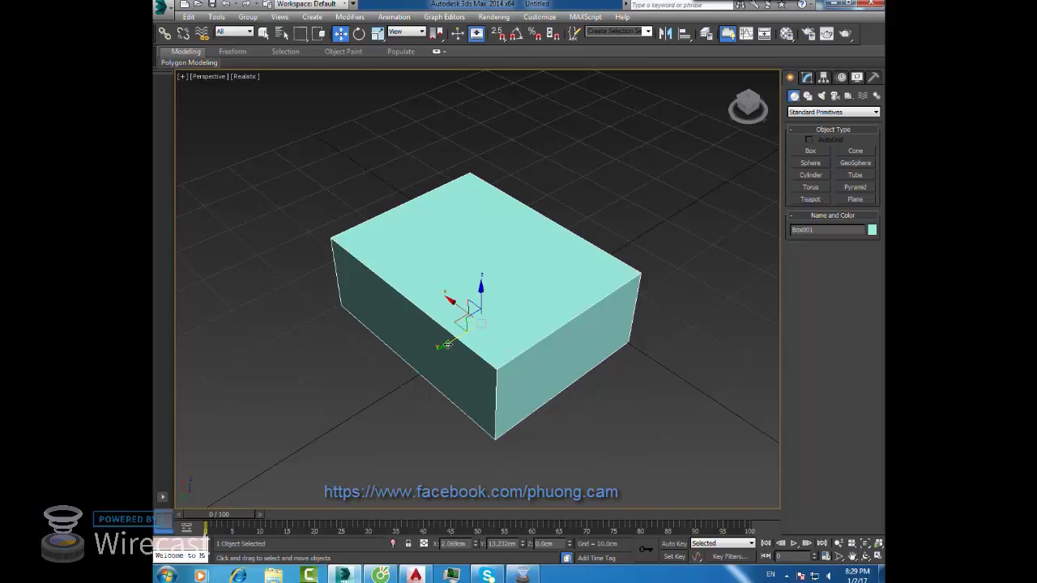
mouse_move(447, 344)
left_mouse_down()
mouse_move(458, 302)
mouse_move(430, 272)
mouse_move(467, 266)
mouse_move(448, 296)
mouse_move(494, 293)
mouse_move(506, 277)
left_mouse_up()
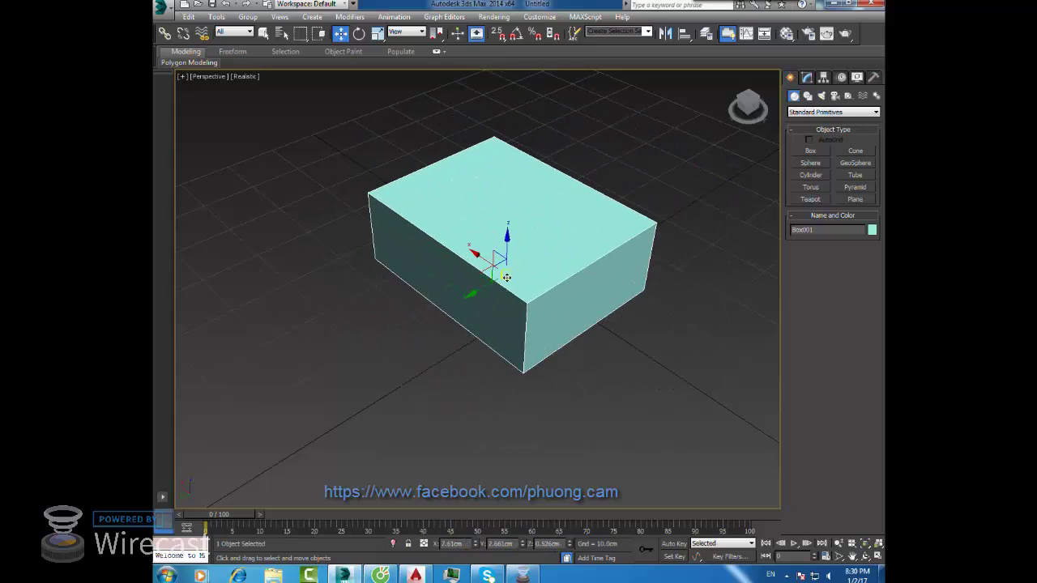
left_click(603, 367)
middle_click_drag(504, 292, 501, 280, "alt")
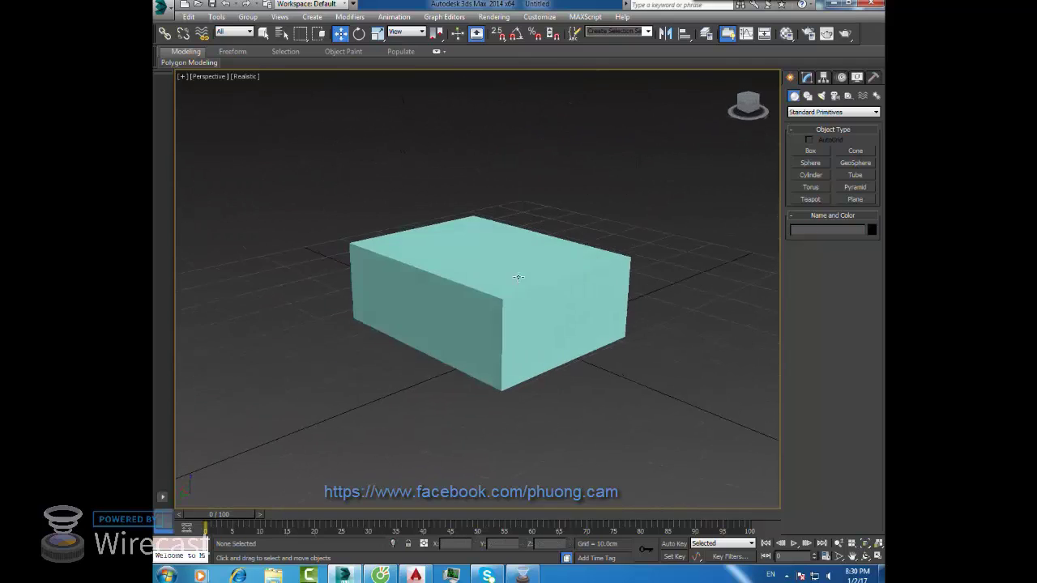
left_click(479, 271)
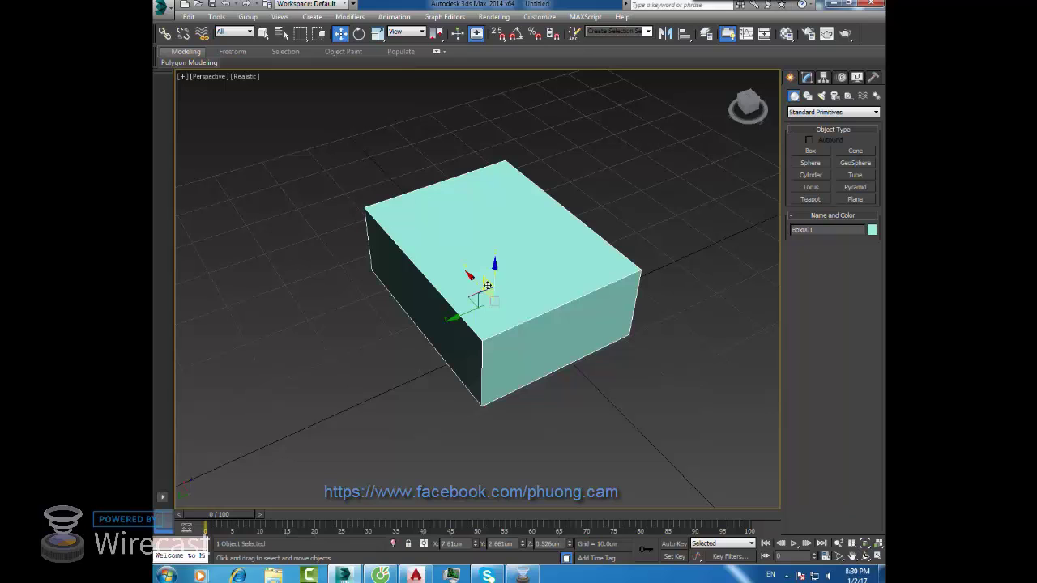
mouse_move(486, 285)
left_mouse_down()
mouse_move(489, 261)
mouse_move(485, 301)
mouse_move(499, 267)
left_mouse_up()
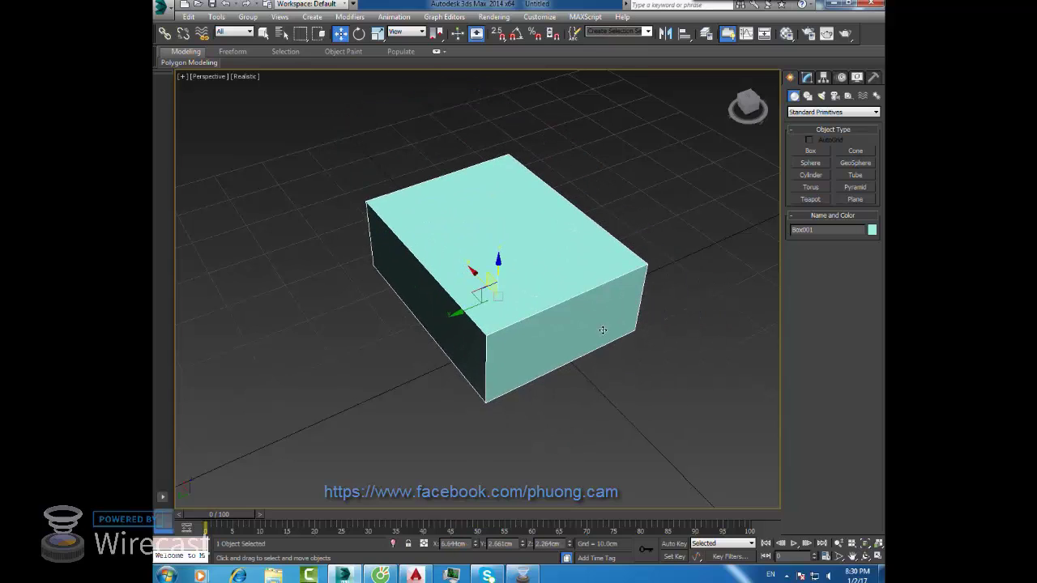
left_click(616, 393)
left_click(492, 287)
mouse_move(477, 277)
left_mouse_down()
mouse_move(403, 203)
mouse_move(498, 300)
mouse_move(467, 335)
mouse_move(521, 290)
mouse_move(491, 320)
left_mouse_up()
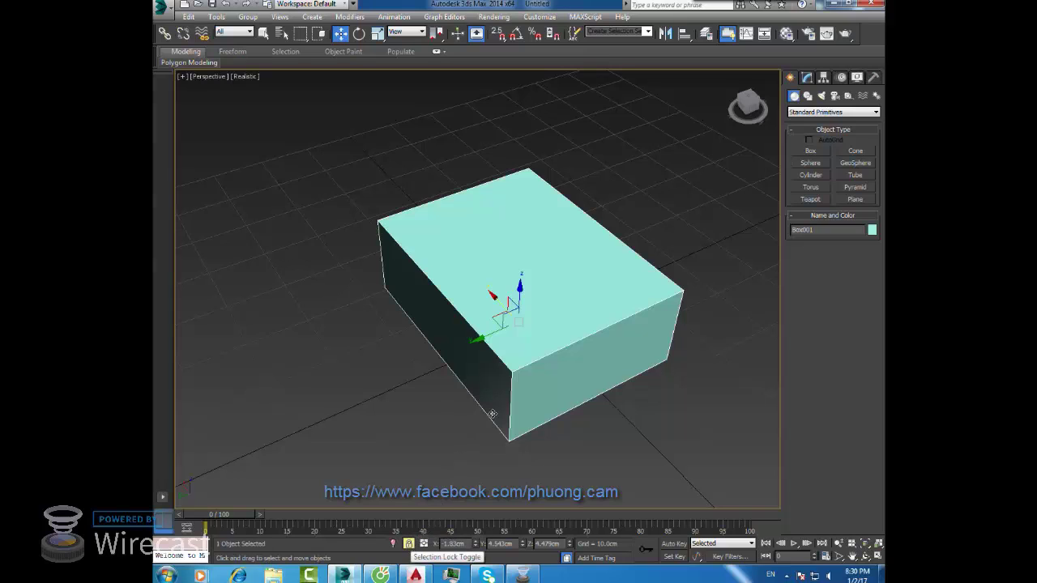
mouse_move(418, 419)
left_mouse_down()
mouse_move(393, 369)
mouse_move(365, 345)
mouse_move(653, 315)
mouse_move(572, 371)
left_mouse_up()
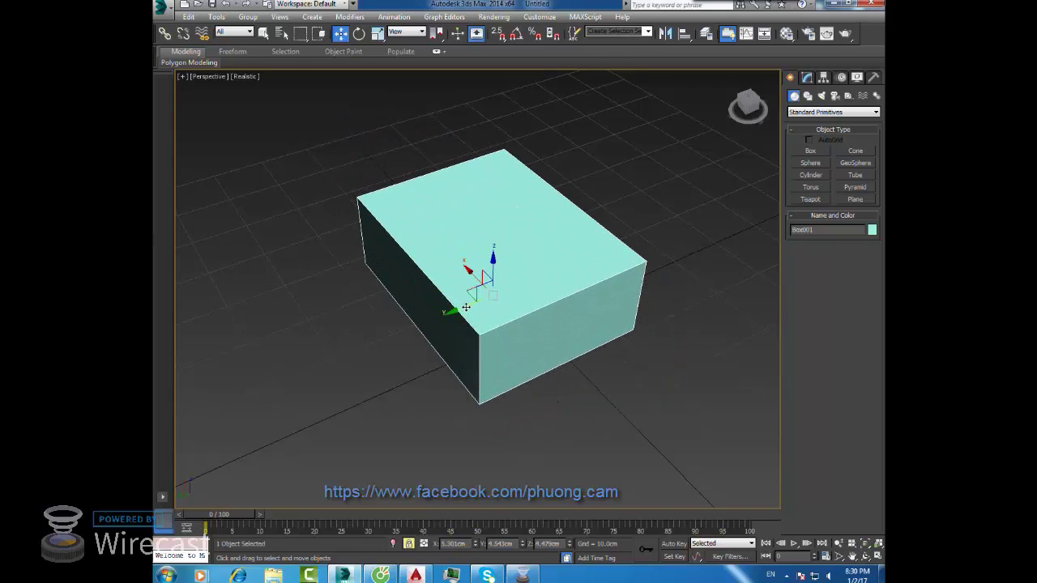
mouse_move(442, 363)
left_mouse_down()
mouse_move(565, 410)
mouse_move(546, 425)
mouse_move(475, 435)
mouse_move(615, 382)
mouse_move(537, 395)
mouse_move(481, 430)
left_mouse_up()
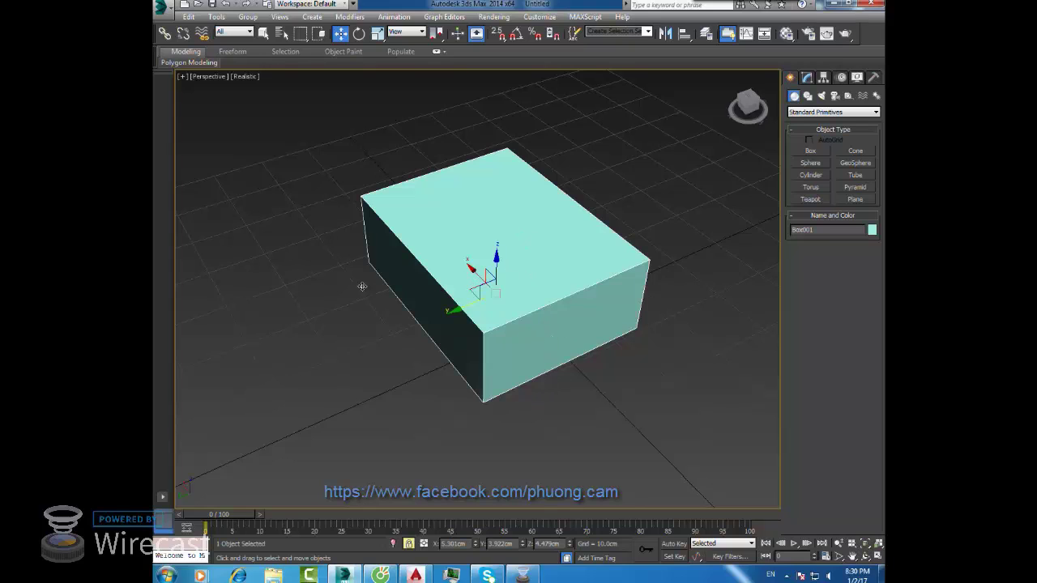
- Draw a red box in front of Box001 and a pale-blue box to its left, setting each height
left_click(818, 151)
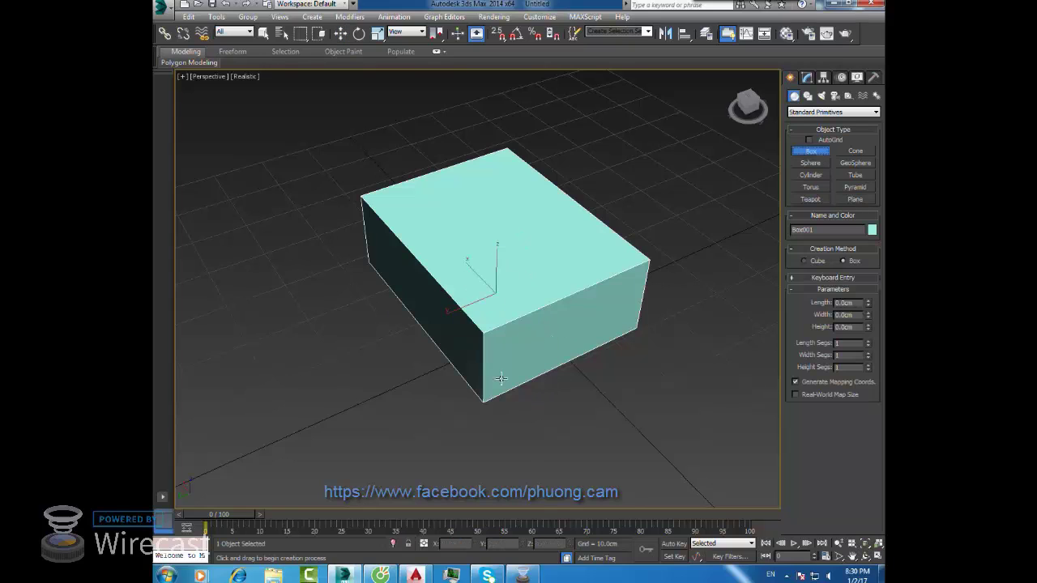
left_click_drag(521, 458, 640, 427)
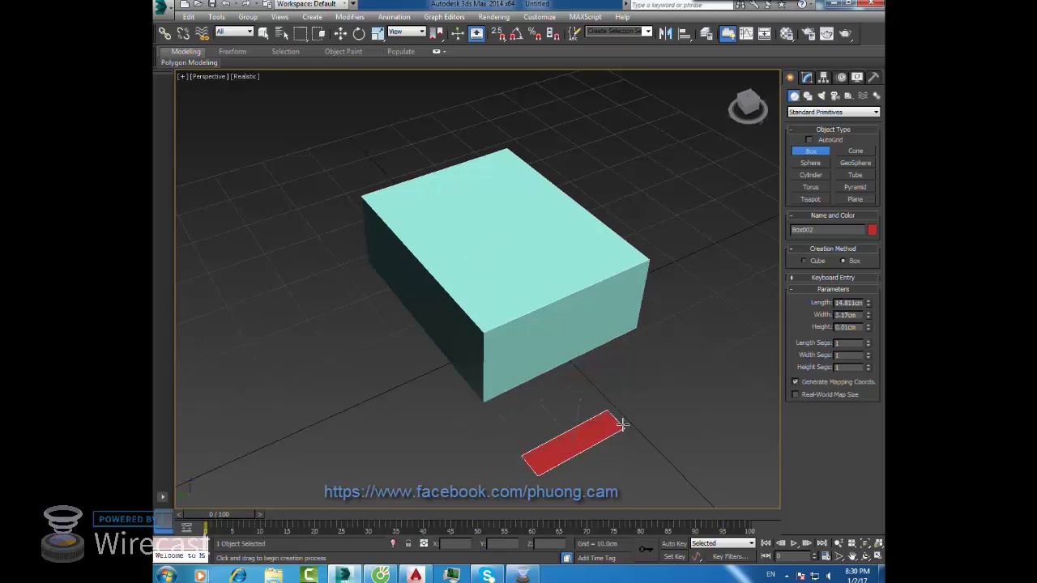
left_click(653, 376)
left_click_drag(403, 416, 280, 380)
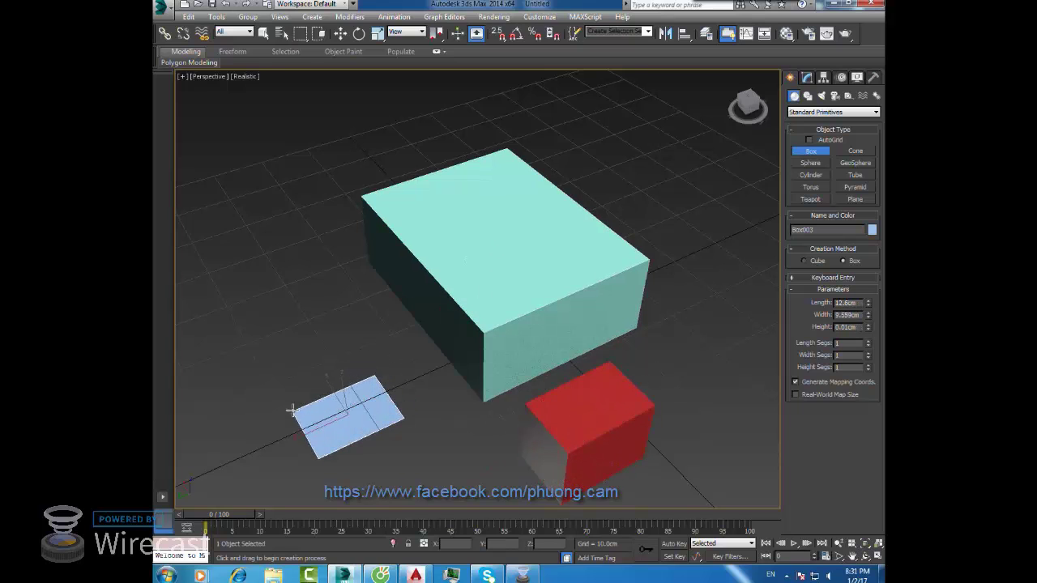
left_click(284, 315)
- Switch to Select and Move and select the large light-blue Box001
key("w")
left_click(457, 424)
middle_click_drag(457, 423, 452, 410)
left_click(487, 308)
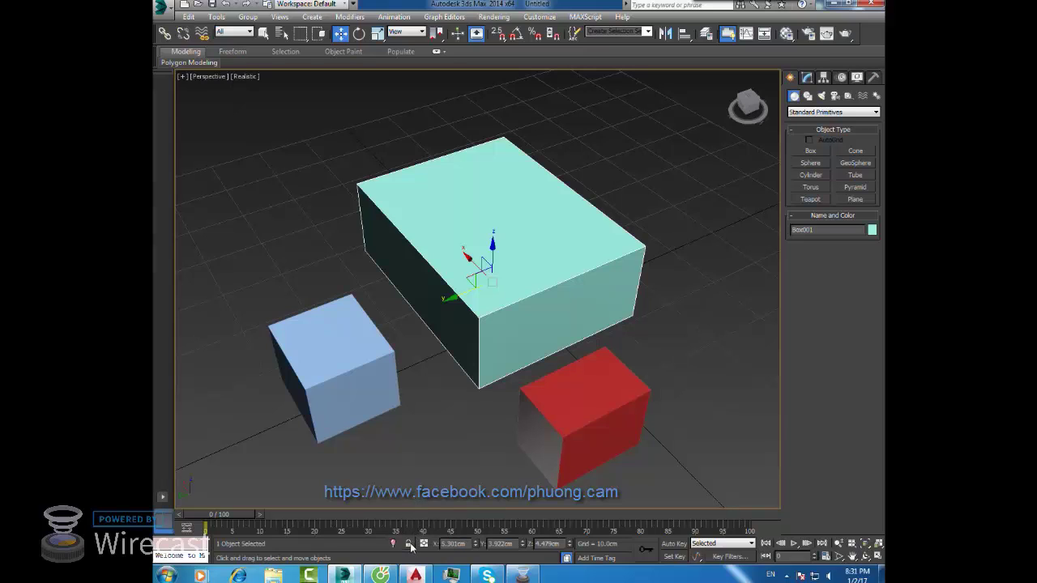
- With the selection locked, nudge the big box back and forth along its Y axis
key("space")
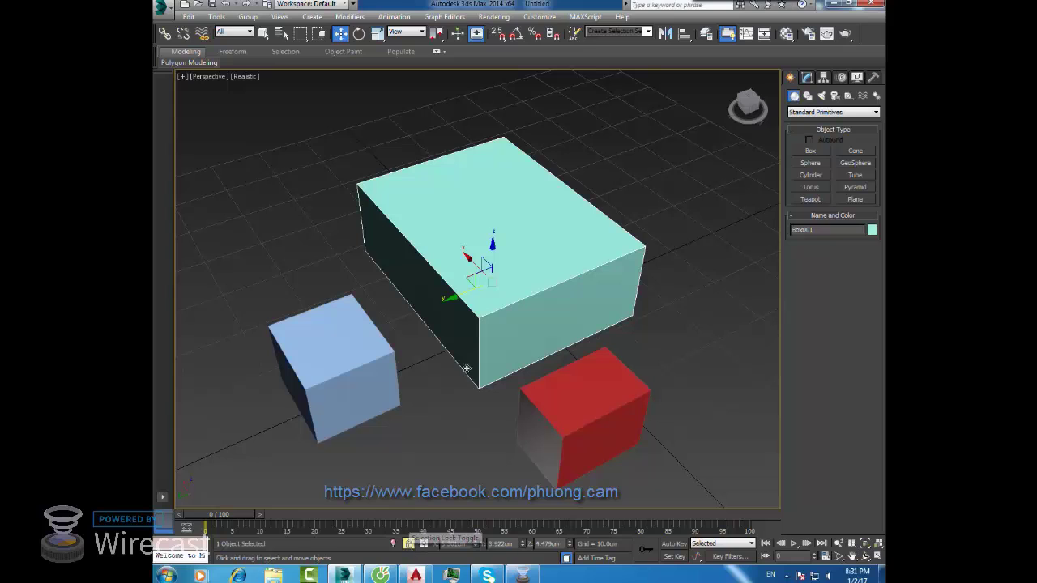
left_click_drag(459, 297, 443, 301)
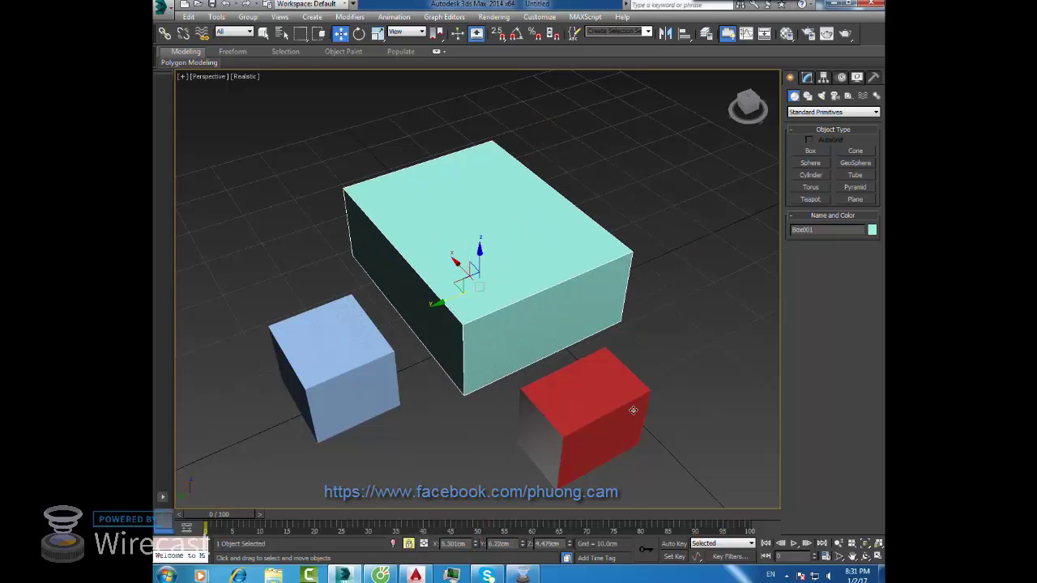
left_click_drag(292, 366, 467, 385)
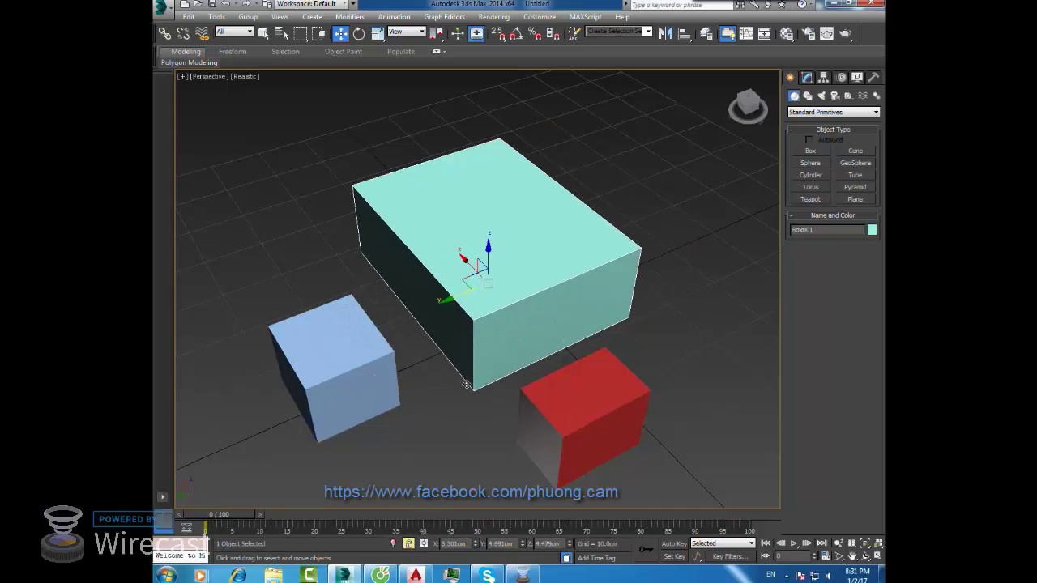
left_click_drag(458, 297, 478, 293)
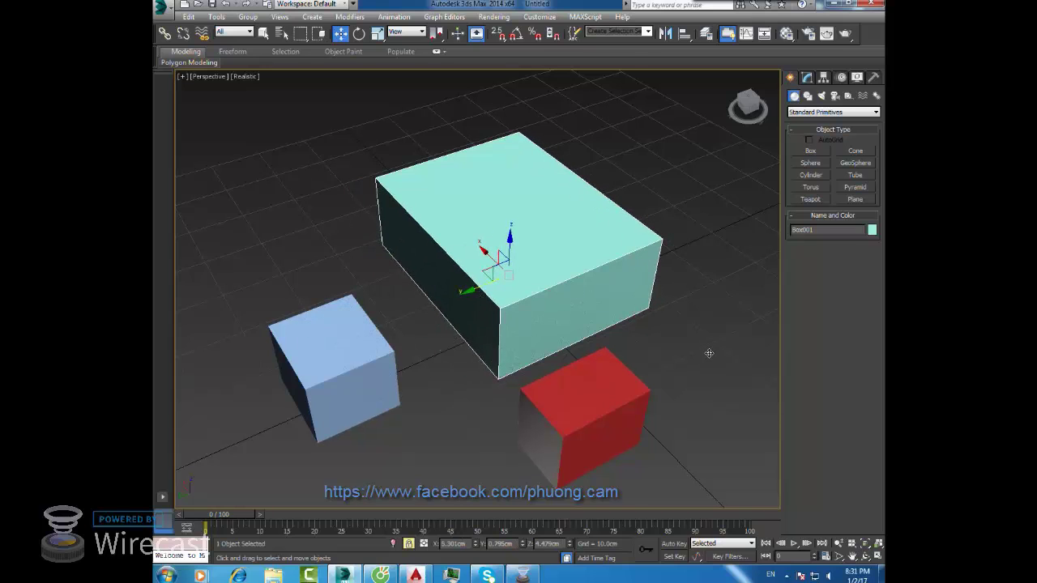
key("space")
- Zoom and pan to frame all three boxes, selecting and deselecting the cyan box
left_click(683, 339)
middle_click_drag(683, 340, 534, 283)
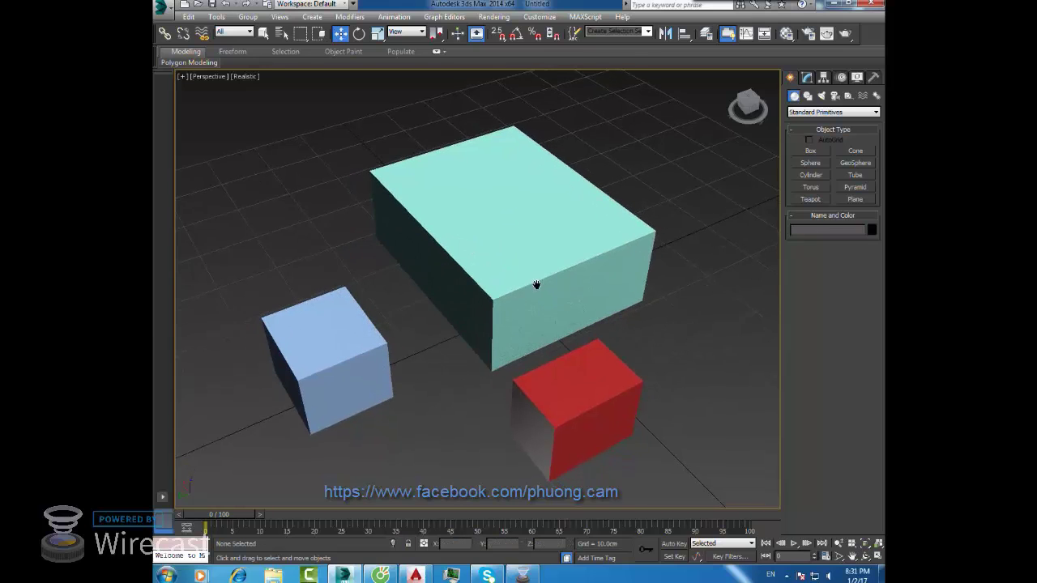
scroll(527, 293, "up", 5)
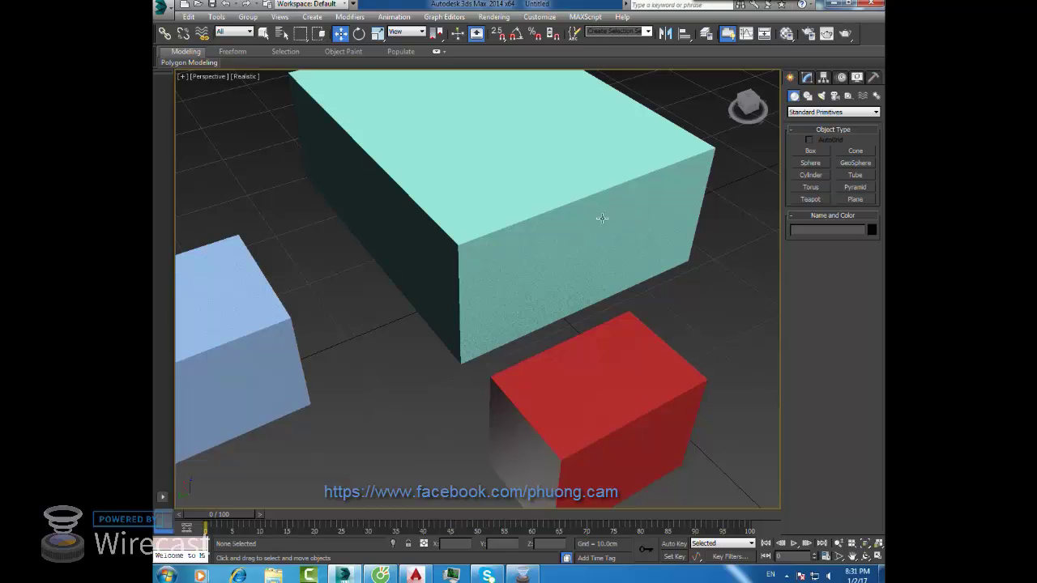
scroll(540, 308, "down", 4)
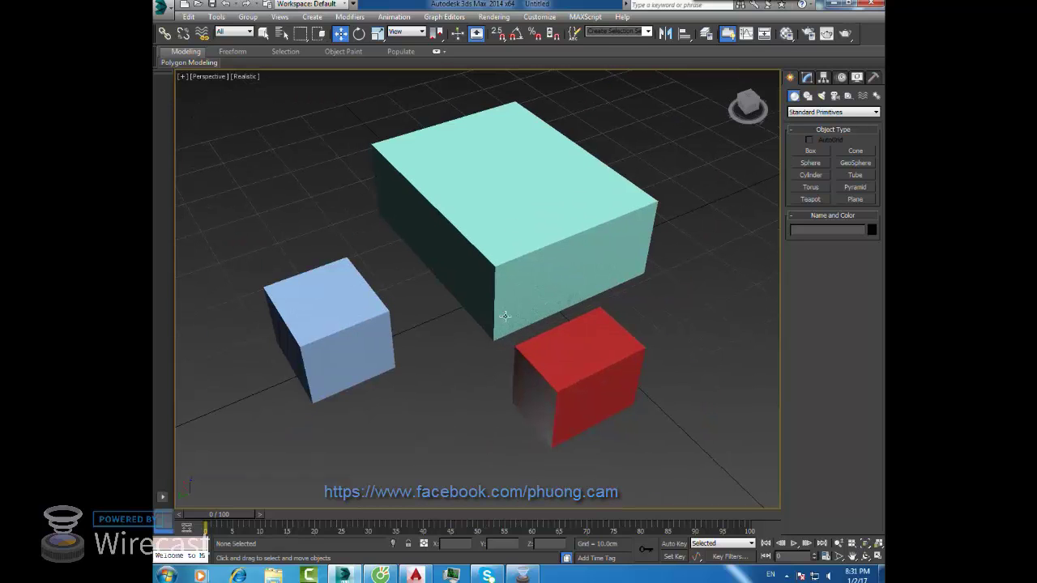
mouse_move(528, 308)
middle_mouse_down()
mouse_move(671, 335)
mouse_move(626, 347)
middle_mouse_up()
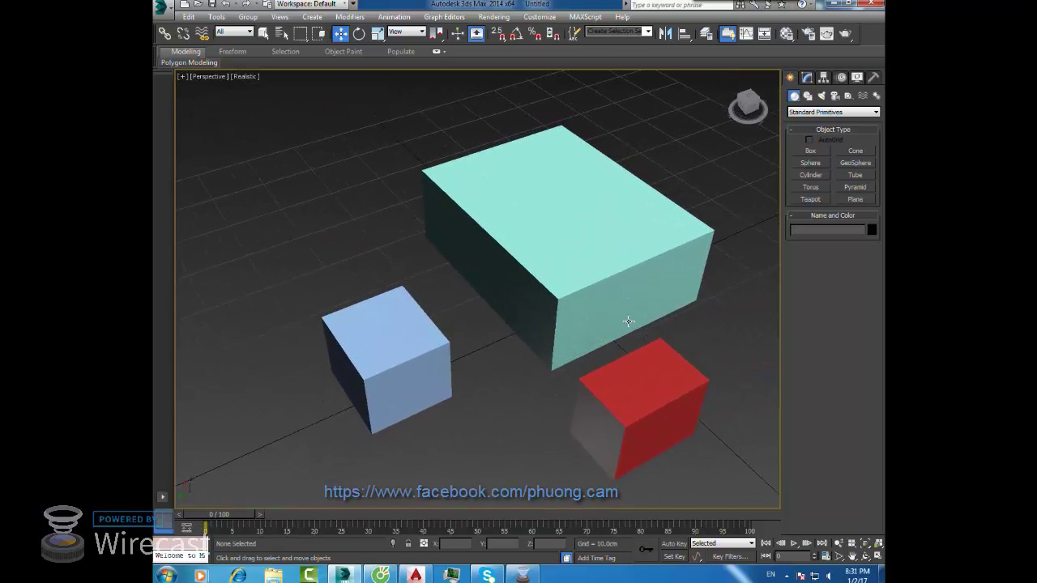
left_click(628, 321)
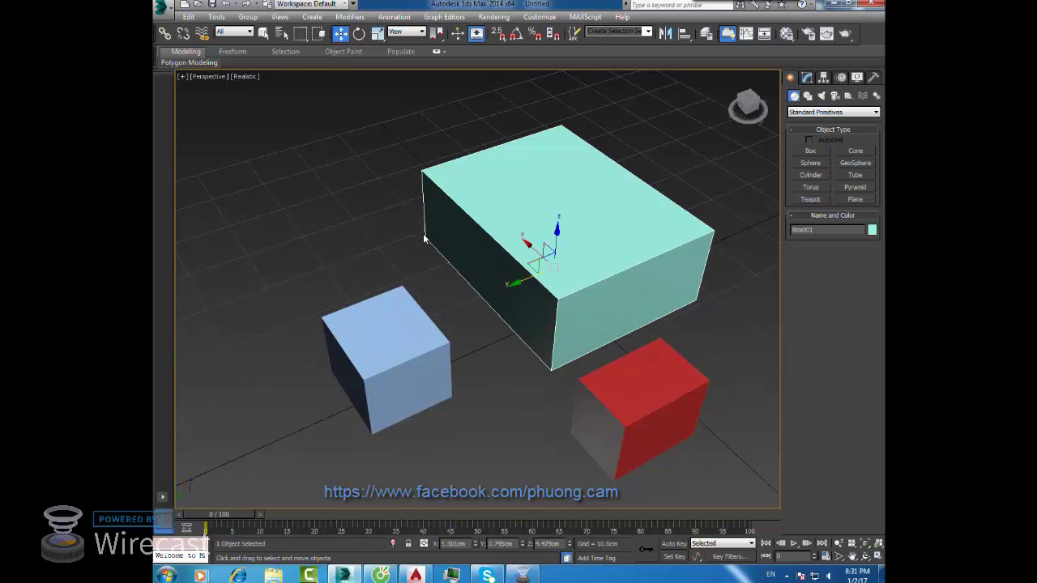
left_click(352, 218)
left_click(607, 303)
left_click(494, 346)
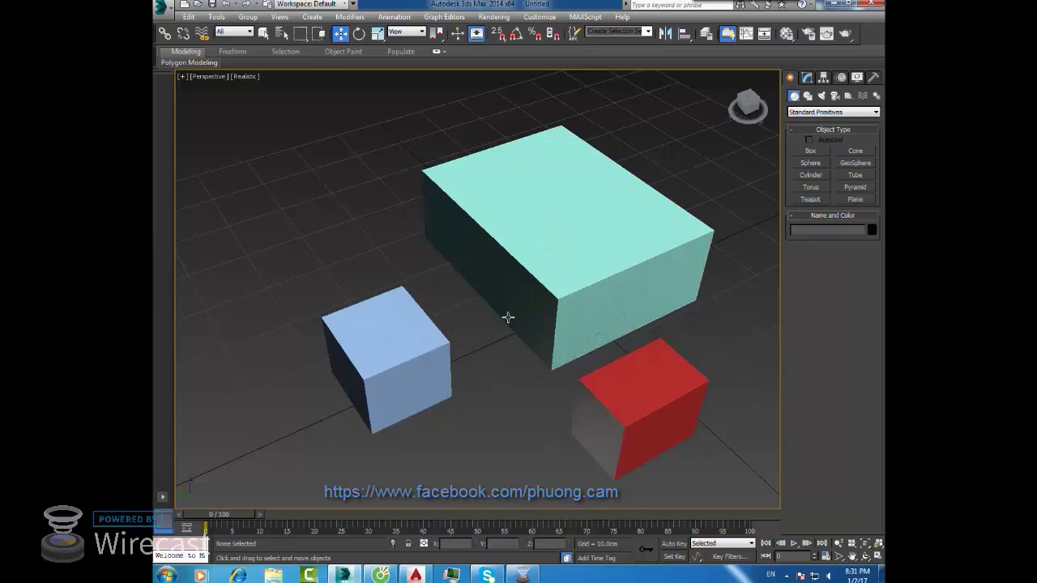
left_click(508, 317)
left_click(271, 143)
- Select the cyan box and bring up the Perspective viewport's display-style menu
mouse_move(467, 243)
middle_mouse_down()
mouse_move(575, 278)
mouse_move(569, 371)
middle_mouse_up()
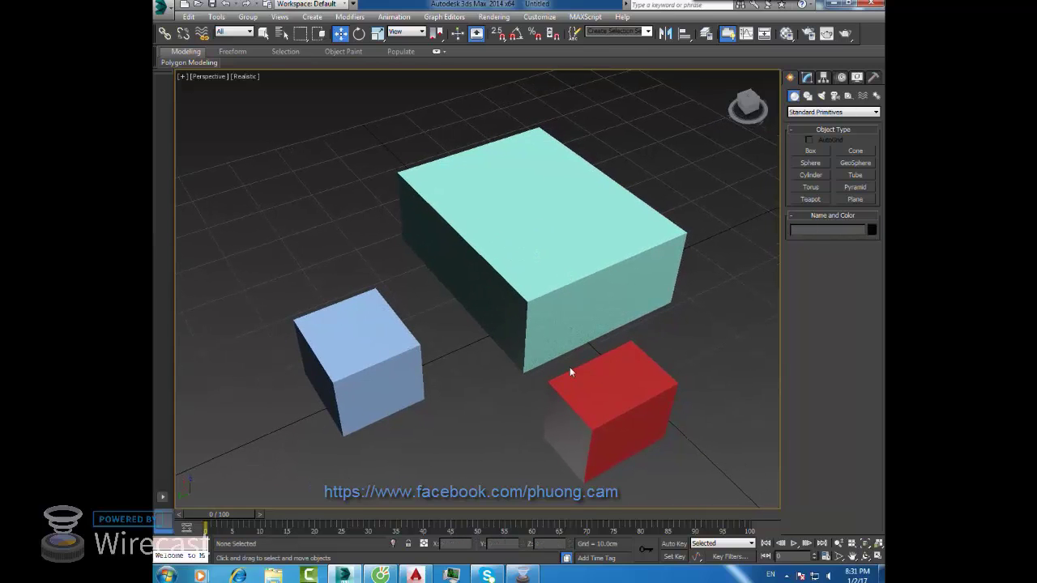
left_click(578, 327)
middle_click_drag(371, 144, 342, 152)
left_click(245, 77)
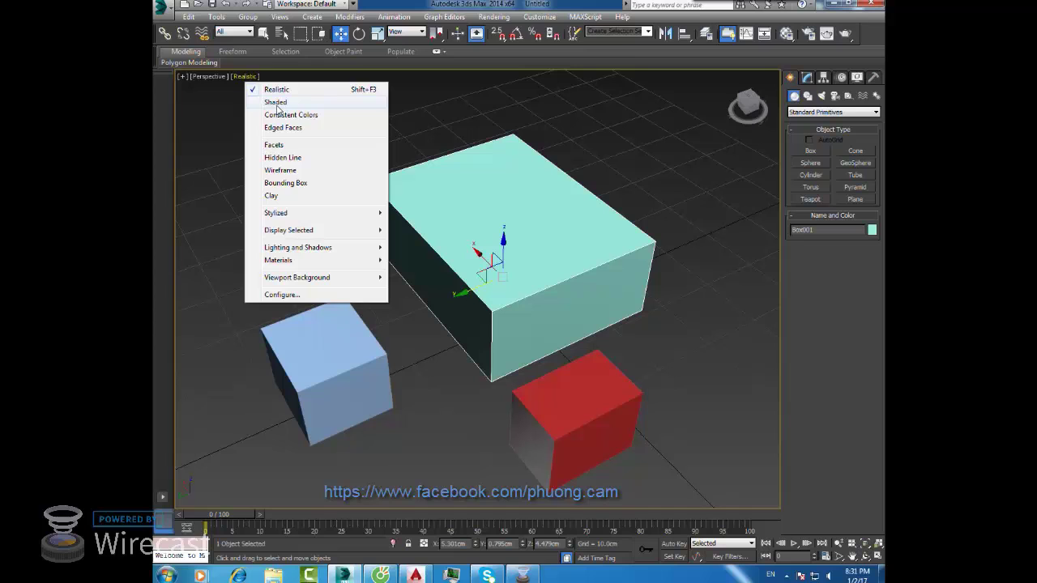
- Change the Perspective viewport display style from Realistic to Shaded
left_click(275, 102)
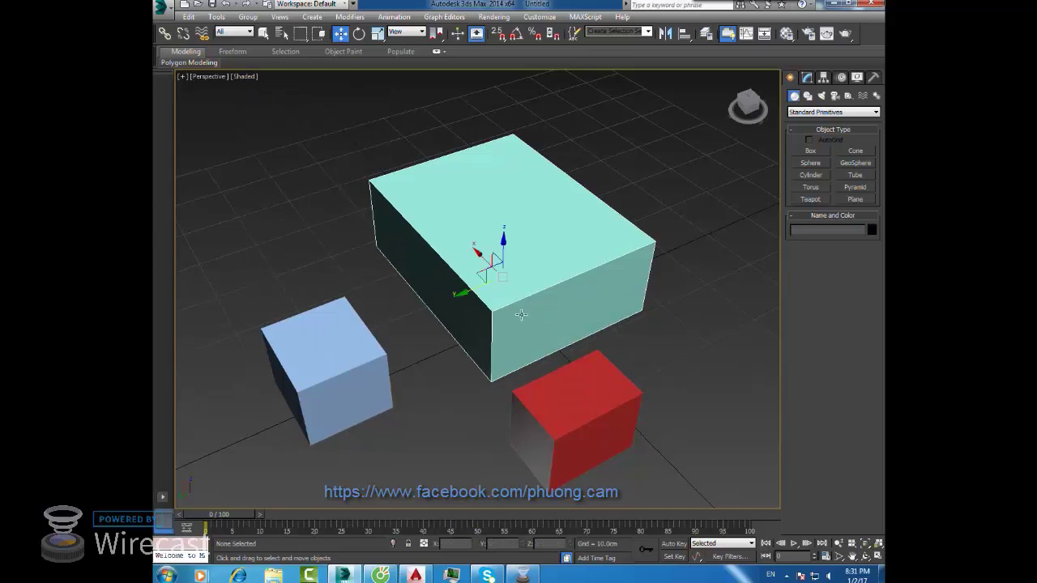
scroll(545, 372, "up", 5)
scroll(432, 260, "down", 5)
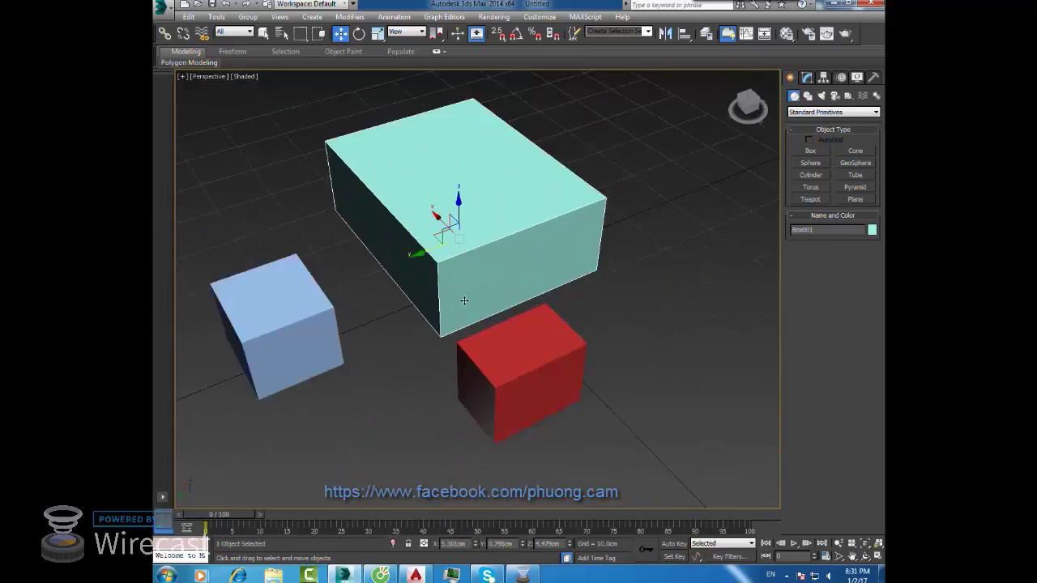
scroll(429, 340, "down", 3)
- Orbit the view, click through the boxes, and nudge the small blue box slightly
left_click(416, 333)
mouse_move(482, 361)
middle_mouse_down("alt")
mouse_move(465, 365)
mouse_move(479, 363)
mouse_move(470, 333)
middle_mouse_up("alt")
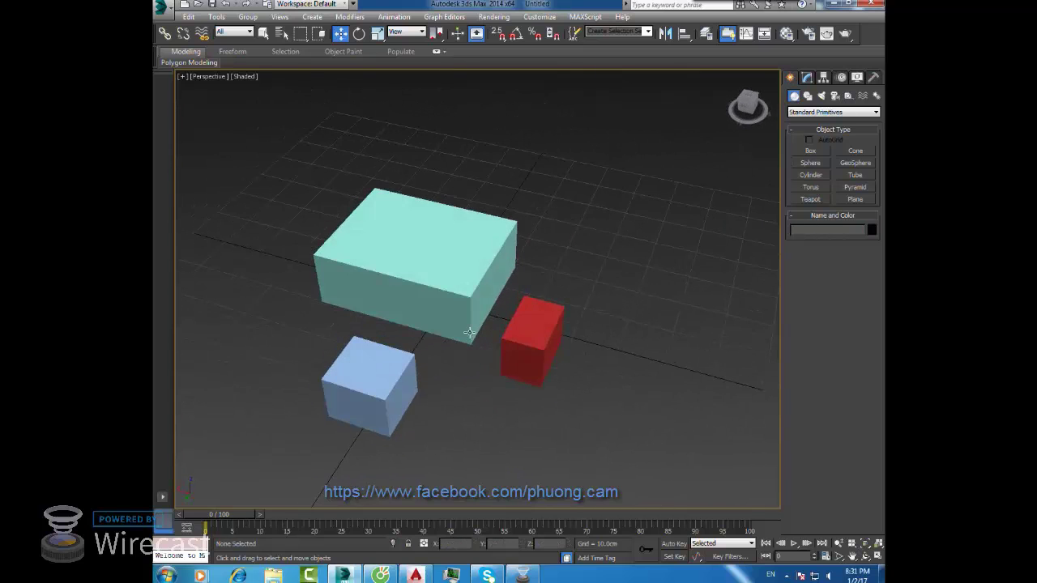
left_click(470, 332)
left_click(509, 371)
left_click(391, 383)
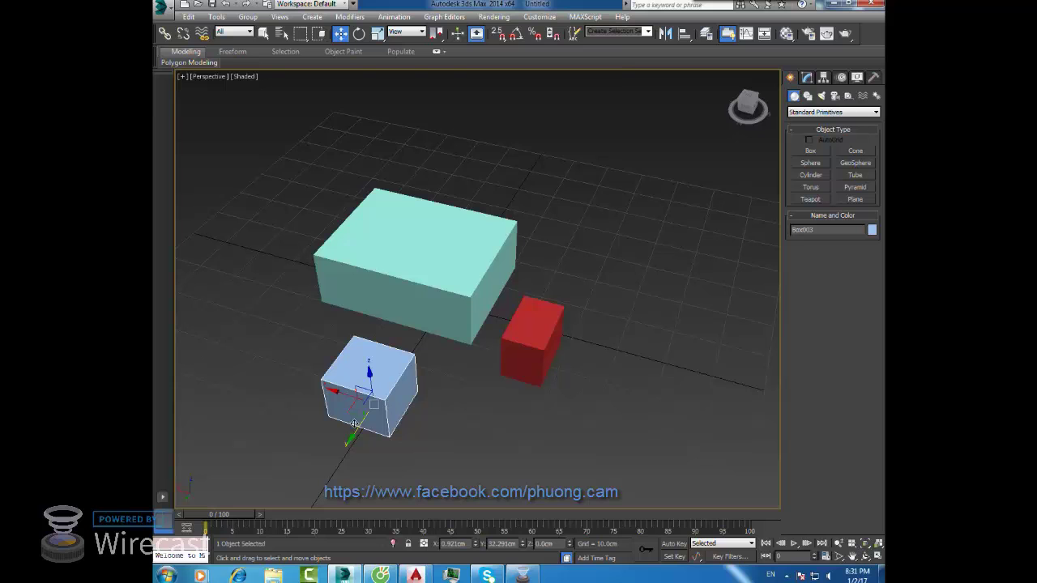
left_click_drag(354, 424, 381, 405)
left_click(476, 412)
- Orbit to a near top-down angle and select the red, blue, then large cyan box
mouse_move(476, 412)
middle_mouse_down("alt")
mouse_move(413, 346)
mouse_move(315, 327)
mouse_move(502, 340)
mouse_move(475, 371)
mouse_move(488, 348)
mouse_move(507, 350)
mouse_move(490, 346)
middle_mouse_up("alt")
left_click(488, 347)
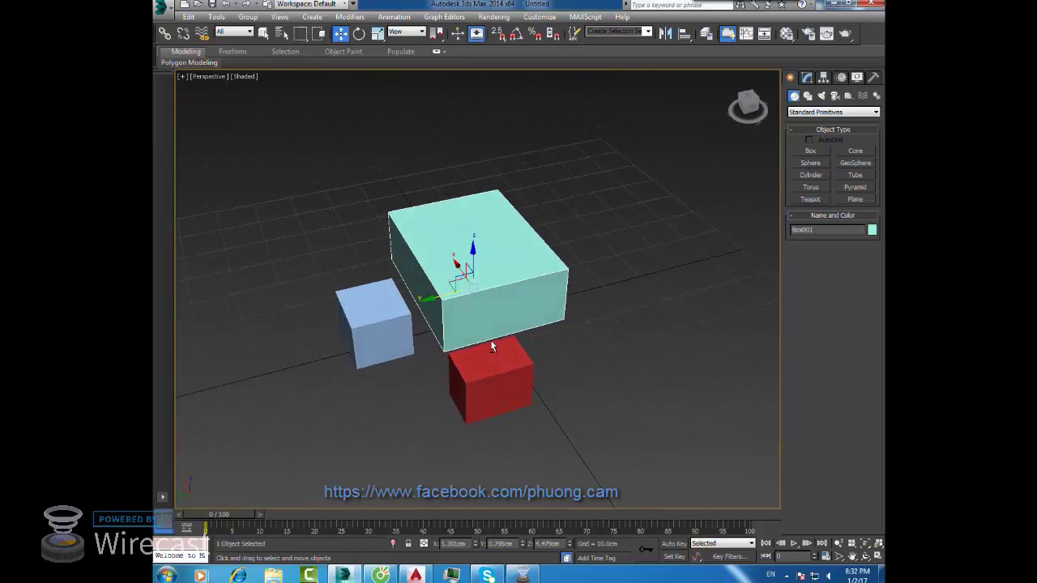
left_click(579, 342)
scroll(579, 342, "up", 4)
scroll(521, 328, "down", 2)
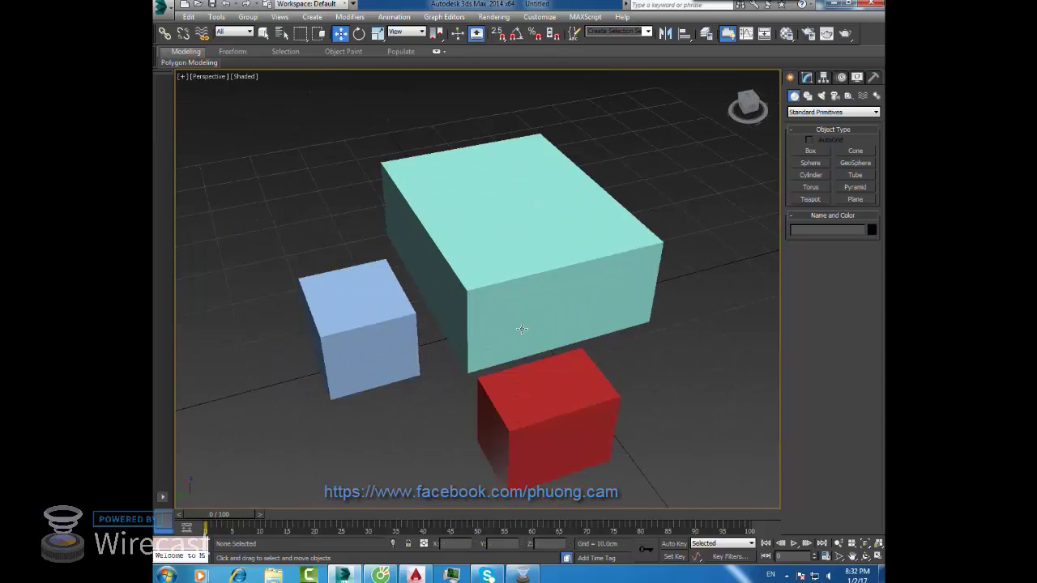
left_click(545, 418)
left_click(442, 381)
left_click(398, 367)
left_click(516, 308)
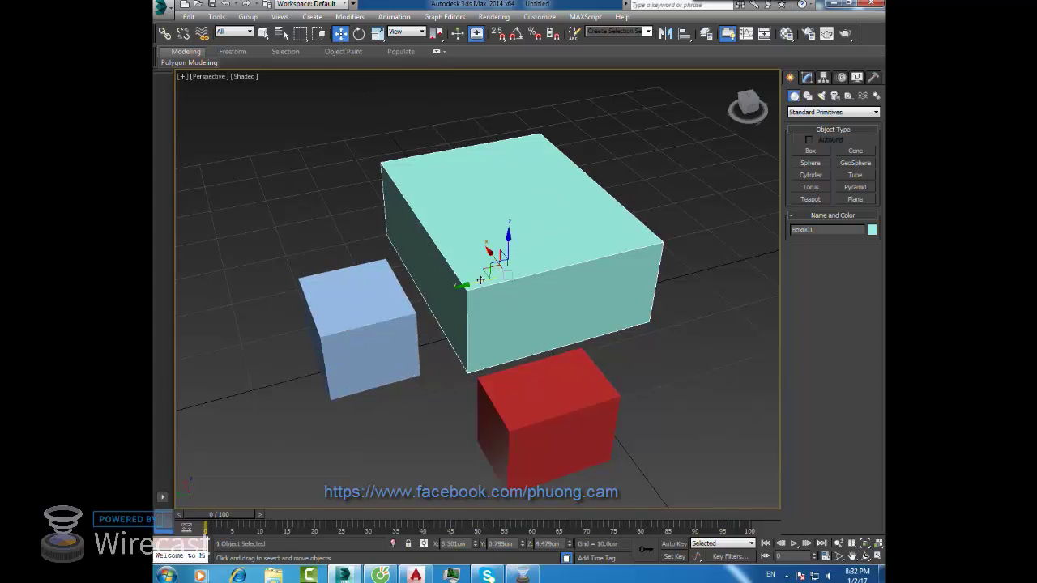
- Move the large cyan box back and right, then select it with Select and Rotate
left_click_drag(475, 281, 479, 225)
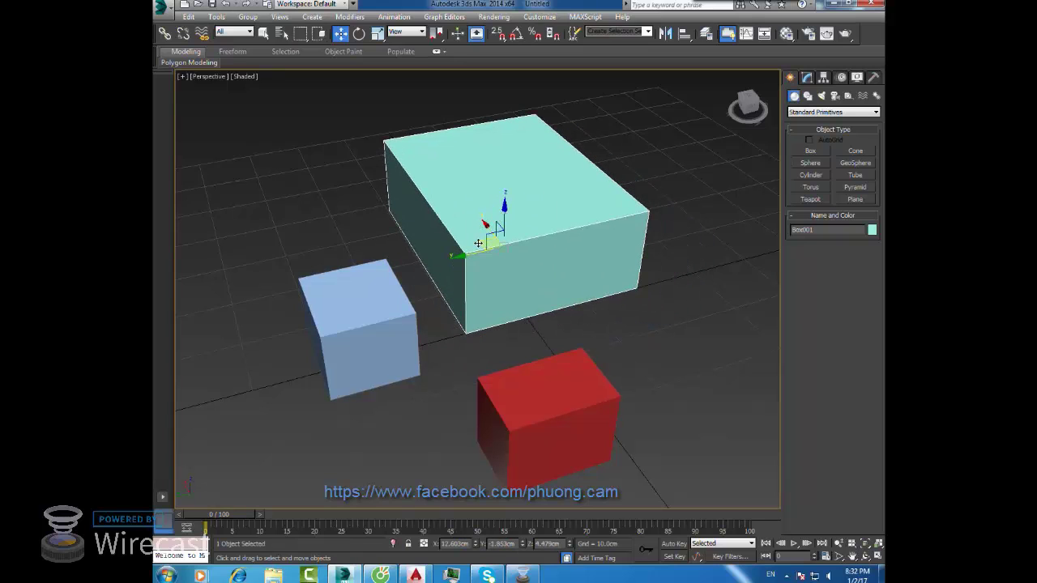
mouse_move(479, 243)
left_mouse_down()
mouse_move(518, 231)
mouse_move(507, 243)
left_mouse_up()
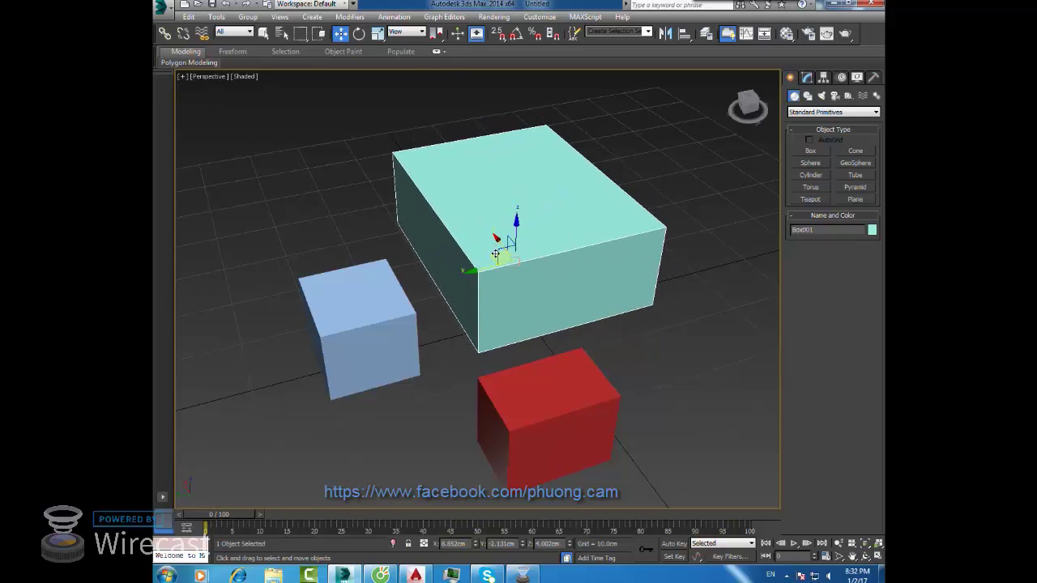
left_click(652, 339)
mouse_move(571, 250)
middle_mouse_down()
mouse_move(577, 309)
mouse_move(569, 268)
middle_mouse_up()
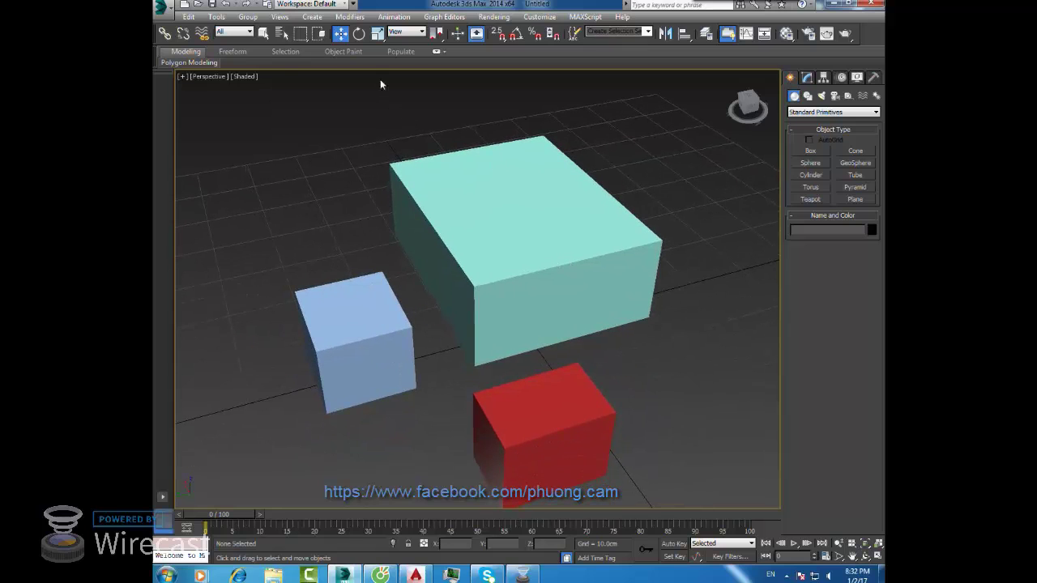
left_click(359, 35)
left_click(507, 262)
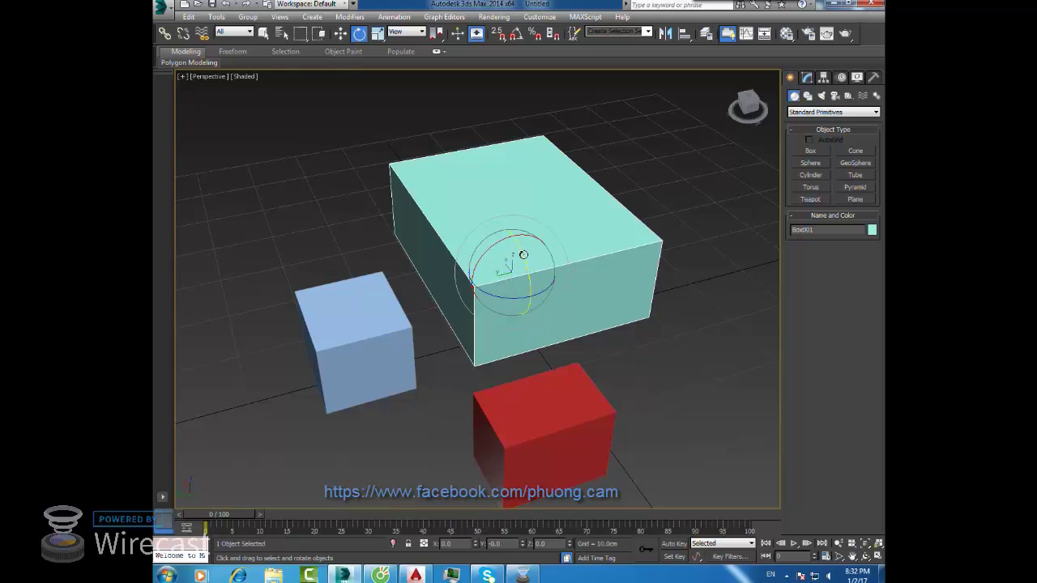
- Rotate the cyan box about its Y, X and free axes, then deselect it
left_click_drag(523, 254, 531, 267)
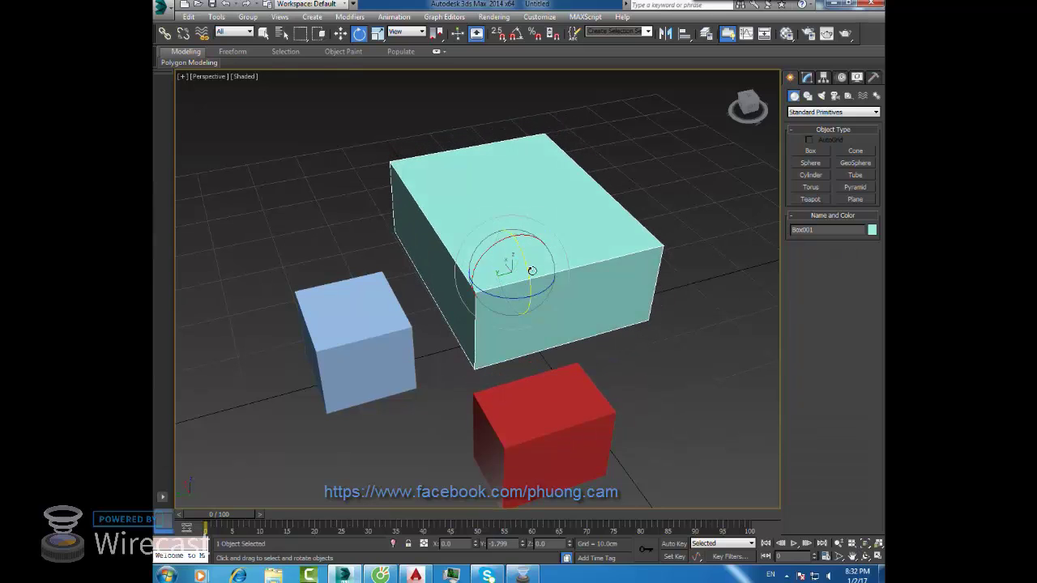
left_click_drag(493, 243, 468, 245)
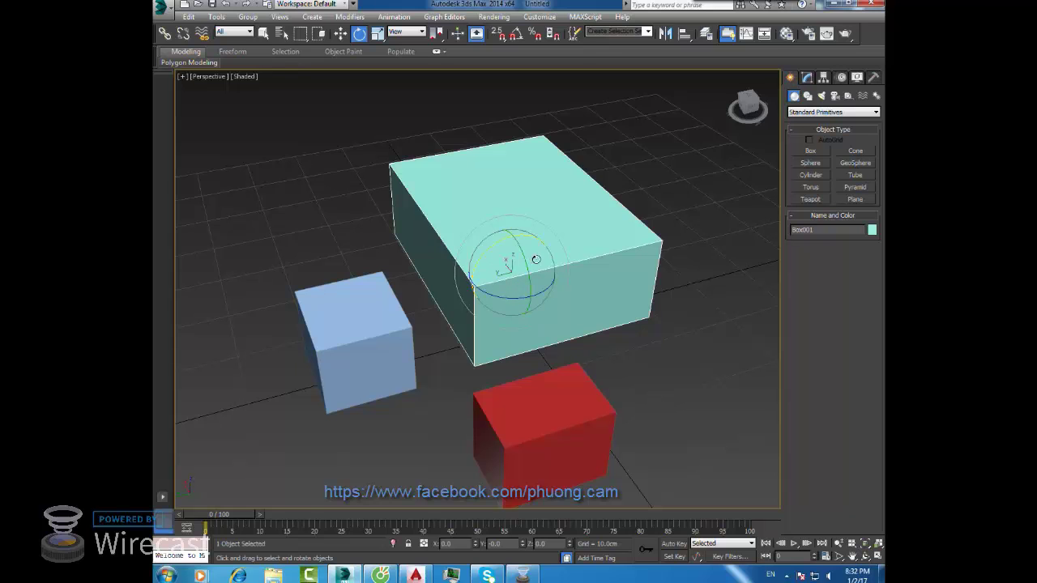
left_click_drag(523, 261, 507, 258)
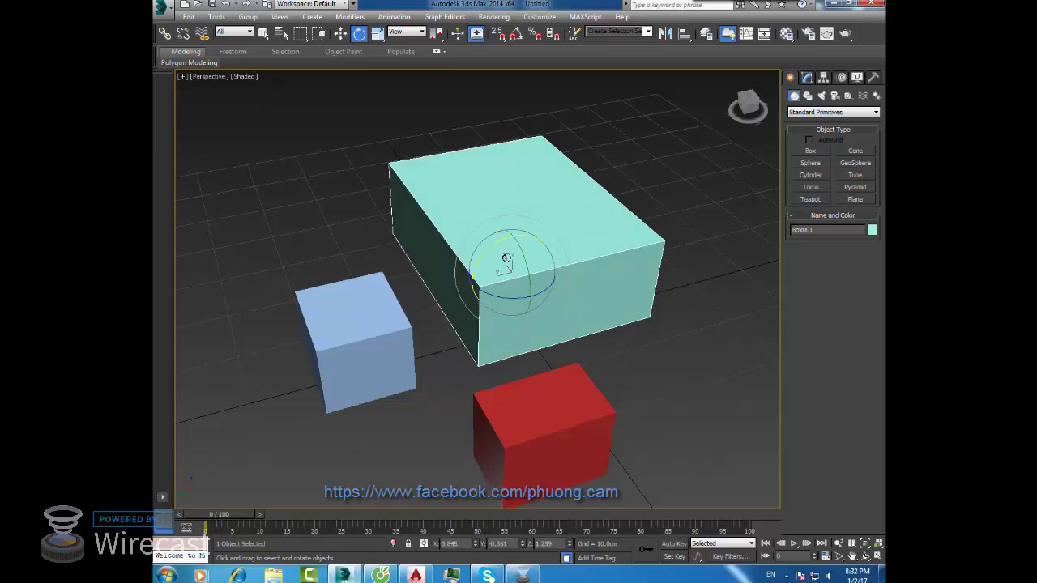
left_click(626, 177)
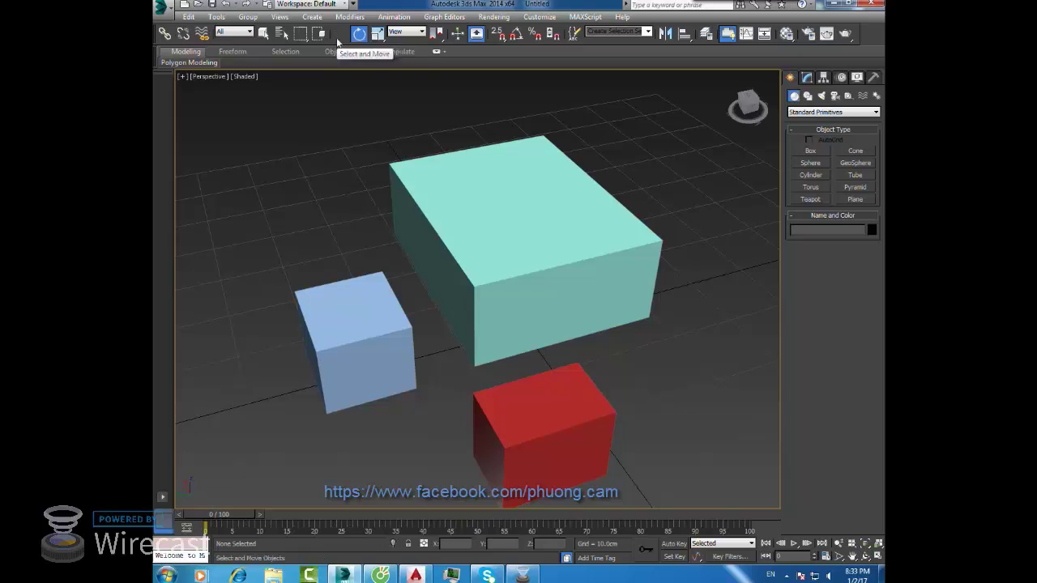
left_click(378, 35)
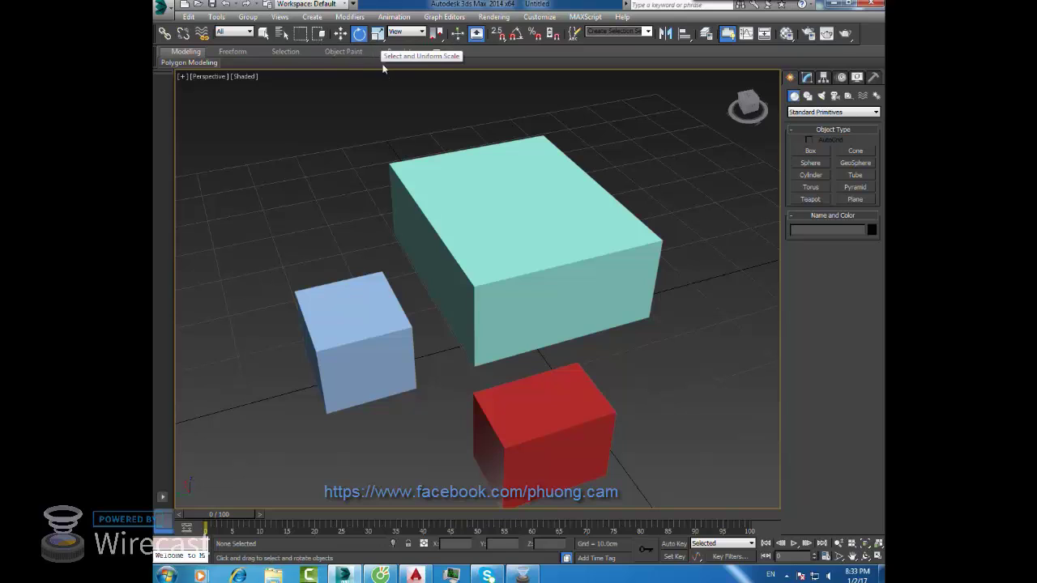
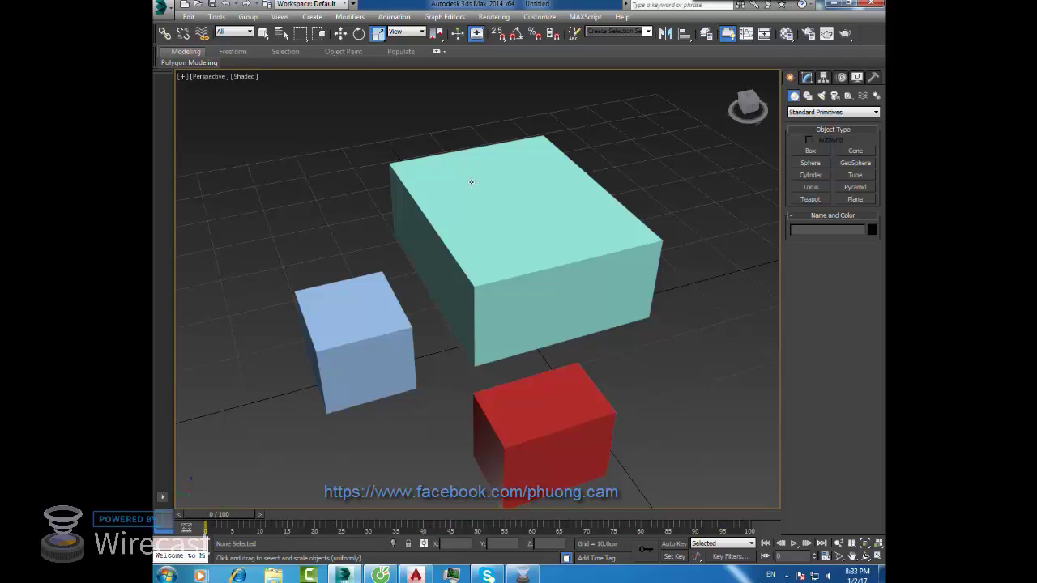
- Try the squash and uniform scale modes, then select the large cyan box
middle_click_drag(488, 189, 484, 170)
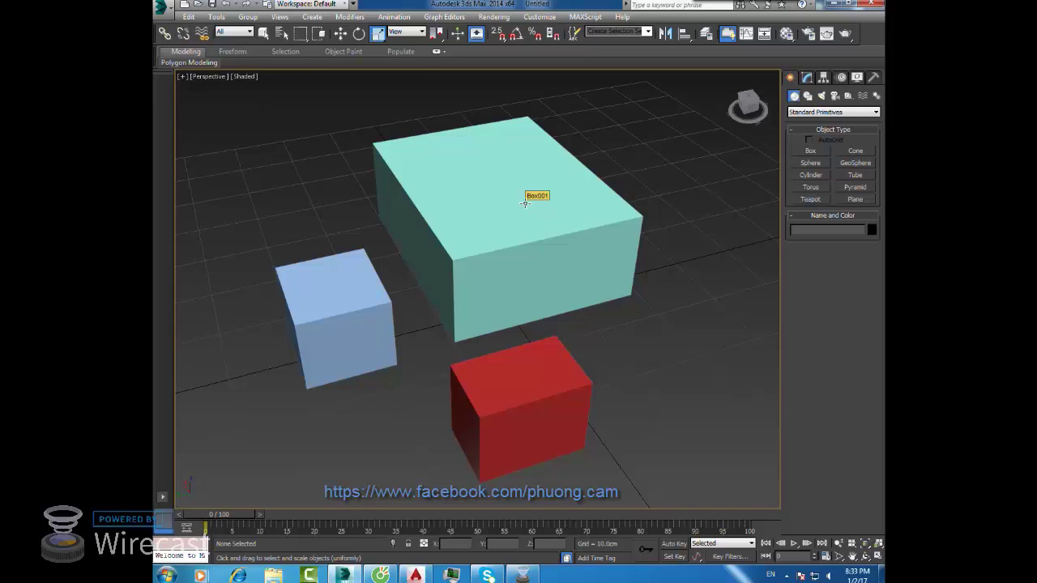
middle_click_drag(525, 207, 537, 186)
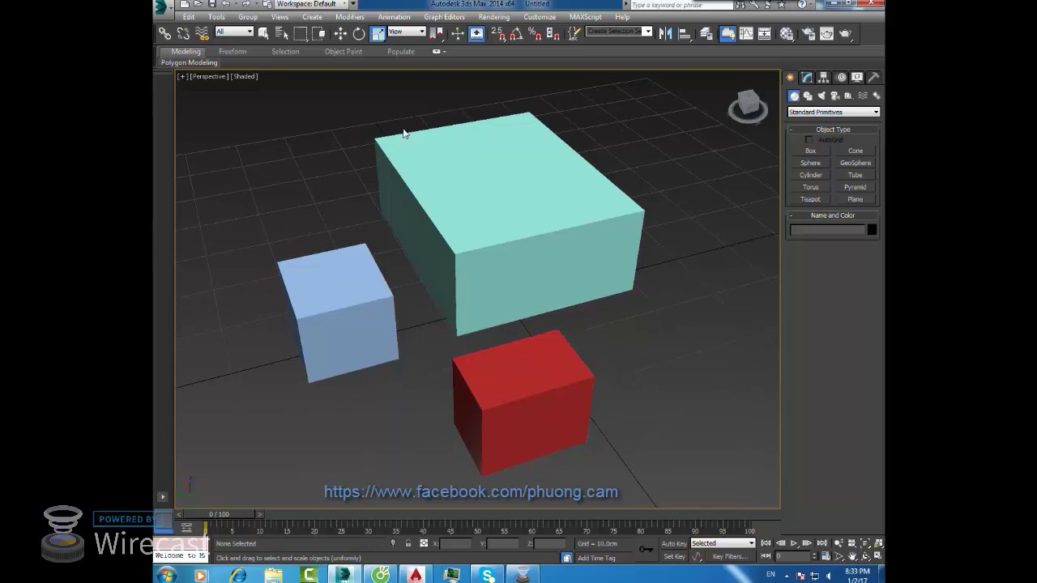
mouse_move(404, 134)
middle_mouse_down()
mouse_move(491, 162)
mouse_move(502, 196)
mouse_move(400, 85)
middle_mouse_up()
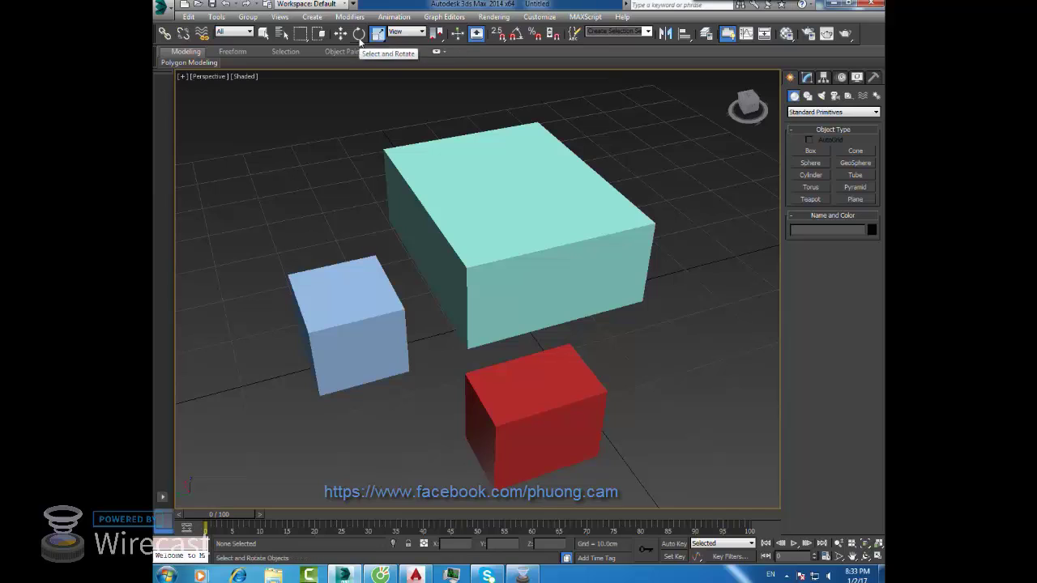
left_click_drag(377, 33, 378, 73)
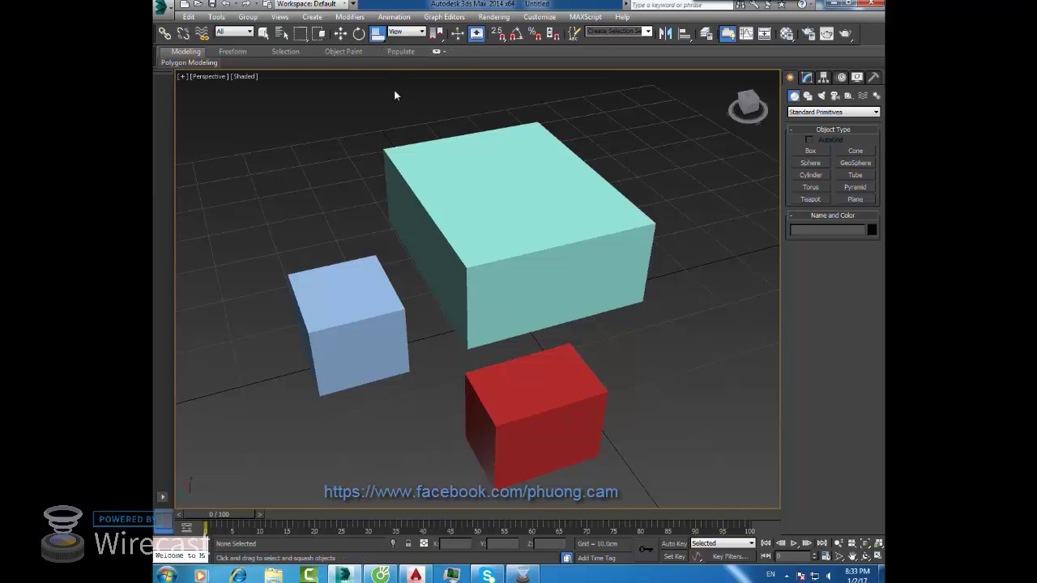
left_click(378, 38)
left_click_drag(379, 38, 379, 70)
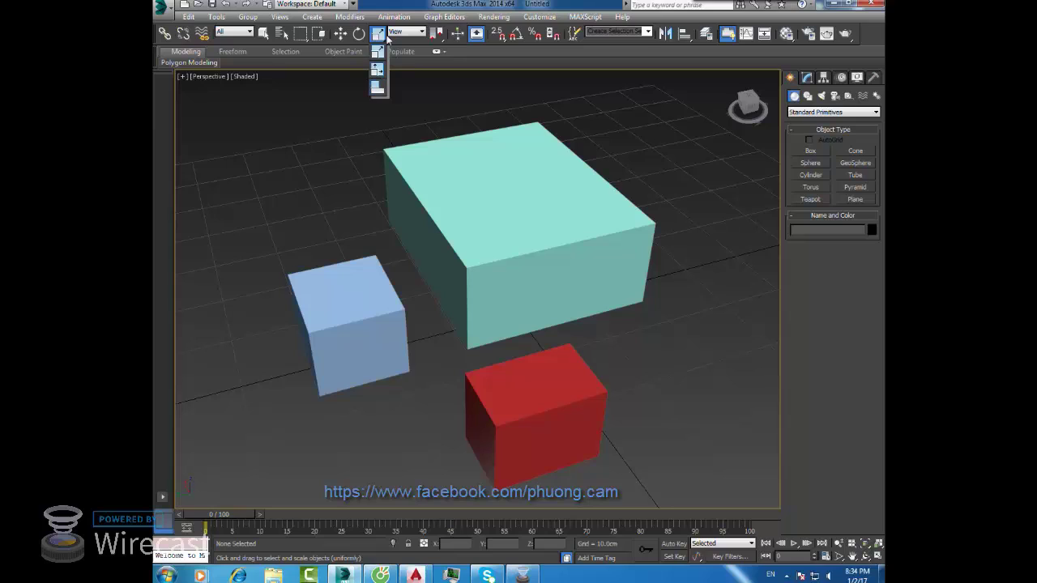
left_click_drag(379, 96, 379, 90)
left_click(467, 200)
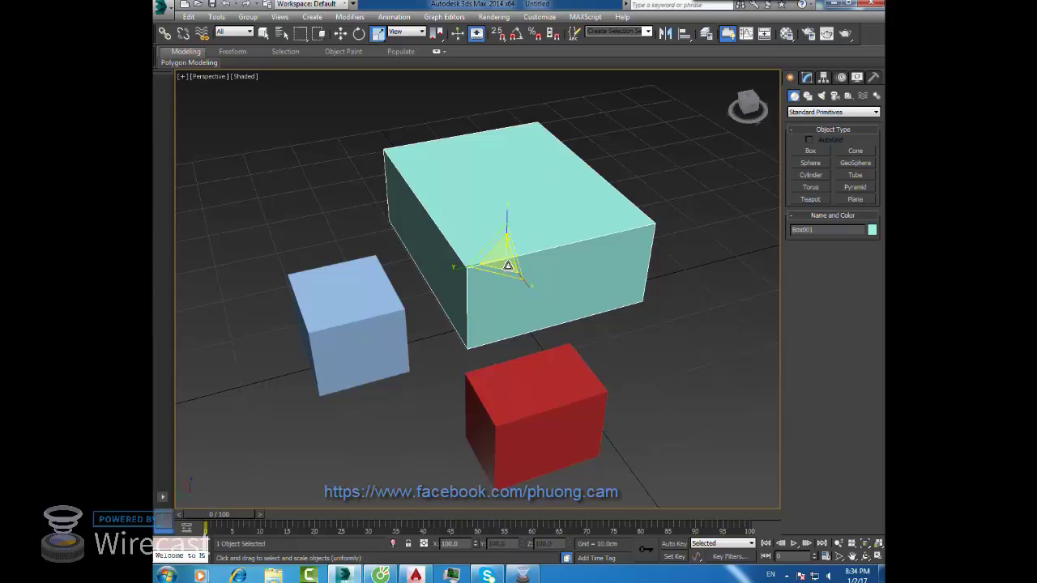
- Cycle through Move, Rotate and Scale, then reselect the cyan box with Scale active
left_click(664, 171)
mouse_move(545, 249)
middle_mouse_down()
mouse_move(499, 255)
mouse_move(514, 259)
middle_mouse_up()
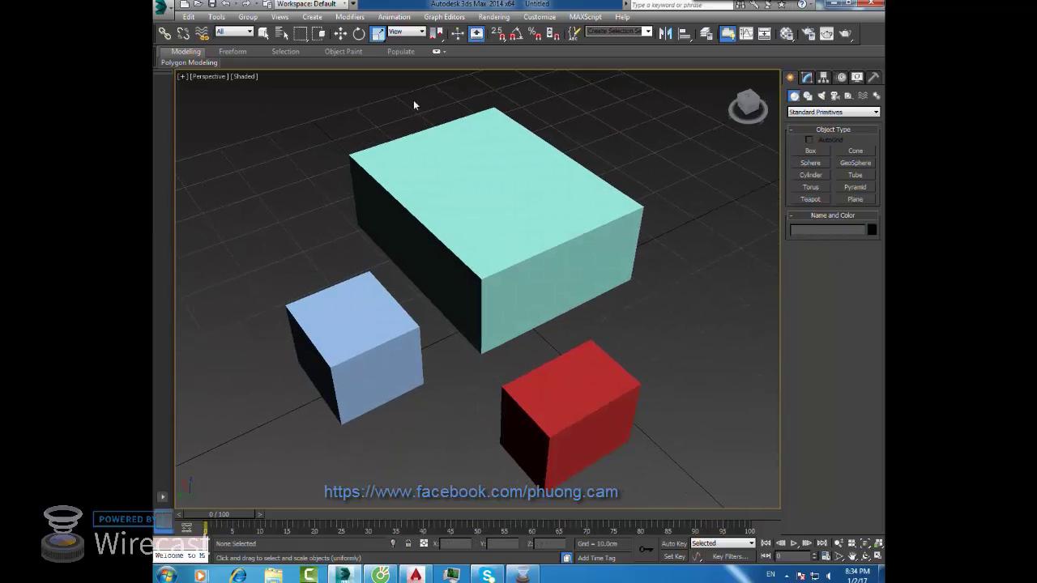
left_click(340, 34)
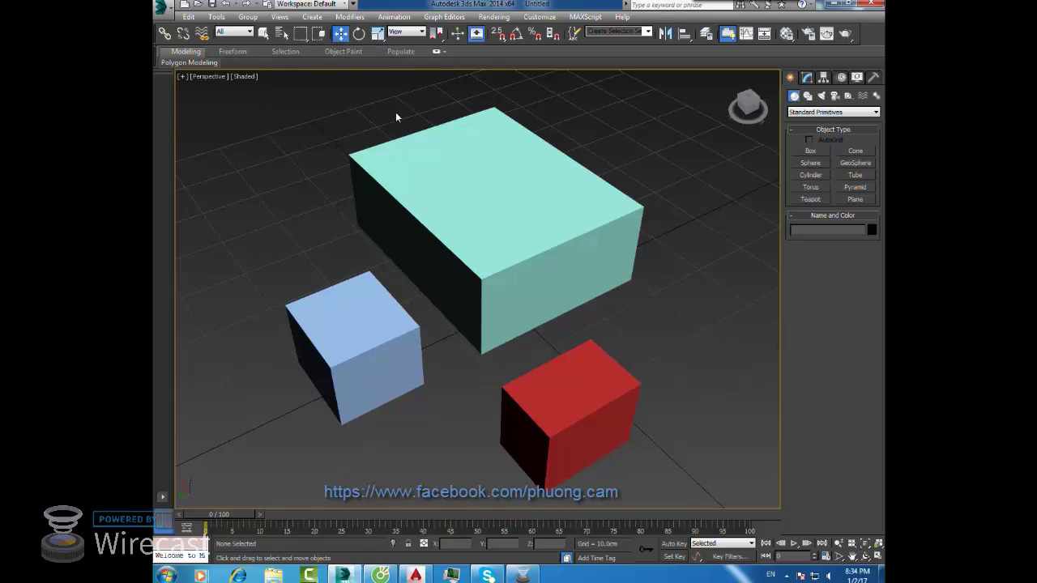
left_click(358, 38)
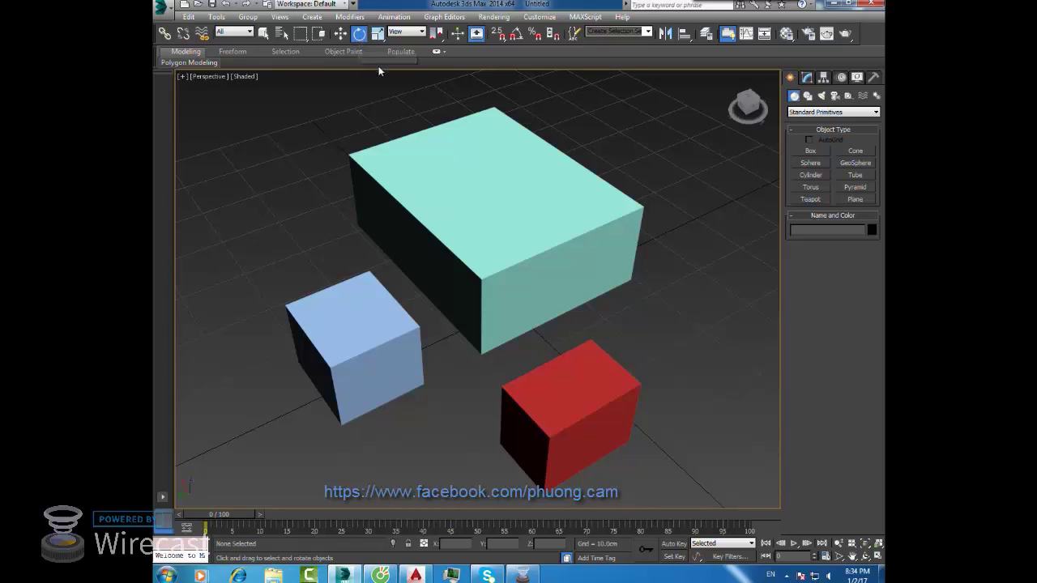
left_click(375, 35)
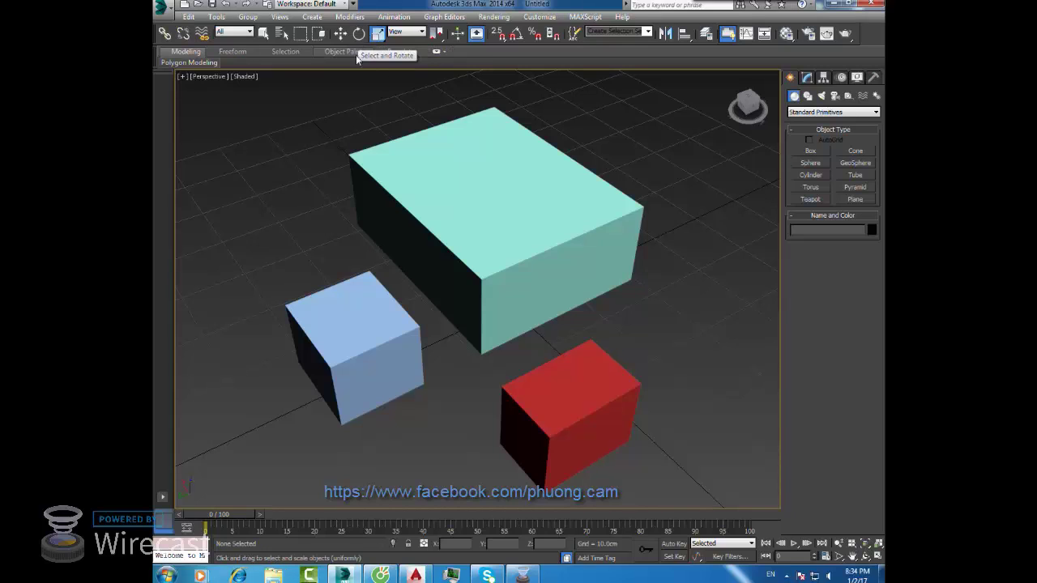
left_click(474, 162)
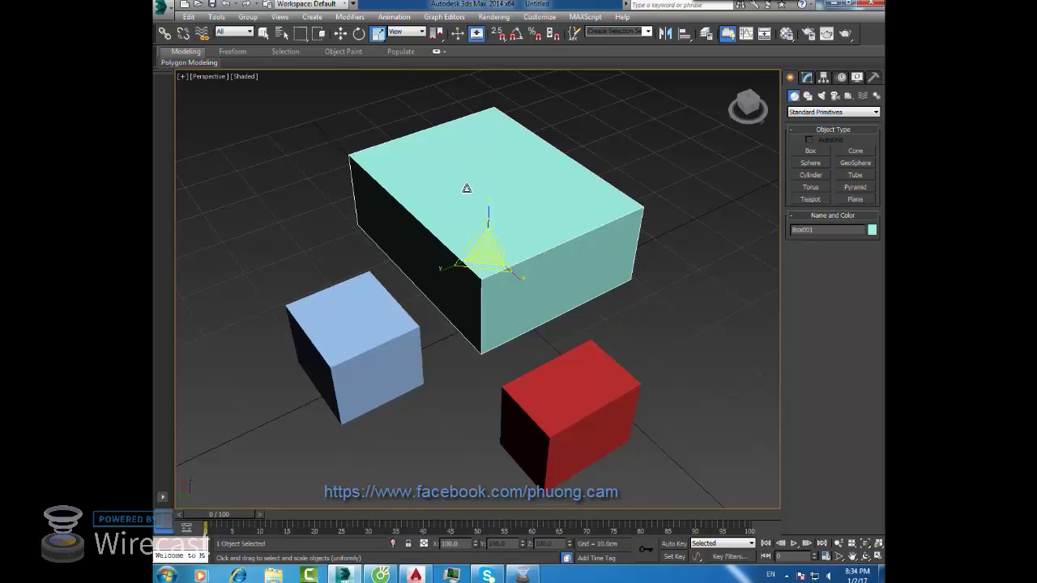
- Switch to Move with W and Shift-drag Box001 to the right to make clone Box004
key("w")
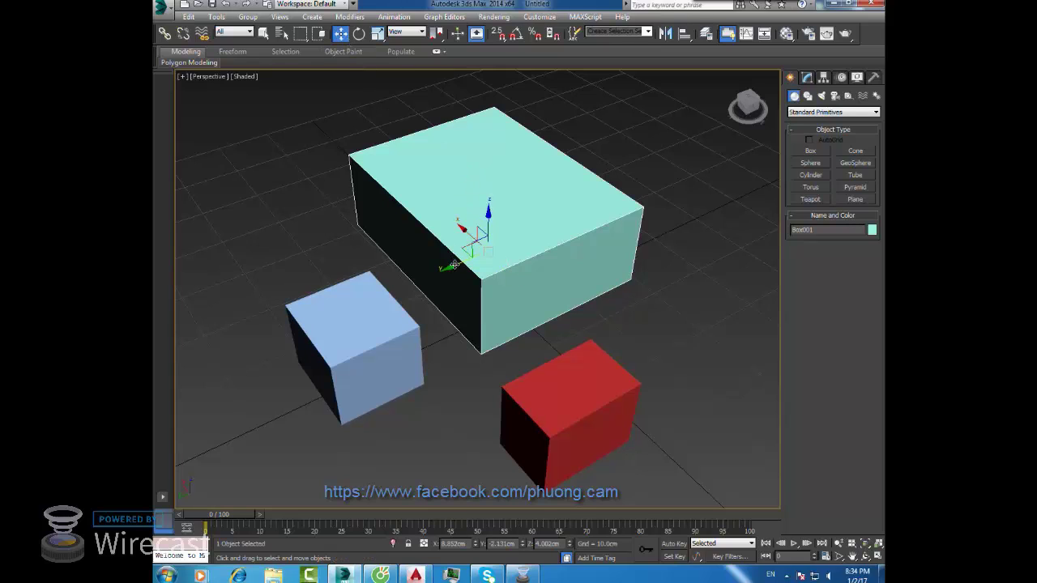
middle_click_drag(520, 266, 481, 274)
middle_click_drag(513, 243, 418, 286)
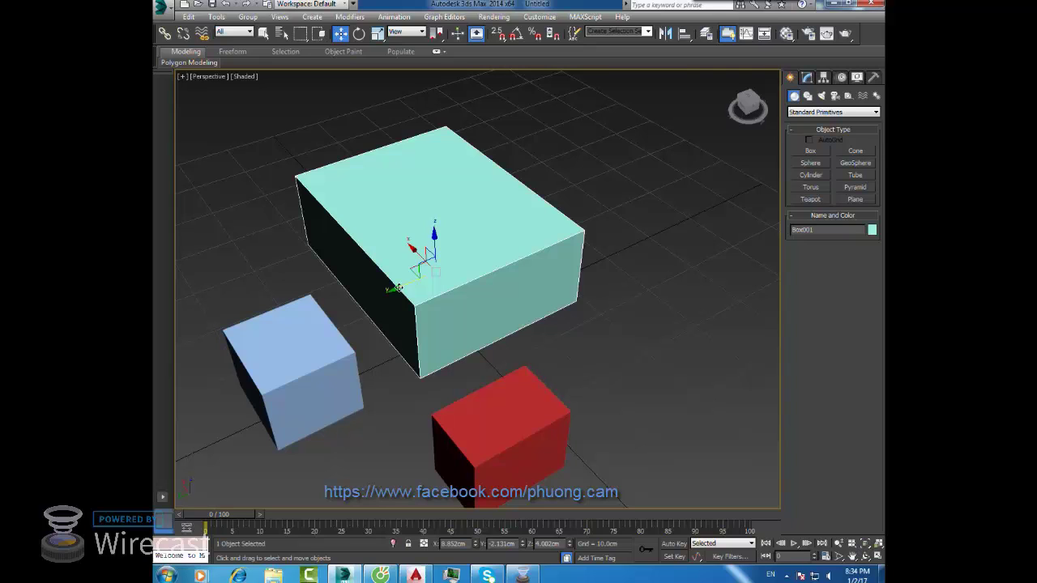
left_click_drag(399, 287, 586, 219, "shift")
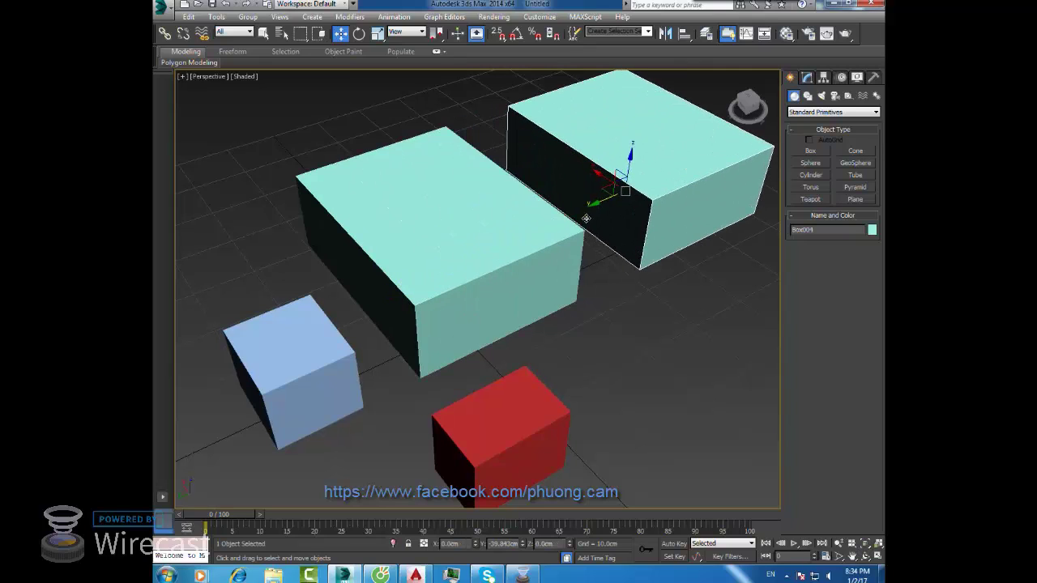
left_click_drag(521, 216, 496, 192)
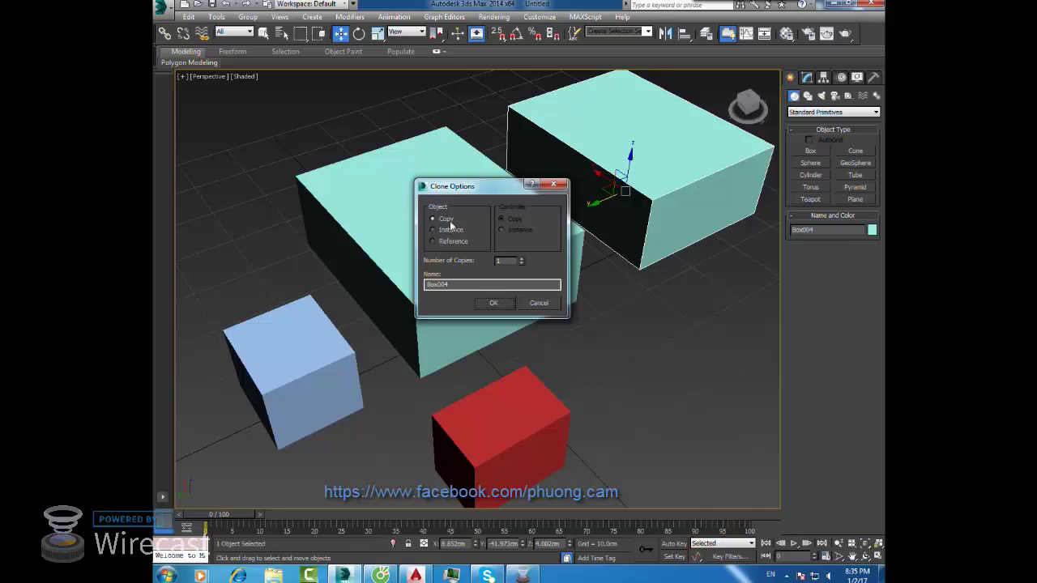
- Confirm the Box004 copy, then Shift-drag Box001 again to make instanced clone Box005
left_click(492, 302)
mouse_move(588, 282)
middle_mouse_down()
mouse_move(487, 294)
mouse_move(511, 301)
middle_mouse_up()
scroll(455, 234, "down", 4)
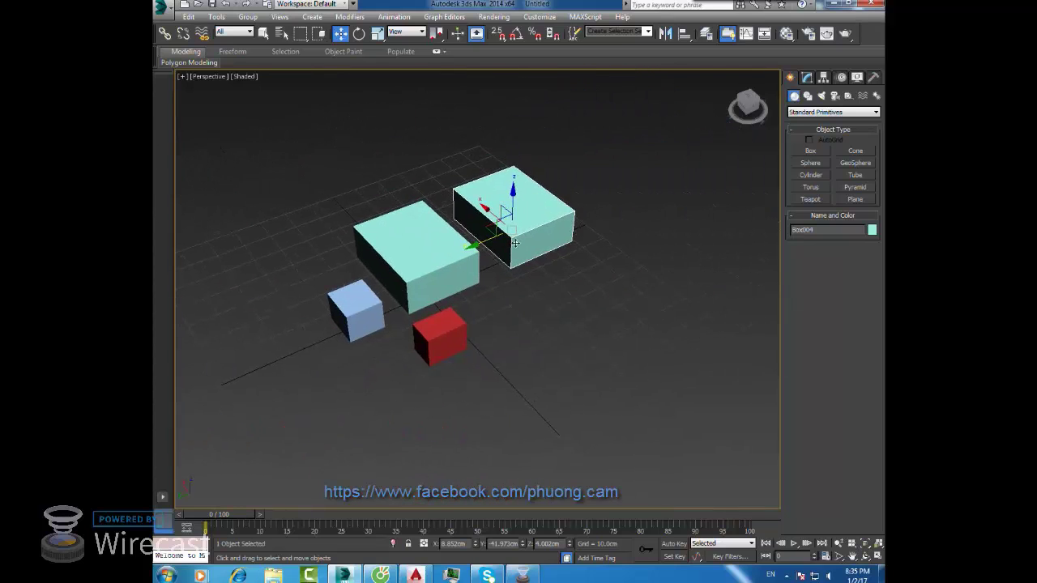
left_click(398, 247)
left_click_drag(398, 247, 497, 332, "shift")
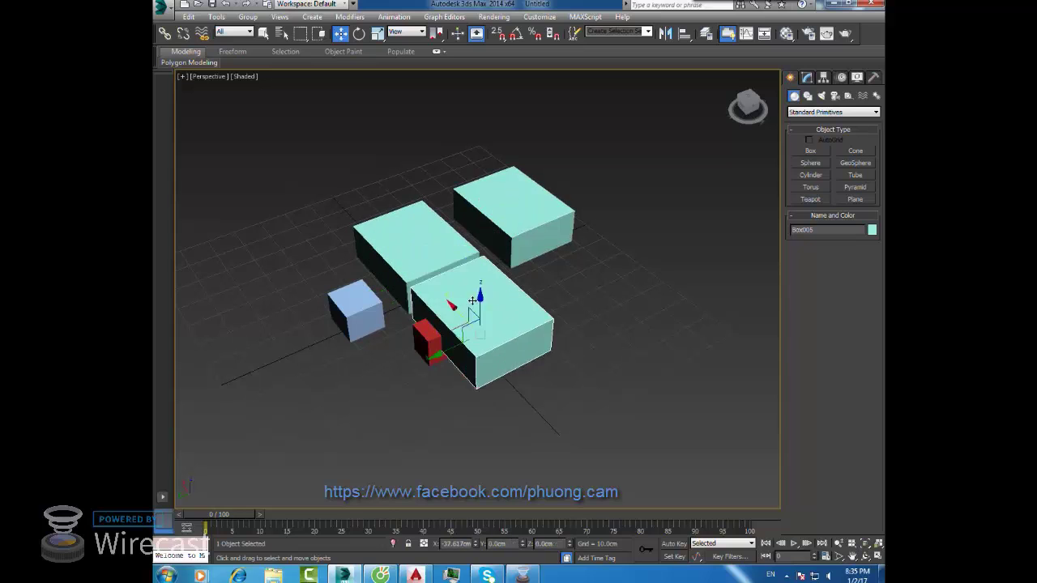
left_click(476, 261)
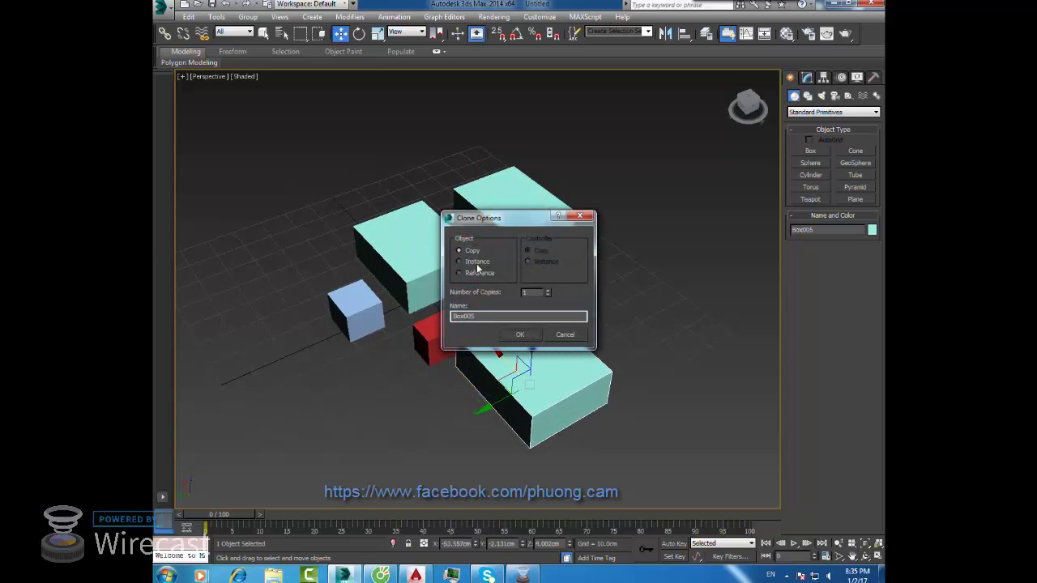
left_click(518, 333)
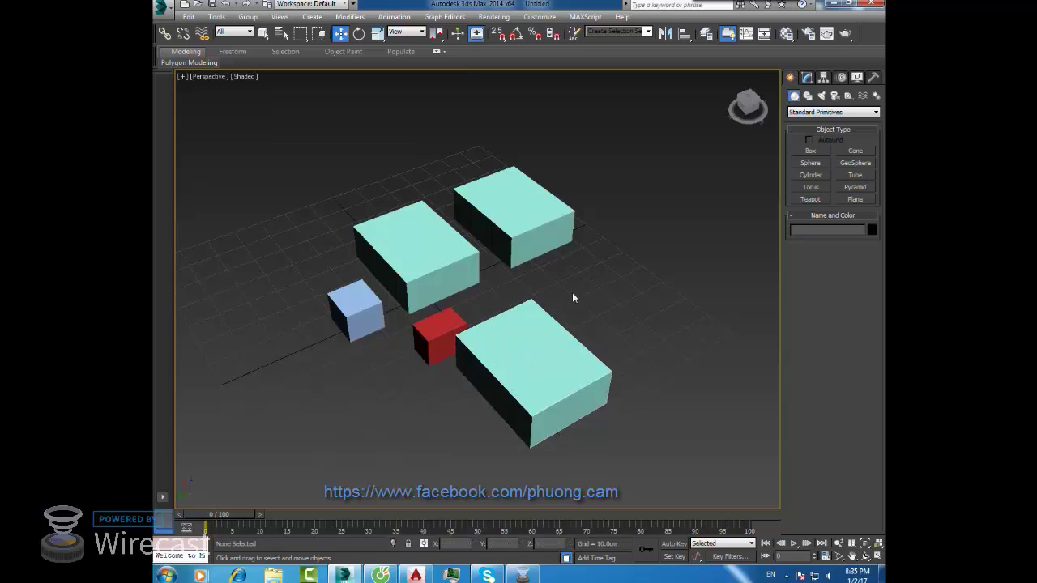
- Delete the red box, nudge Box005 up-left, and orbit toward a top-down view
middle_click_drag(572, 292, 591, 294)
left_click(463, 349)
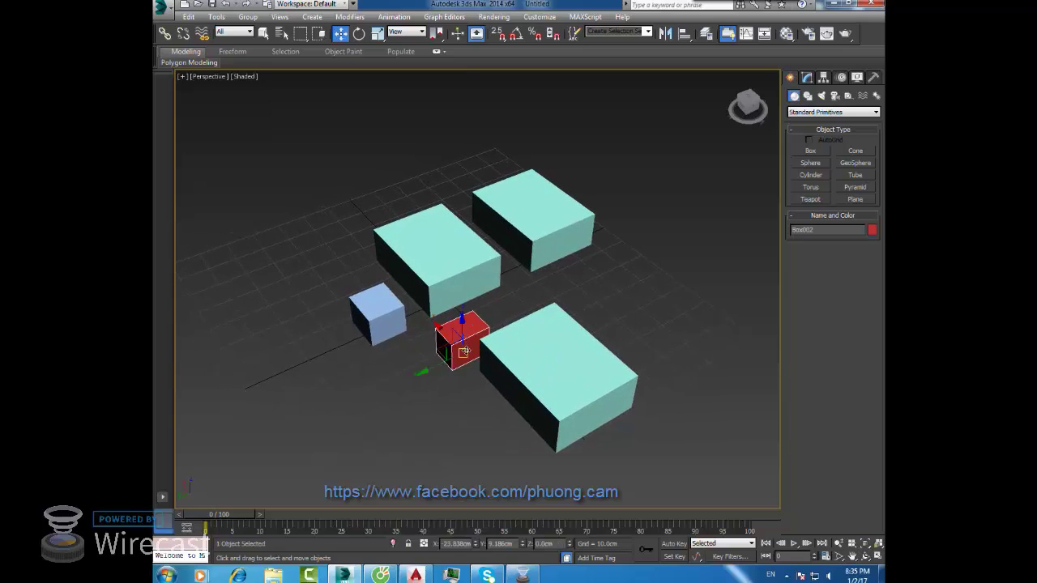
key("Delete")
left_click(567, 371)
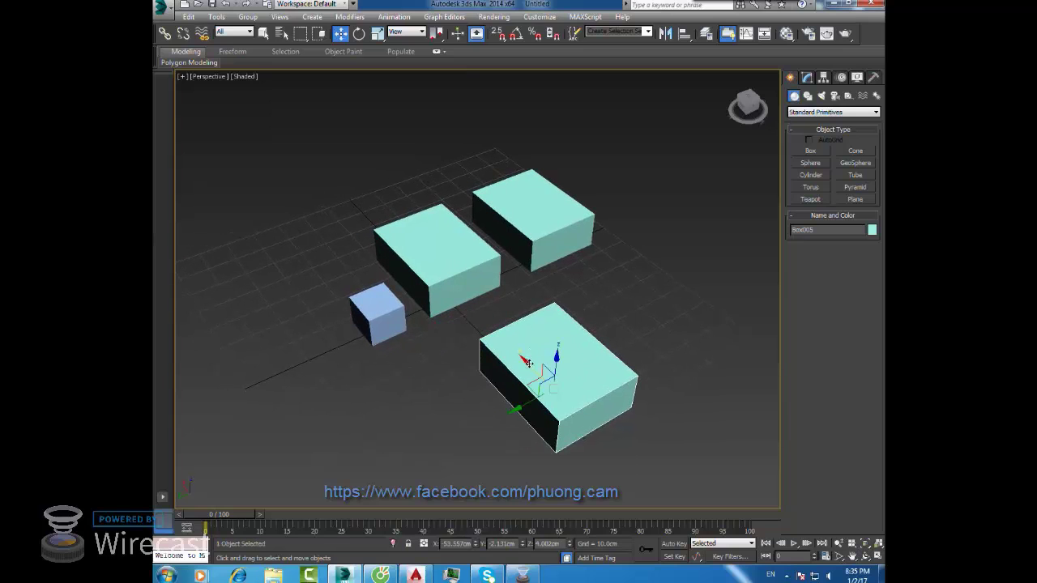
left_click_drag(528, 357, 507, 339)
left_click(514, 295)
mouse_move(514, 295)
middle_mouse_down("alt")
mouse_move(529, 359)
mouse_move(491, 382)
middle_mouse_up("alt")
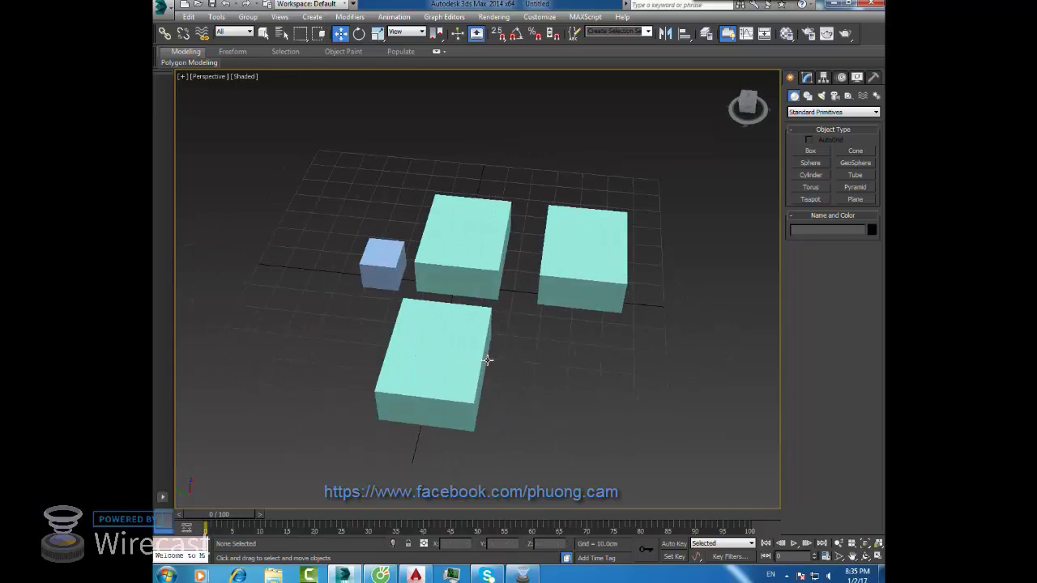
left_click(550, 261)
mouse_move(564, 282)
middle_mouse_down("alt")
mouse_move(618, 270)
mouse_move(565, 259)
middle_mouse_up("alt")
scroll(542, 252, "up", 5)
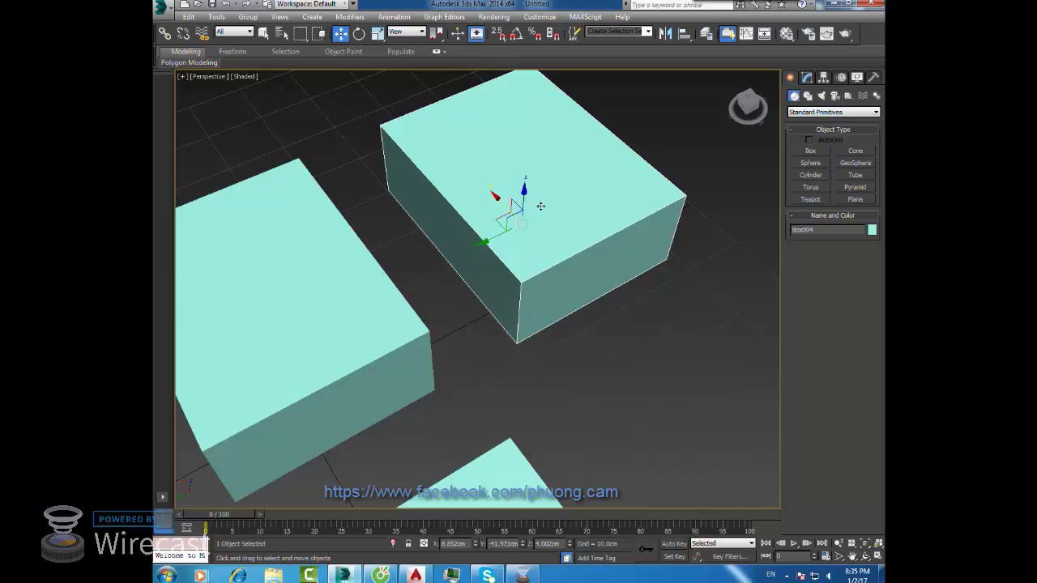
left_click(807, 77)
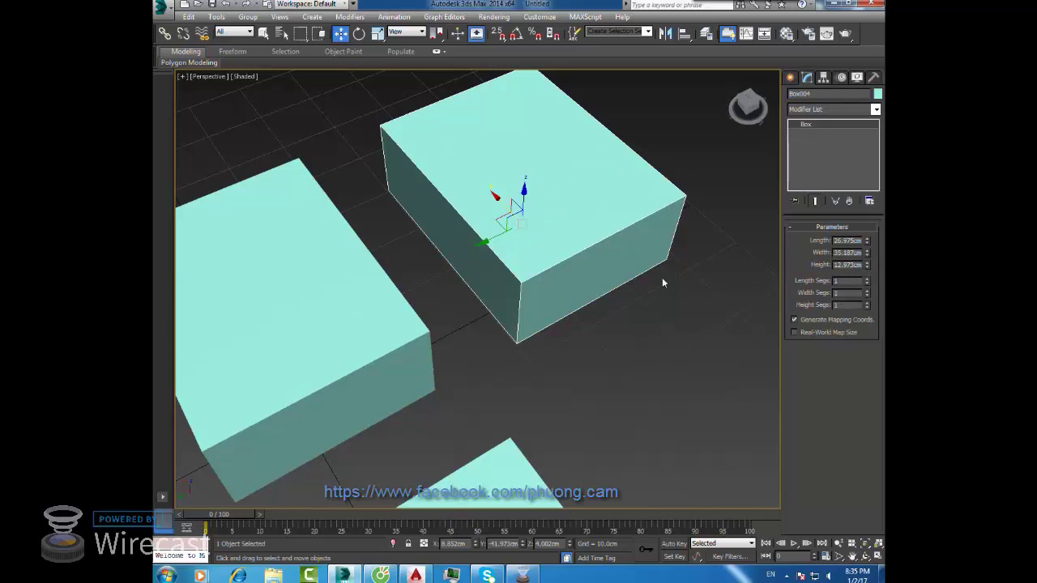
left_click_drag(867, 265, 865, 298)
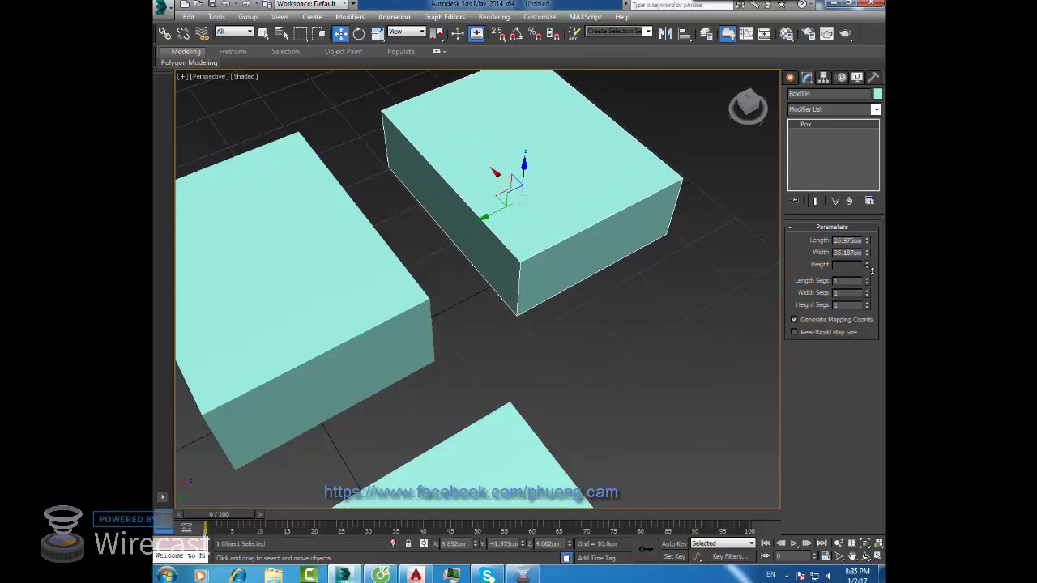
scroll(479, 180, "down", 1)
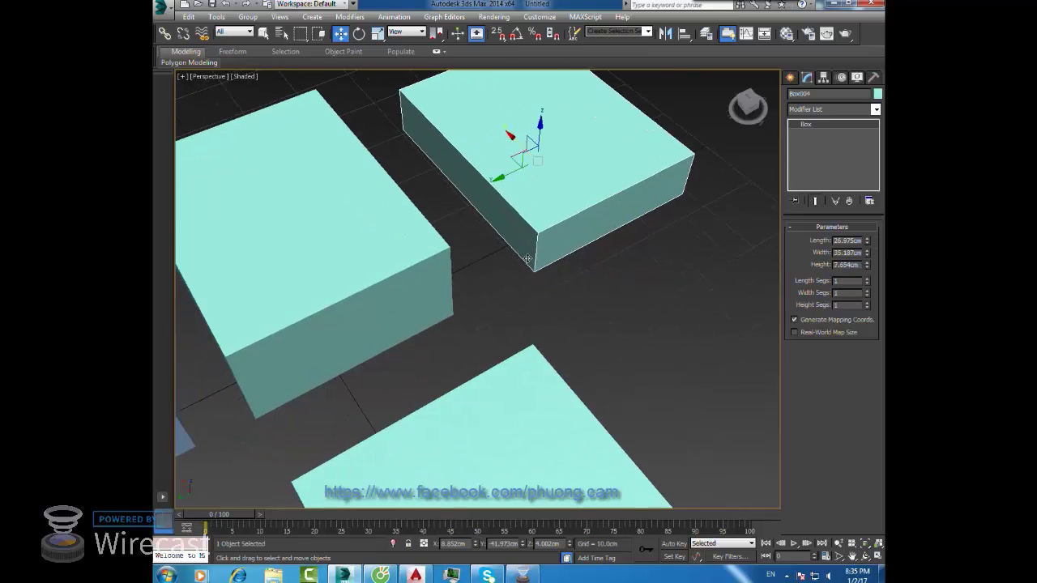
scroll(479, 180, "down", 2)
left_click(377, 243)
left_click(501, 257)
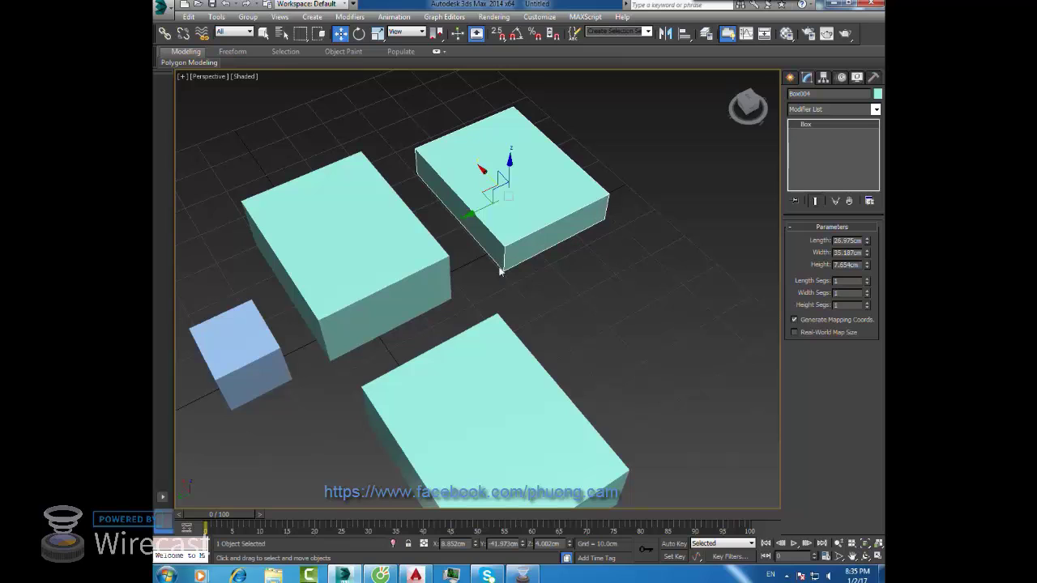
middle_click_drag(510, 259, 532, 248)
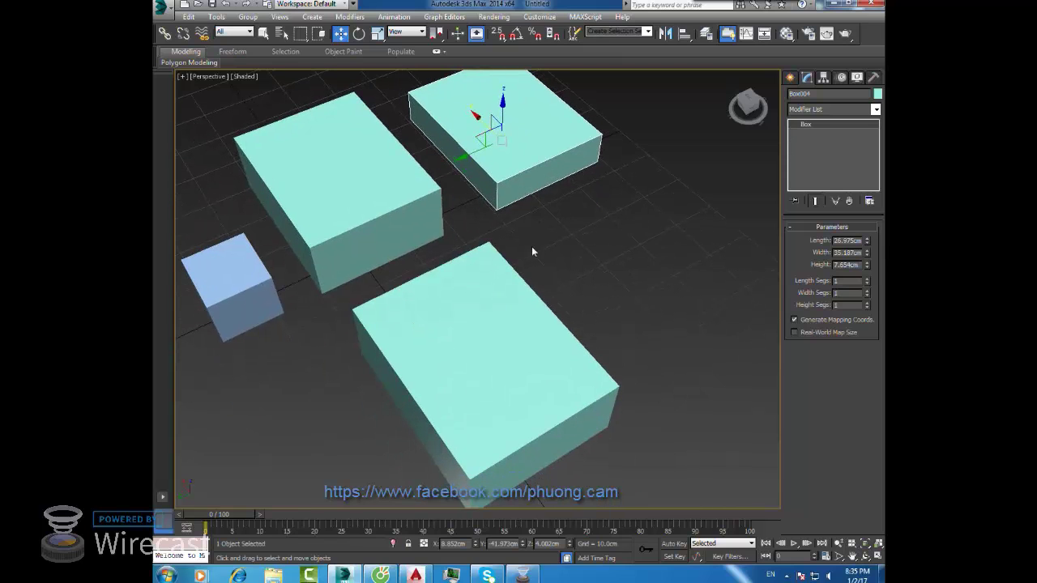
left_click(459, 303)
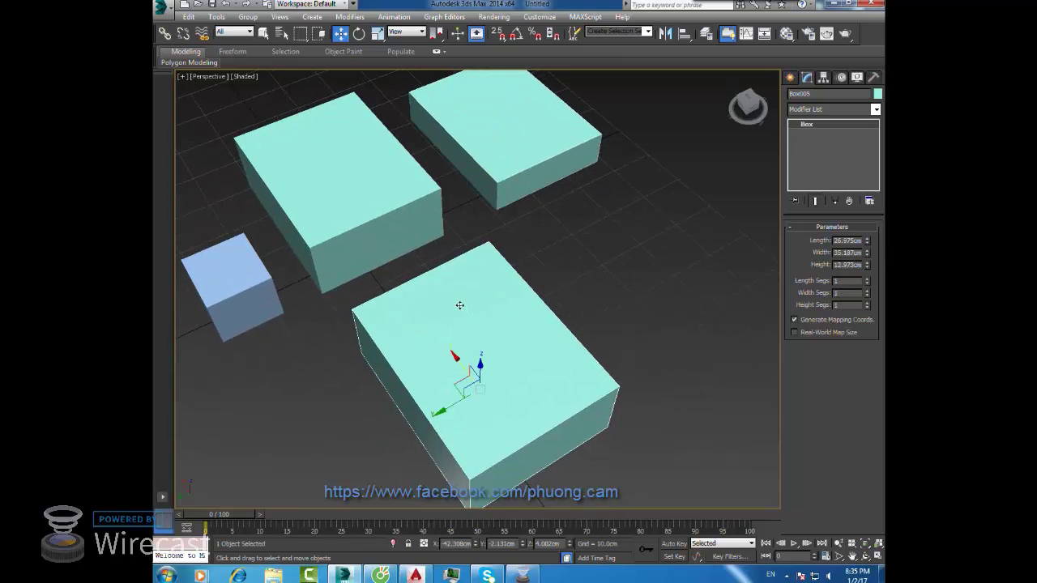
left_click(359, 190)
left_click(481, 300)
left_click(558, 157)
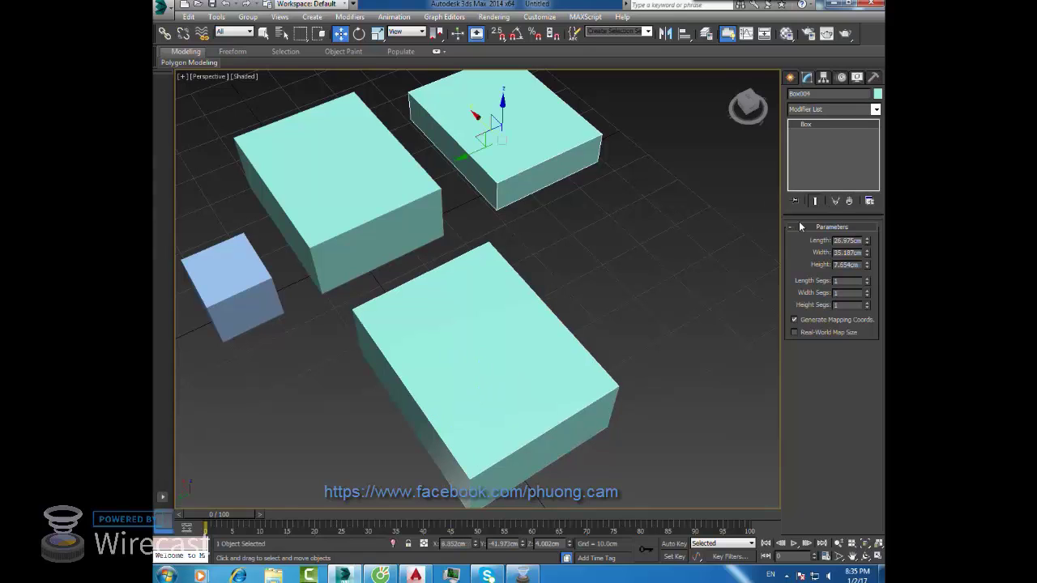
- Make the back-right box unique, then set the front box's Height to 10.897cm
left_click(836, 202)
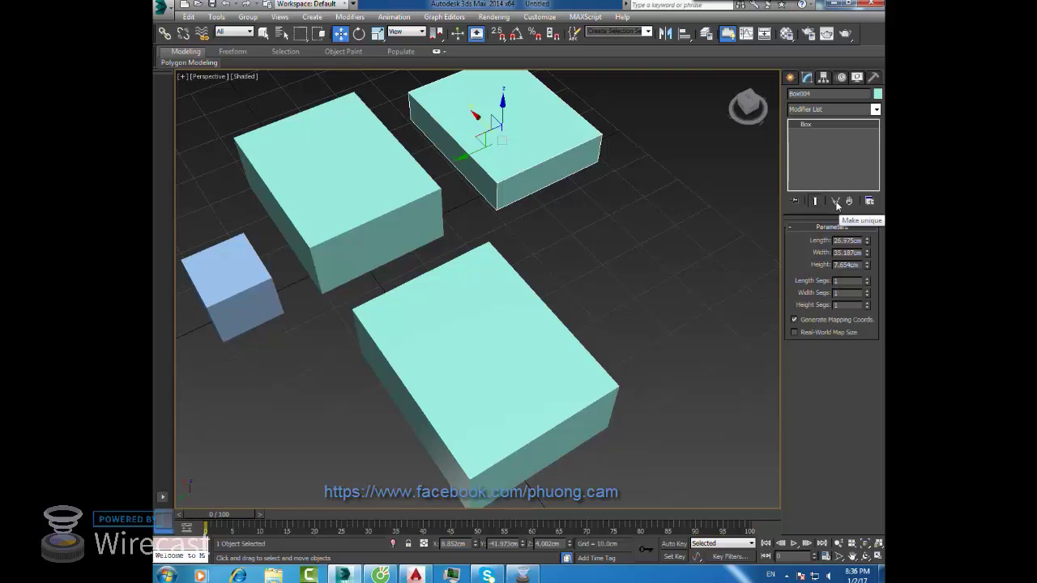
key("ctrl+z")
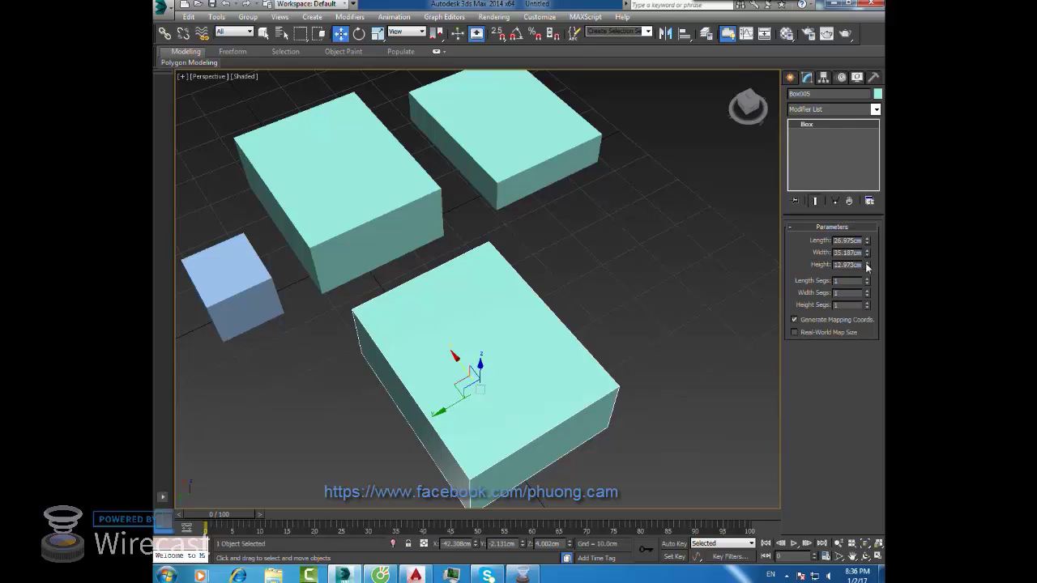
mouse_move(867, 270)
left_mouse_down()
mouse_move(862, 248)
mouse_move(865, 276)
left_mouse_up()
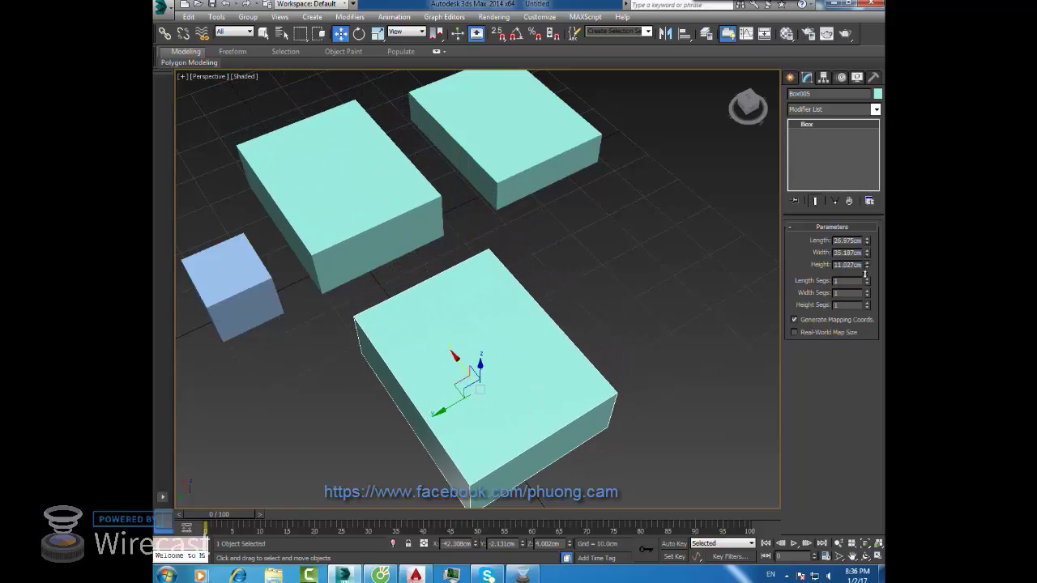
- Select the back-left, front and back-right boxes in turn to compare them
left_click(541, 289)
middle_click_drag(541, 289, 597, 293)
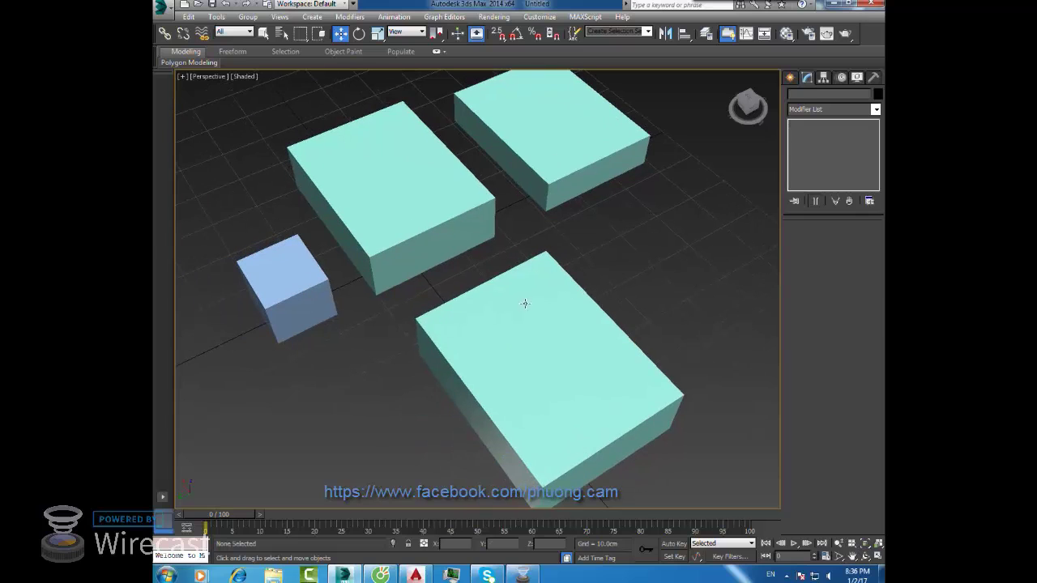
left_click(446, 200)
left_click(540, 315)
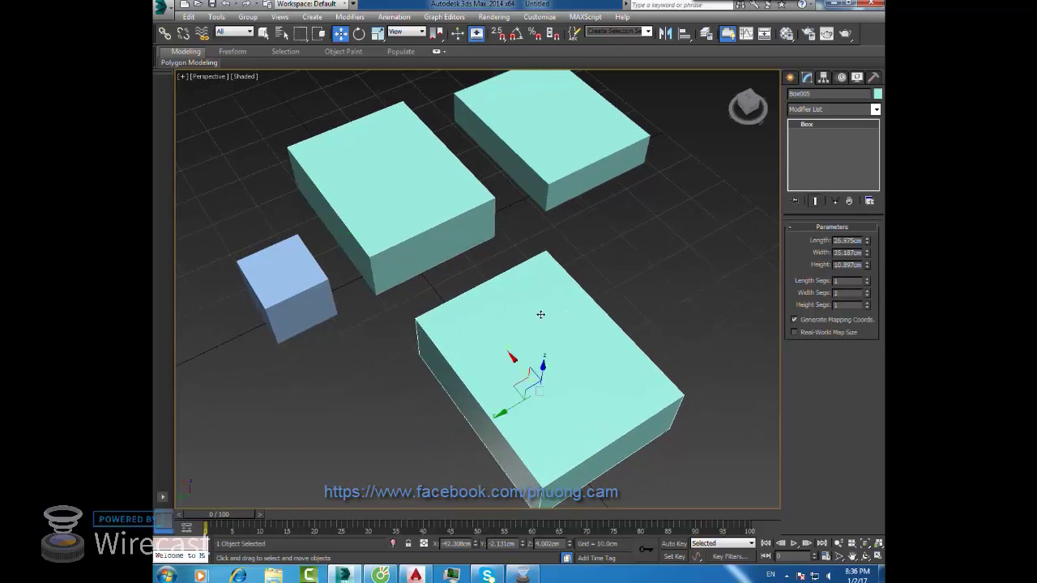
left_click(399, 228)
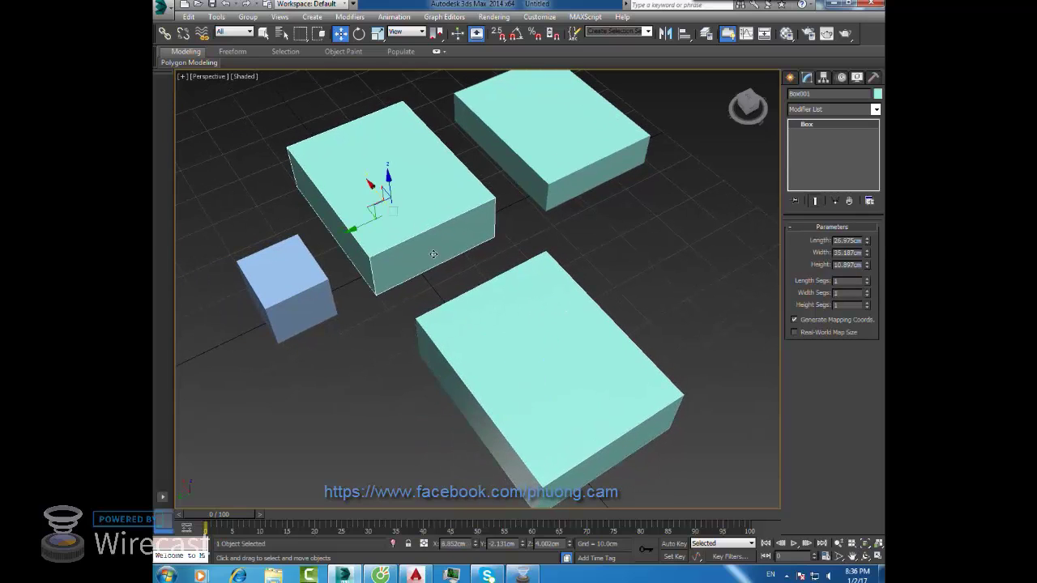
left_click(546, 176)
middle_click_drag(546, 176, 524, 225)
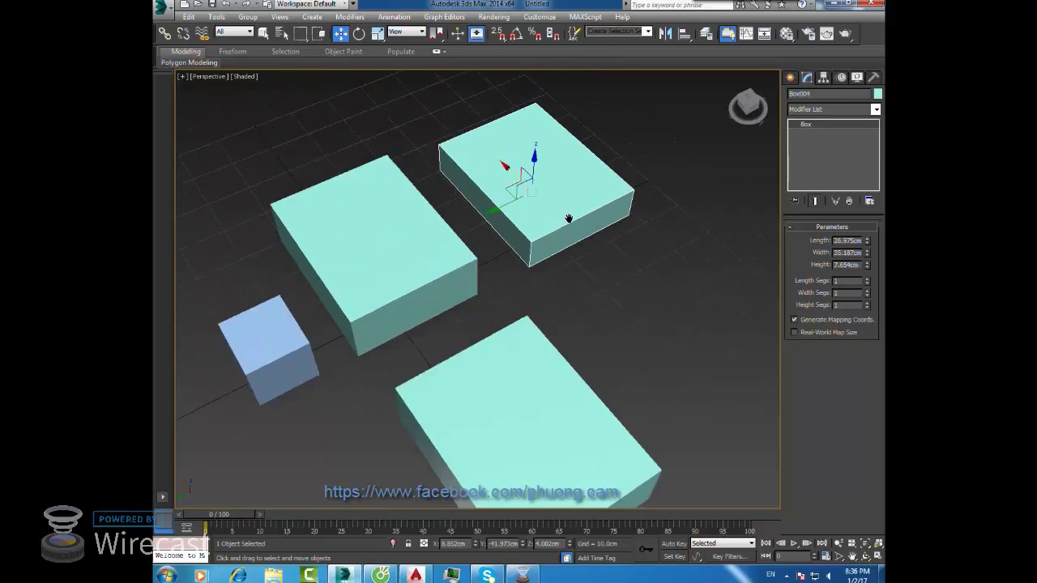
mouse_move(569, 314)
middle_mouse_down()
mouse_move(576, 294)
mouse_move(547, 299)
middle_mouse_up()
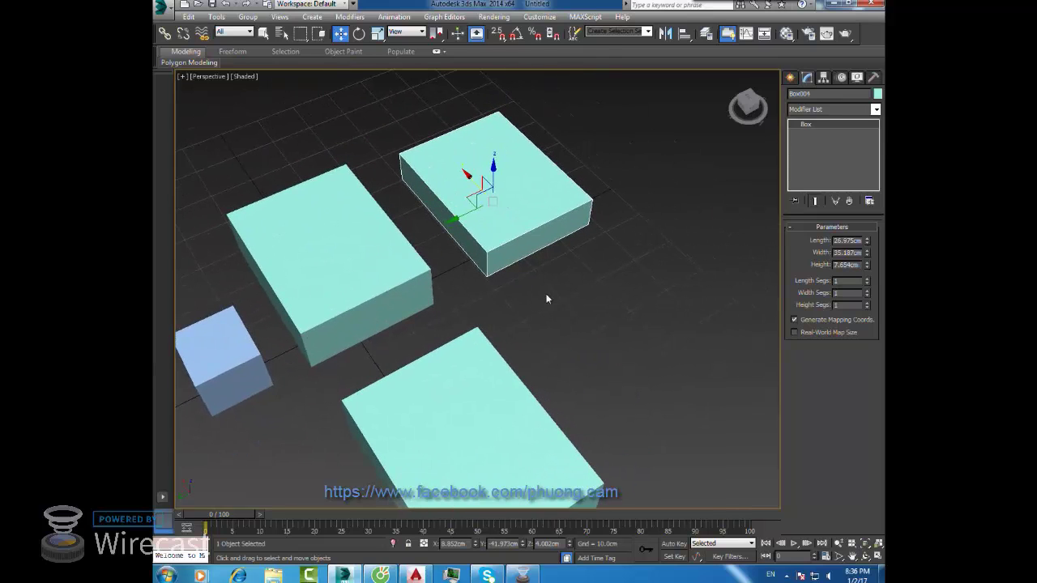
scroll(547, 299, "down", 3)
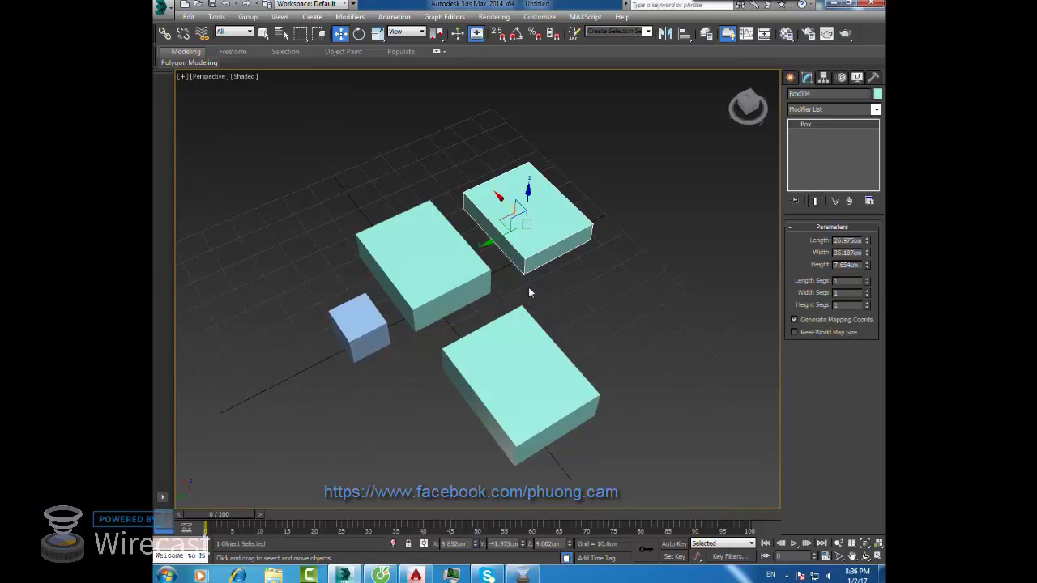
- Delete the back-right box and the front box
left_click(523, 365)
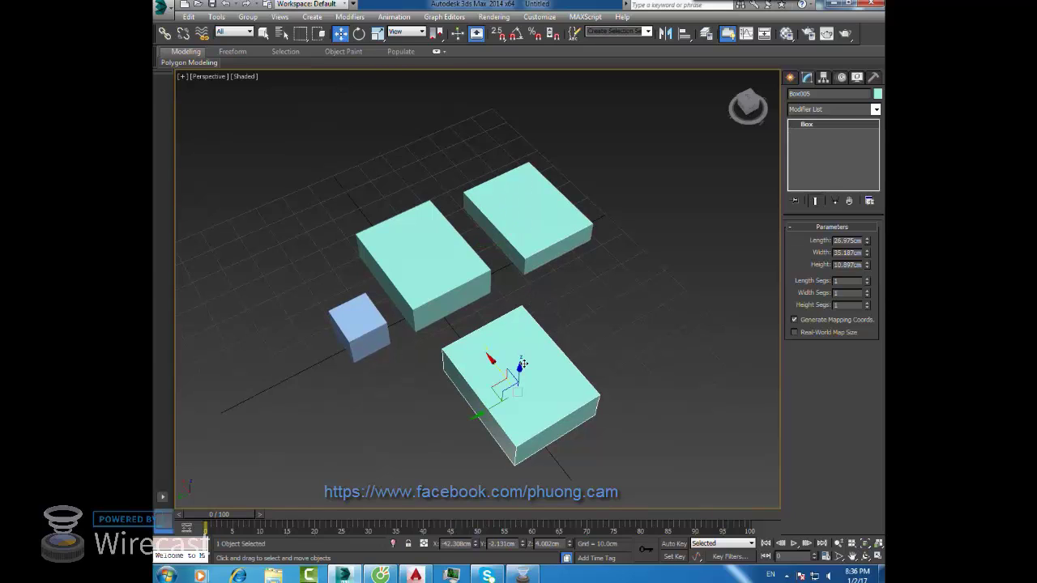
left_click(544, 219)
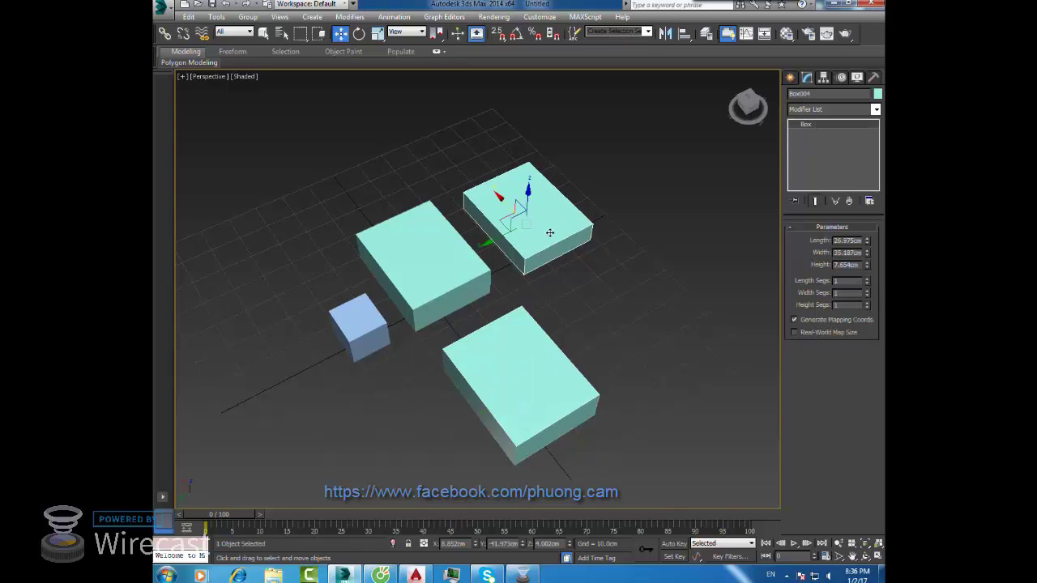
key("Delete")
left_click(477, 312)
key("Delete")
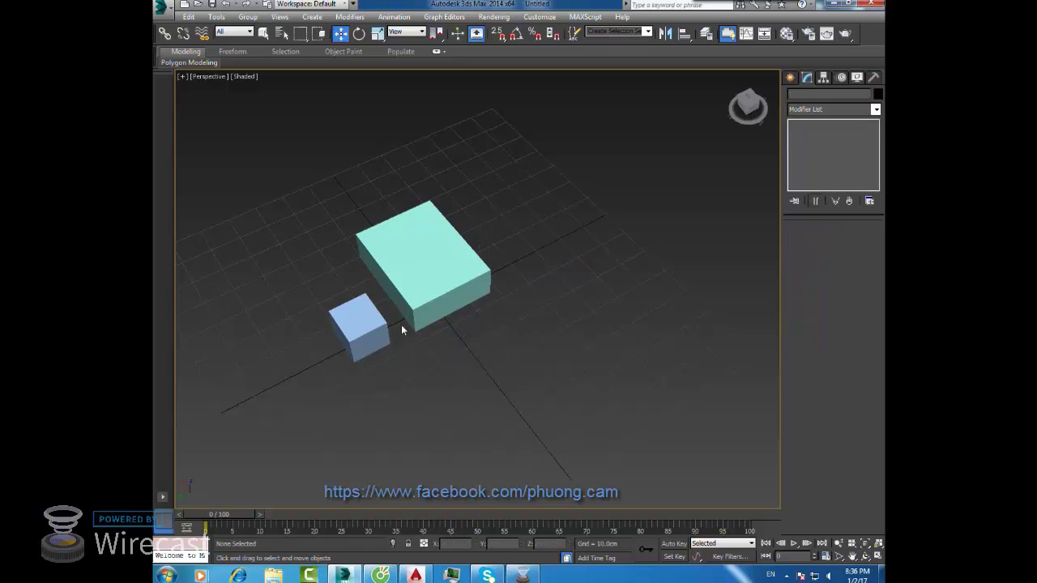
- Zoom to fit, then delete the small blue cube so only Box001 remains
left_click(450, 267)
scroll(499, 338, "up", 5)
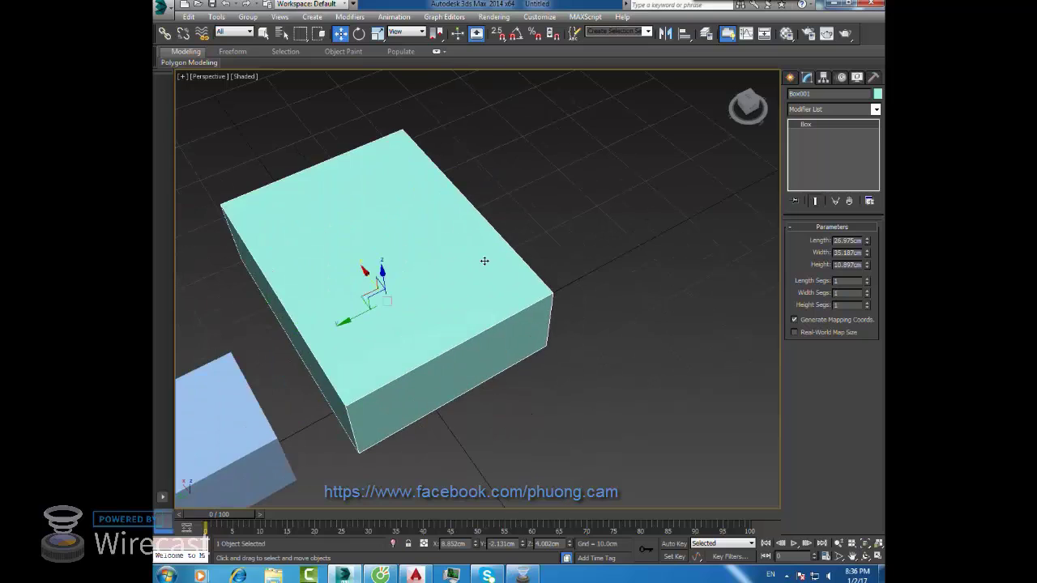
key("ctrl+d")
key("z")
left_click(420, 361)
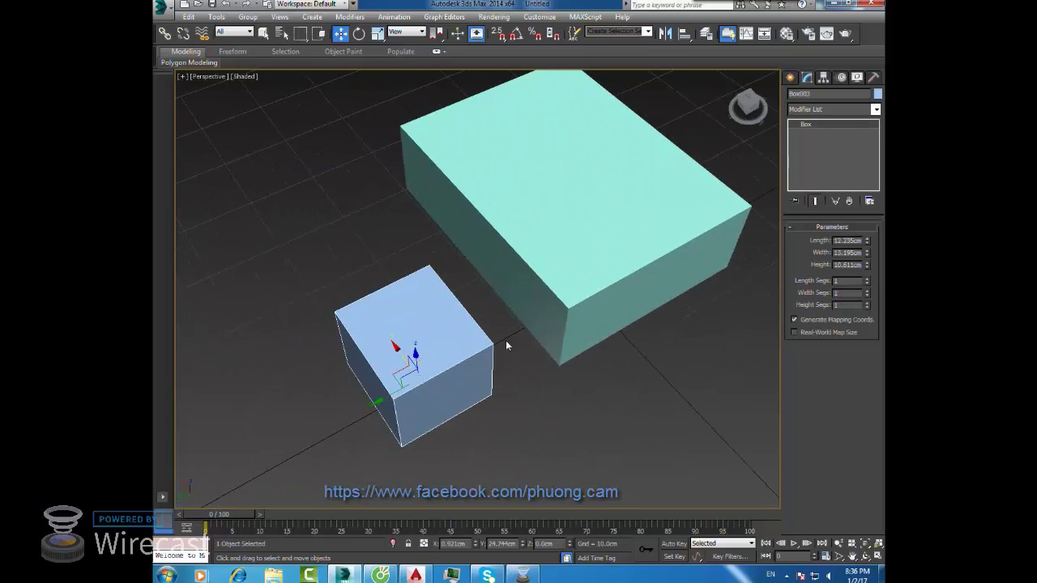
key("Delete")
scroll(454, 322, "down", 3)
left_click(463, 335)
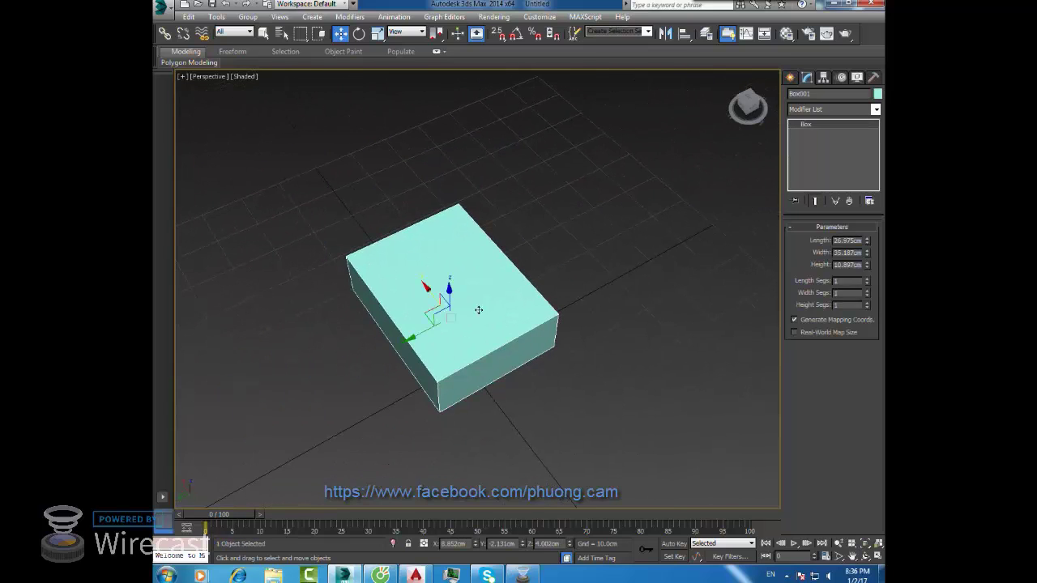
left_click(547, 376)
left_click(497, 282)
key("q")
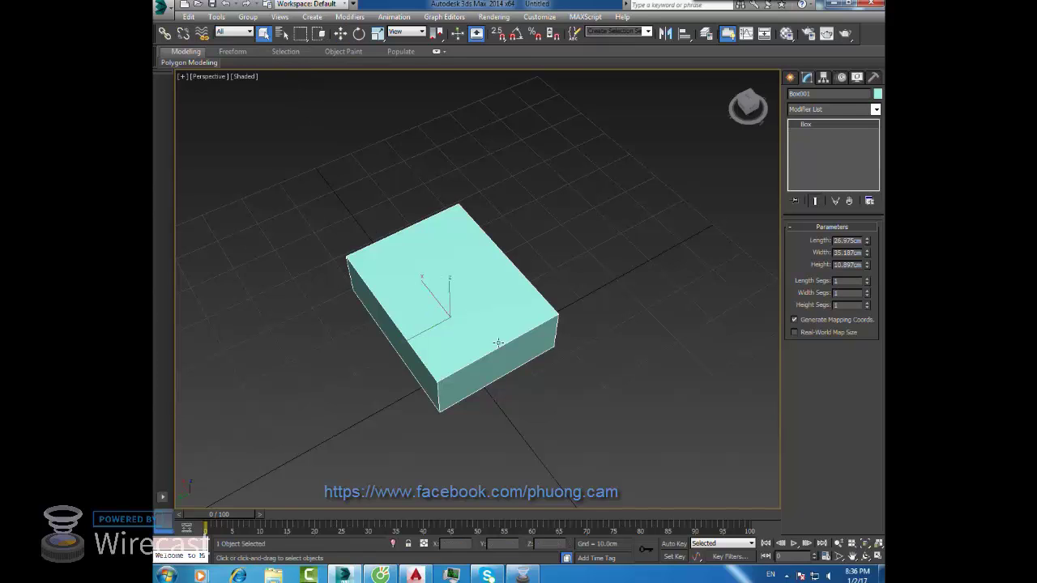
key("w")
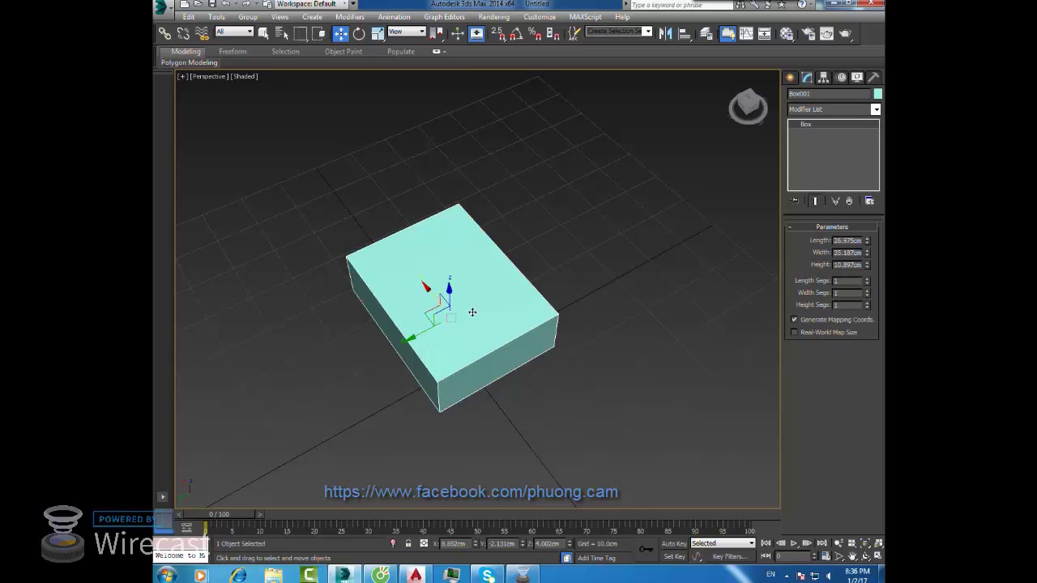
key("e")
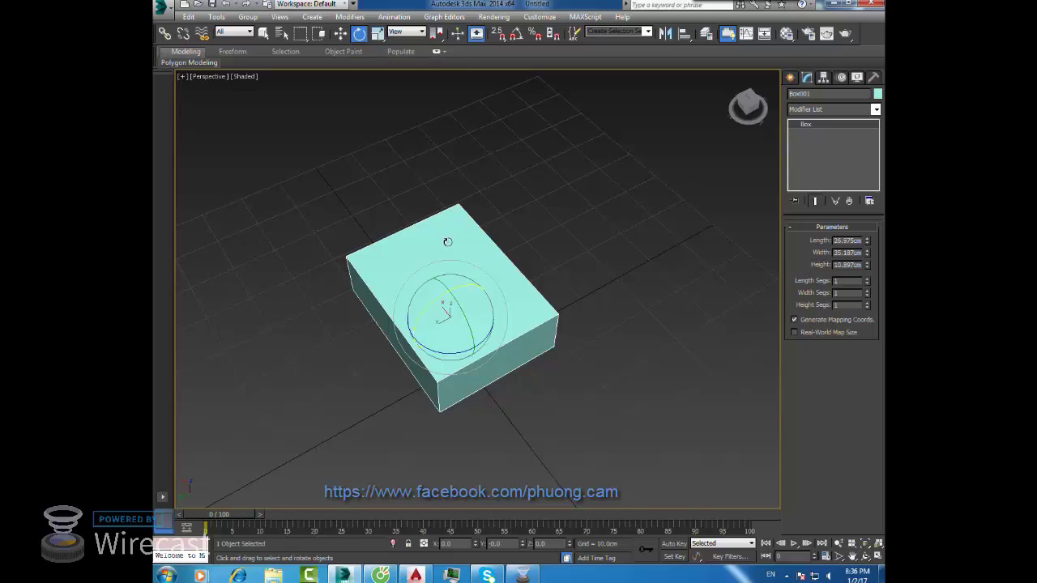
key("r")
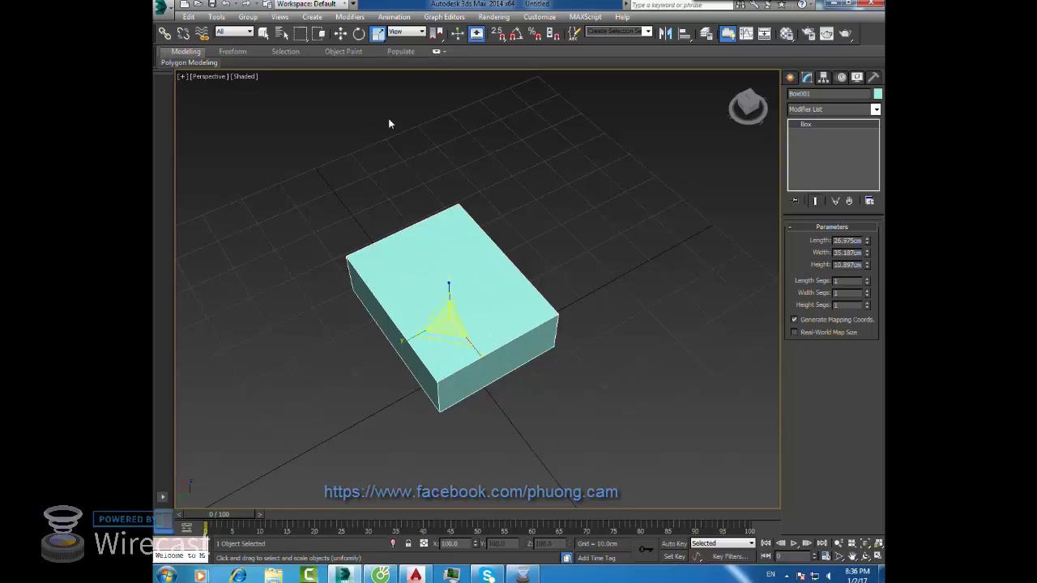
left_click(424, 160)
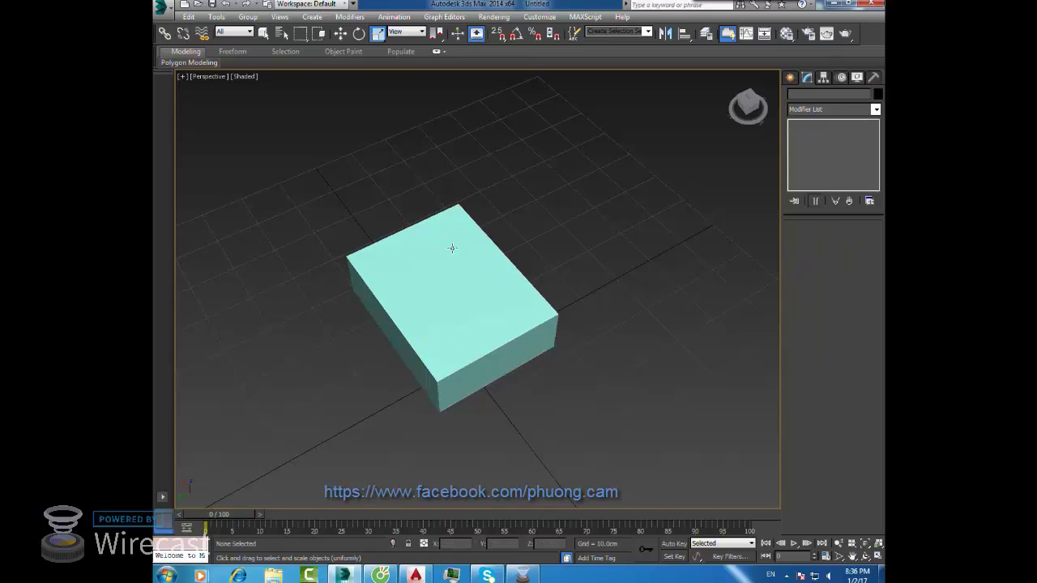
left_click(452, 248)
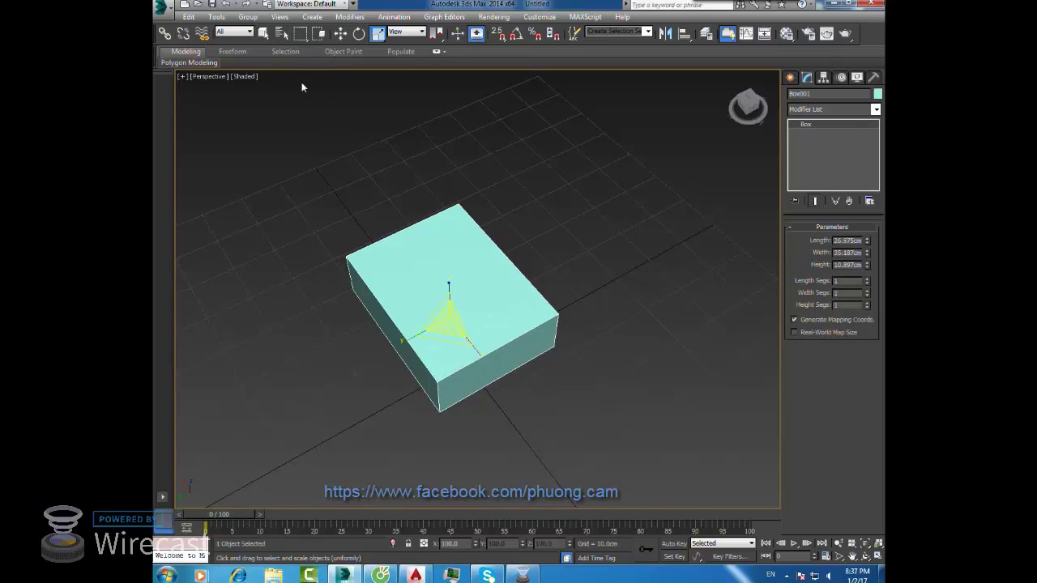
left_click(263, 33)
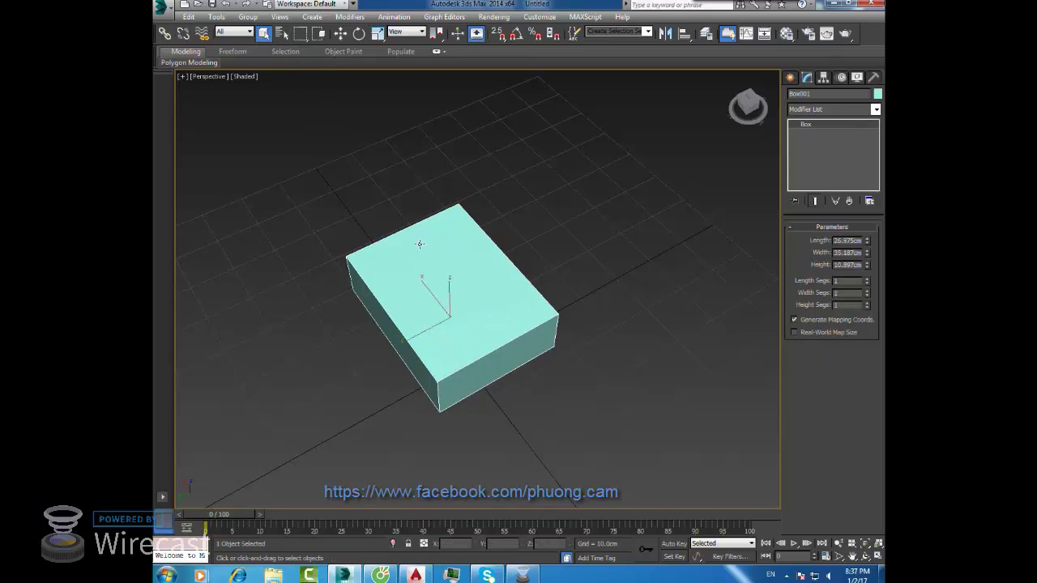
left_click(340, 35)
left_click(359, 35)
left_click(377, 34)
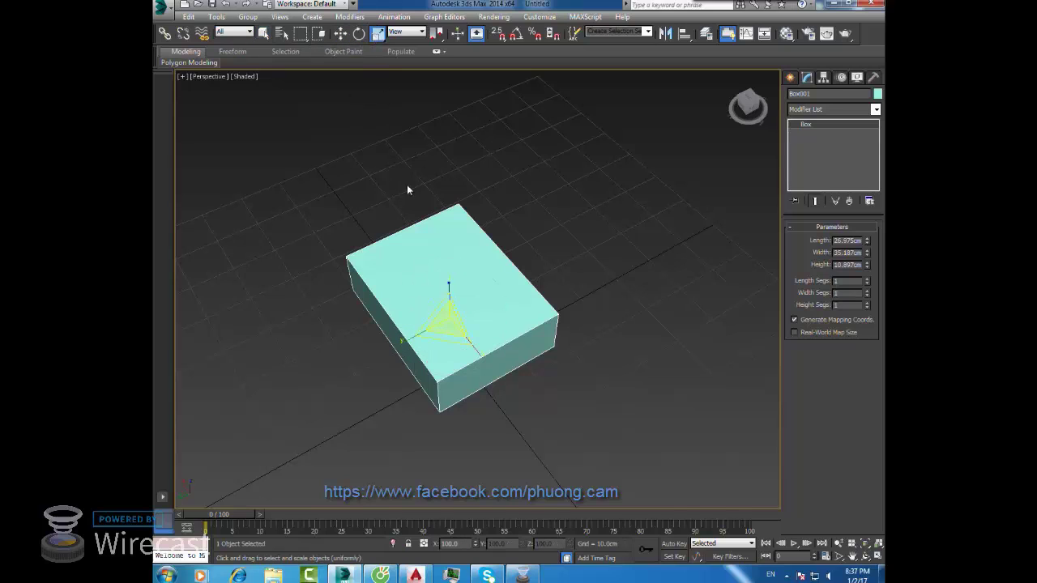
left_click(359, 33)
left_click(339, 33)
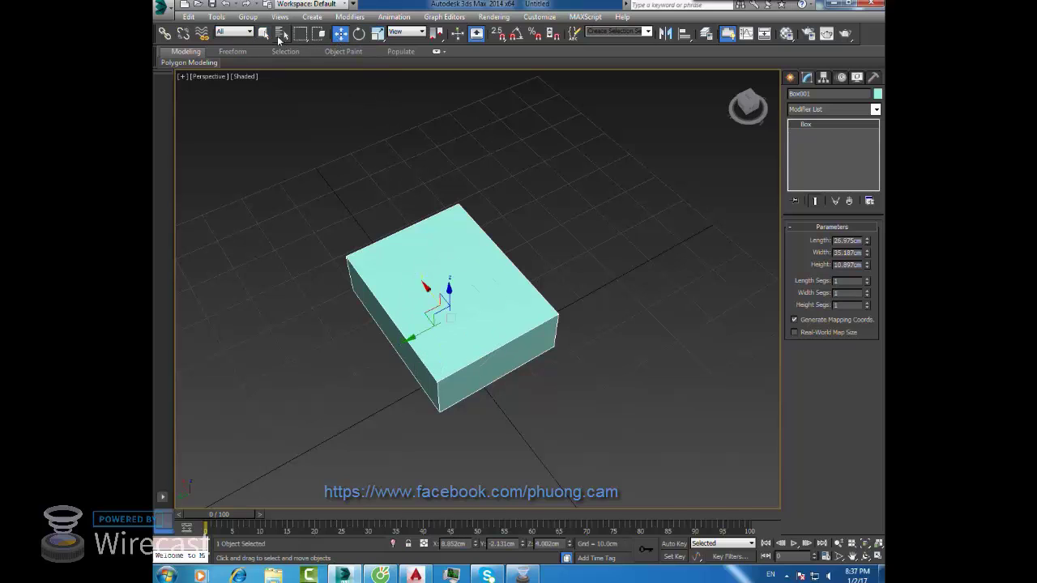
left_click(262, 33)
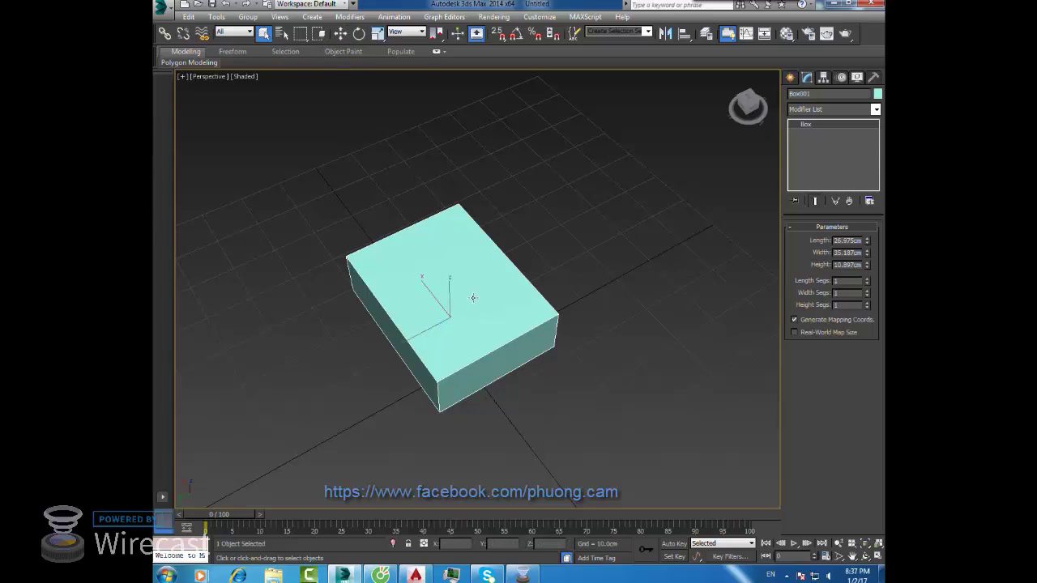
left_click(340, 33)
left_click(359, 33)
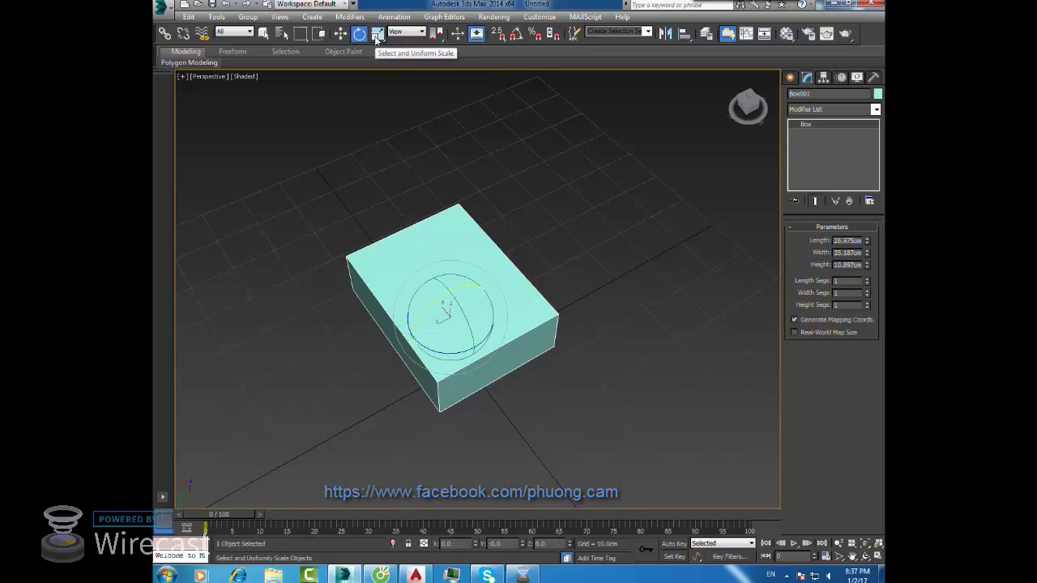
left_click(377, 33)
left_click(359, 33)
left_click(263, 33)
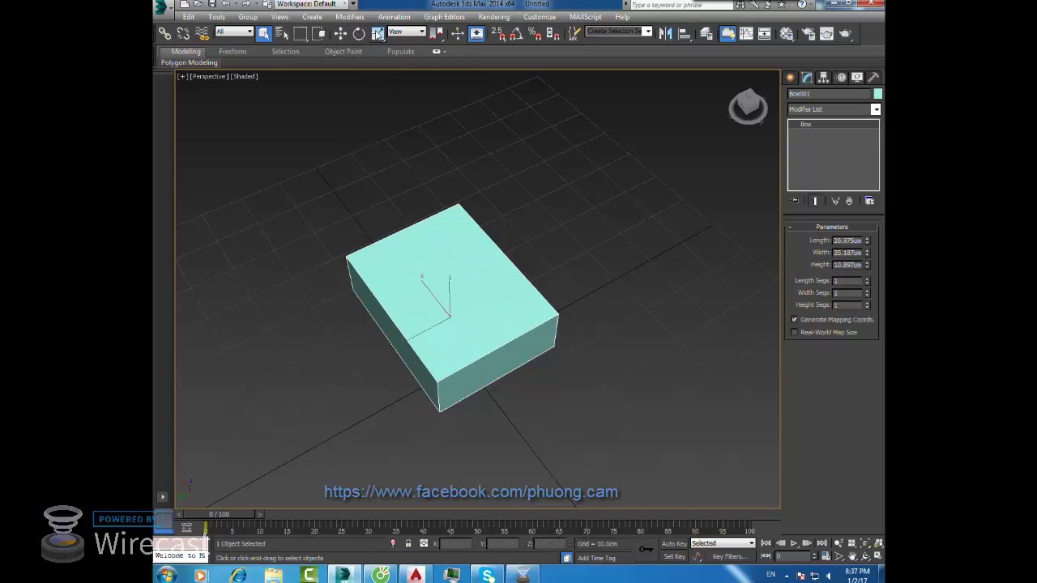
left_click(377, 33)
left_click(359, 33)
left_click(339, 33)
left_click(264, 33)
left_click(491, 104)
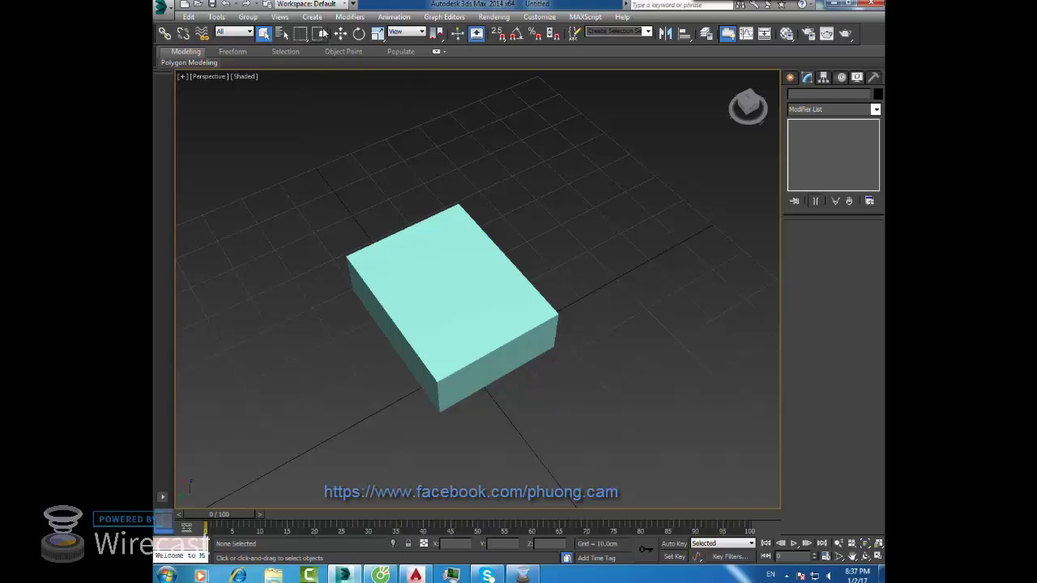
left_click(340, 33)
left_click(466, 312)
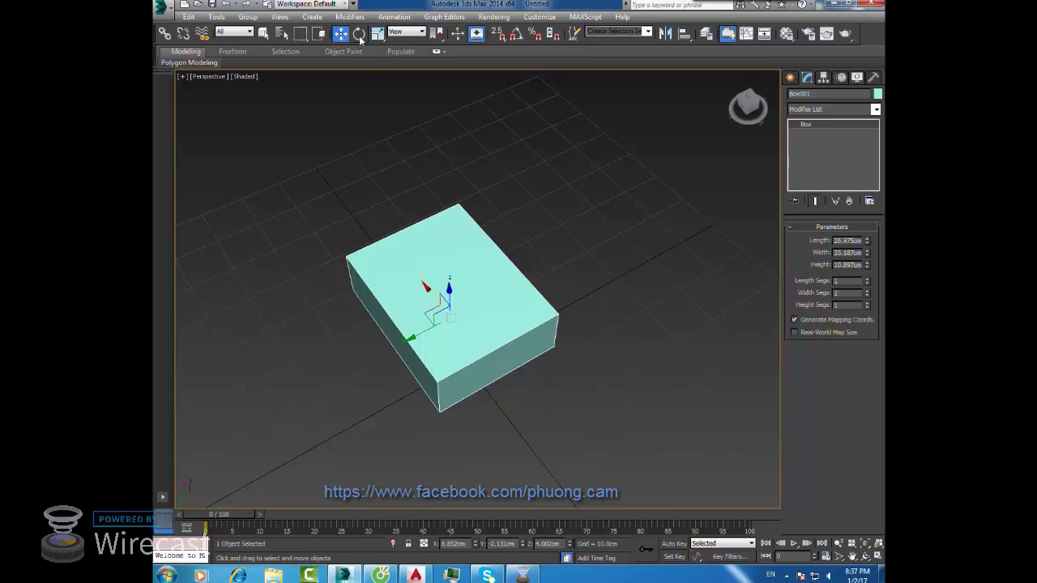
left_click(263, 33)
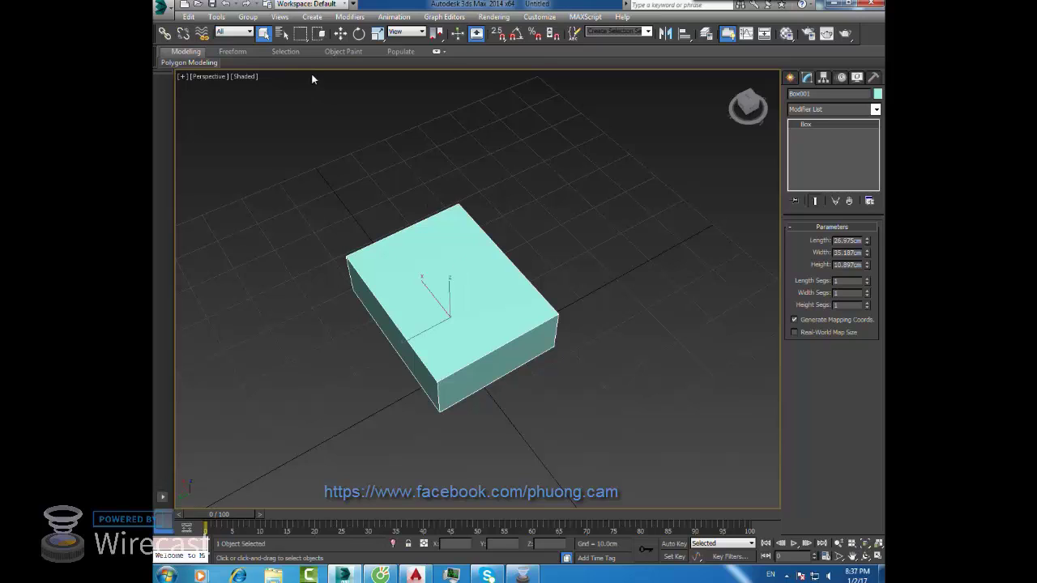
key("w")
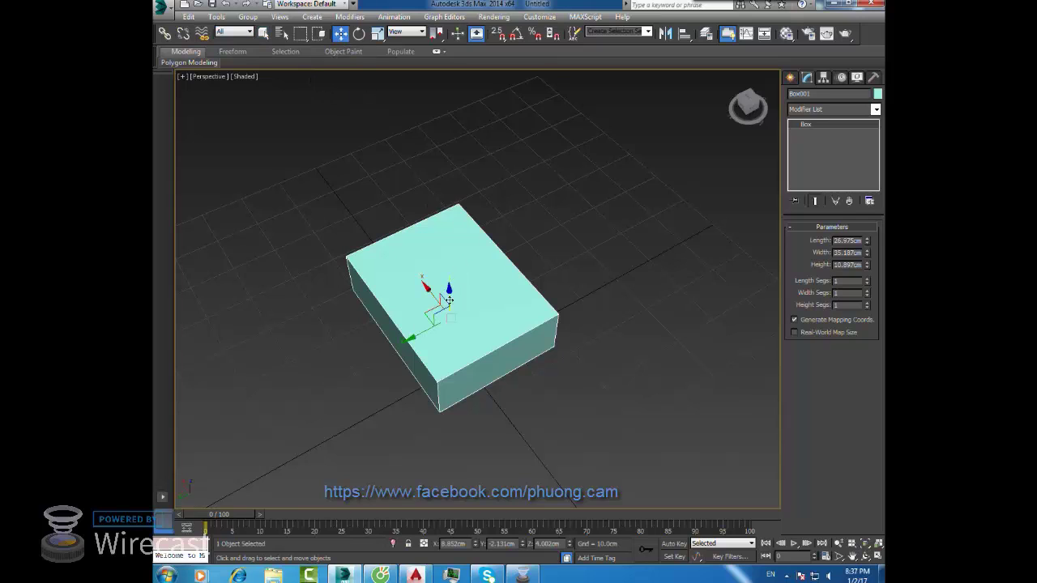
- Lock the selection and Shift-drag Box001 down-right to create one copy, Box002
key("space")
mouse_move(348, 383)
left_mouse_down()
mouse_move(294, 295)
mouse_move(361, 407)
left_mouse_up()
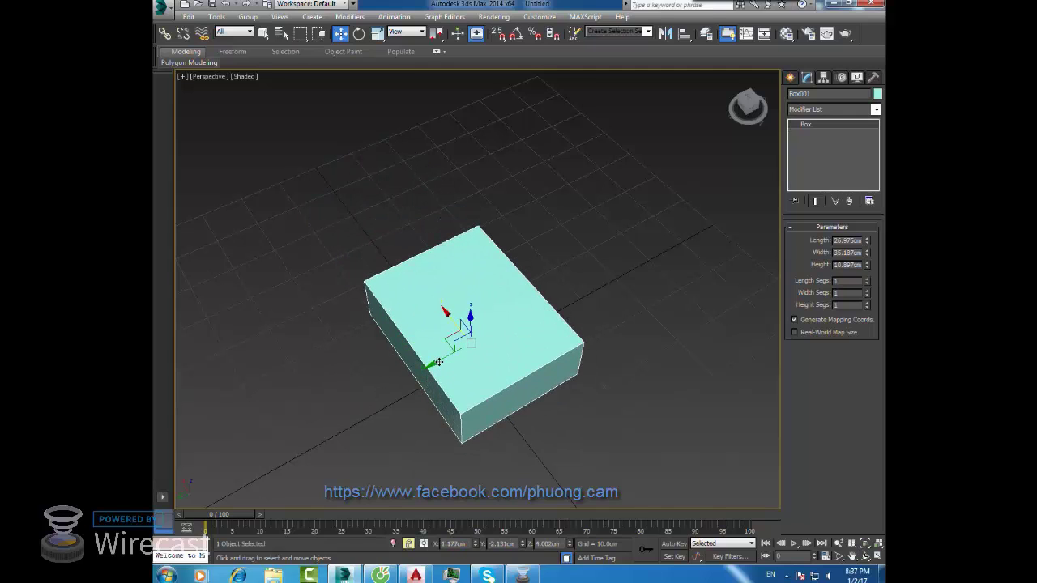
left_click_drag(439, 362, 617, 467, "shift")
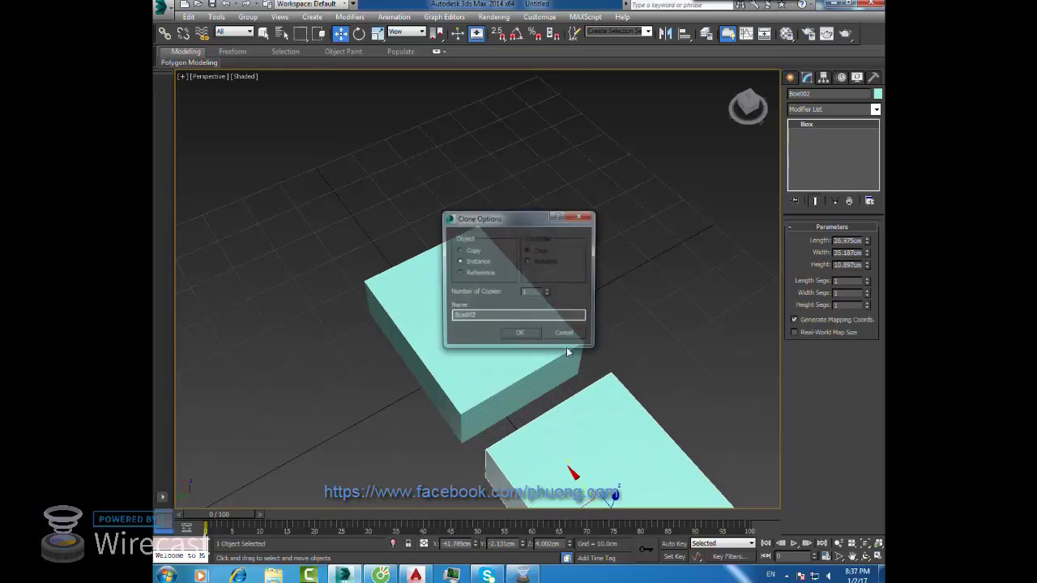
left_click(518, 333)
- Zoom the view and select Box001 and Box002 in turn to check both
scroll(446, 289, "down", 3)
scroll(446, 288, "down", 2)
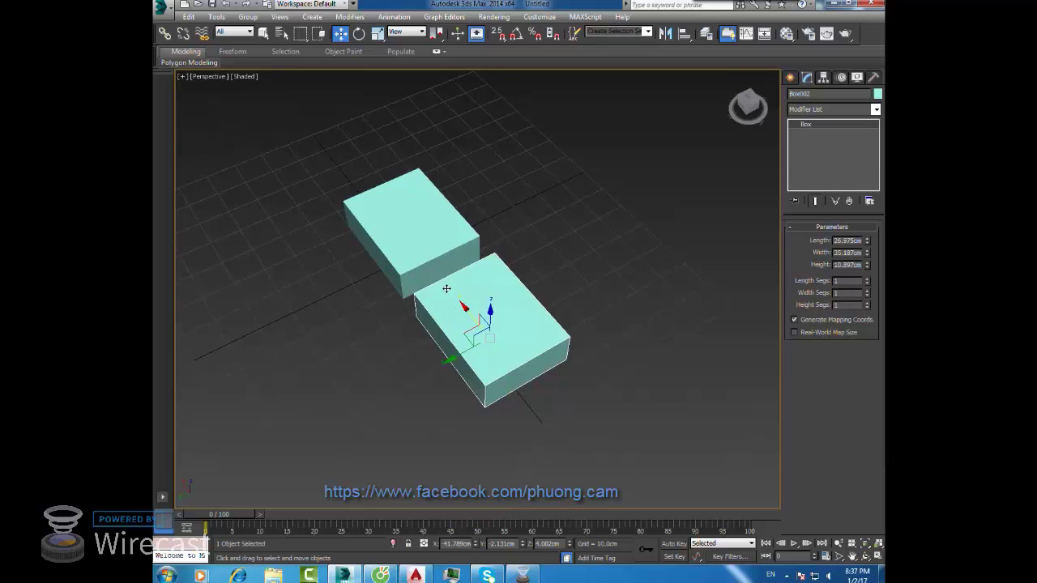
scroll(438, 277, "up", 3)
left_click(432, 256)
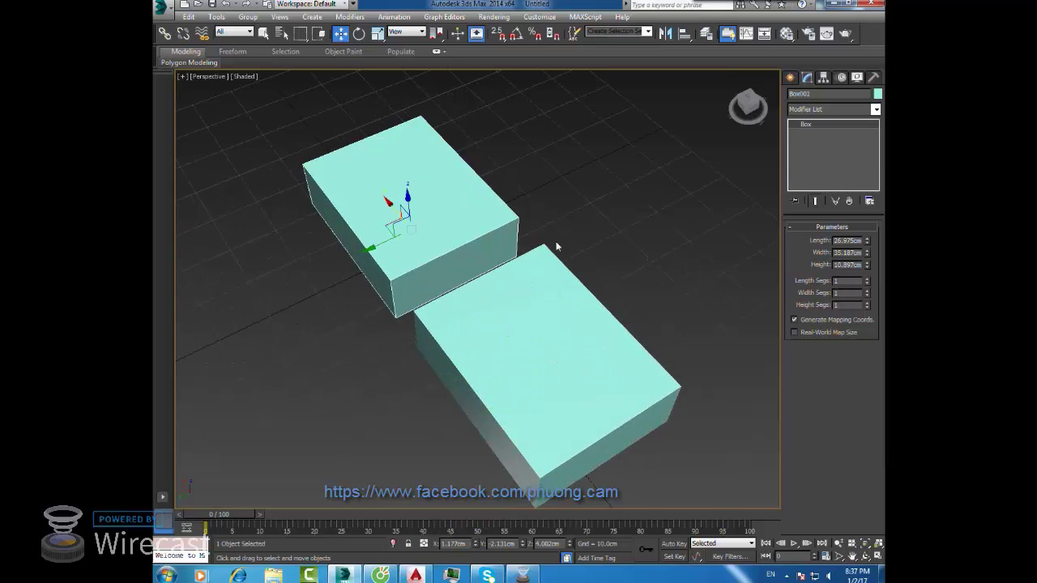
left_click(553, 274)
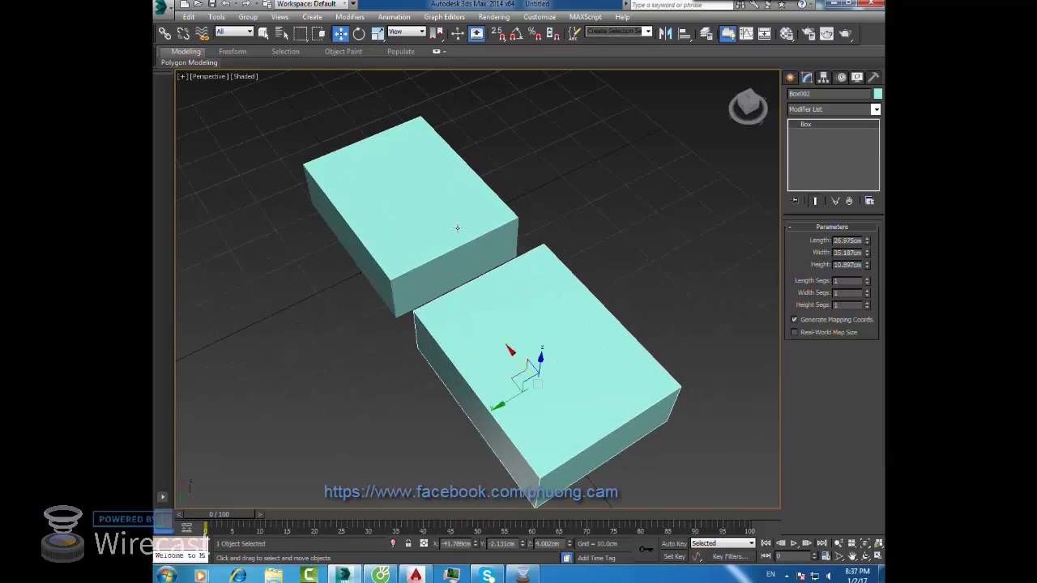
left_click(451, 223)
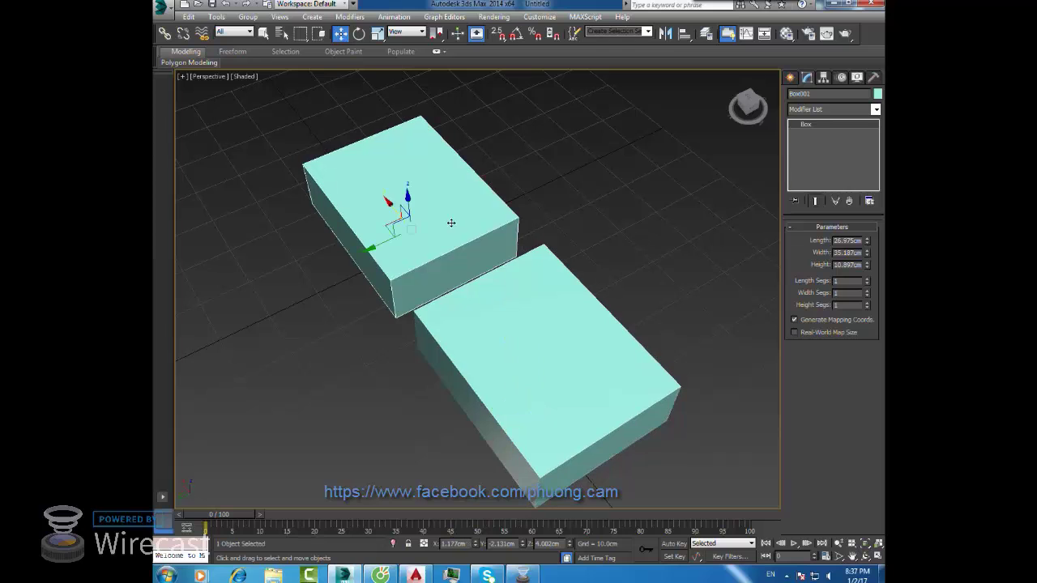
- Orbit the view to see both boxes and select the right box, Box002
left_click(352, 385)
mouse_move(475, 335)
middle_mouse_down("alt")
mouse_move(439, 319)
mouse_move(486, 317)
mouse_move(556, 266)
middle_mouse_up("alt")
left_click(555, 266)
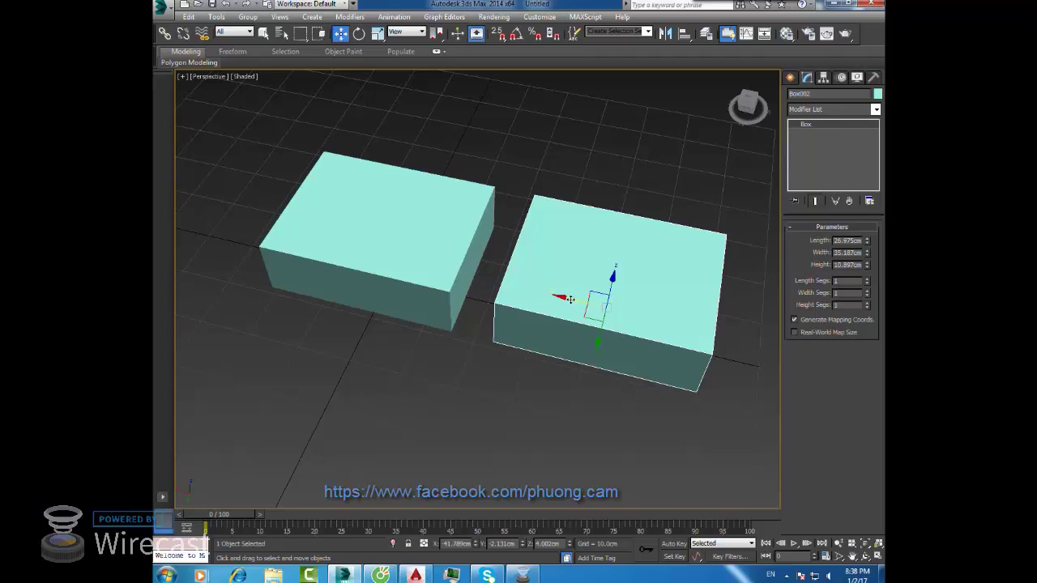
left_click(450, 319)
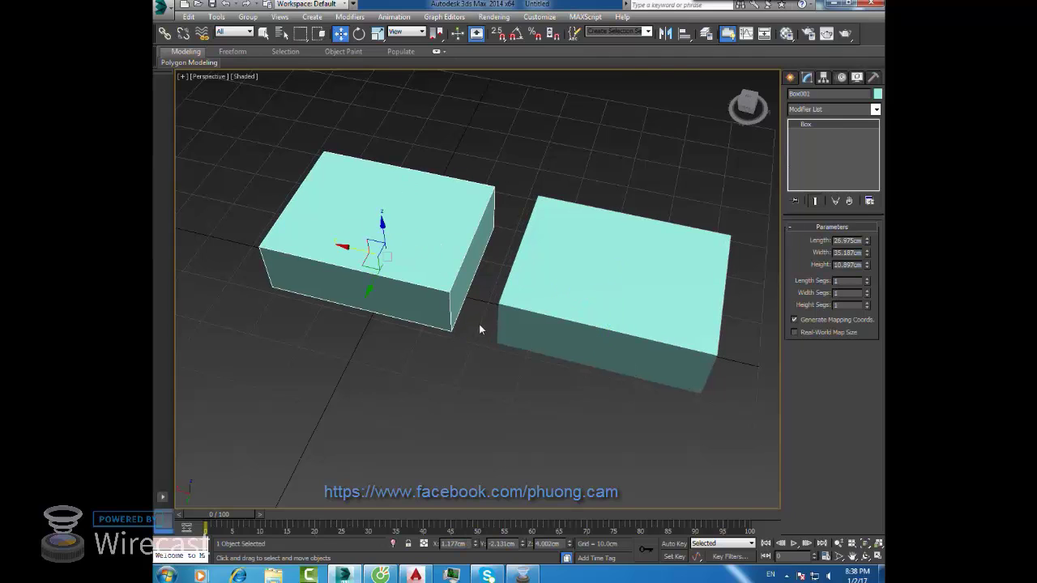
left_click(505, 346)
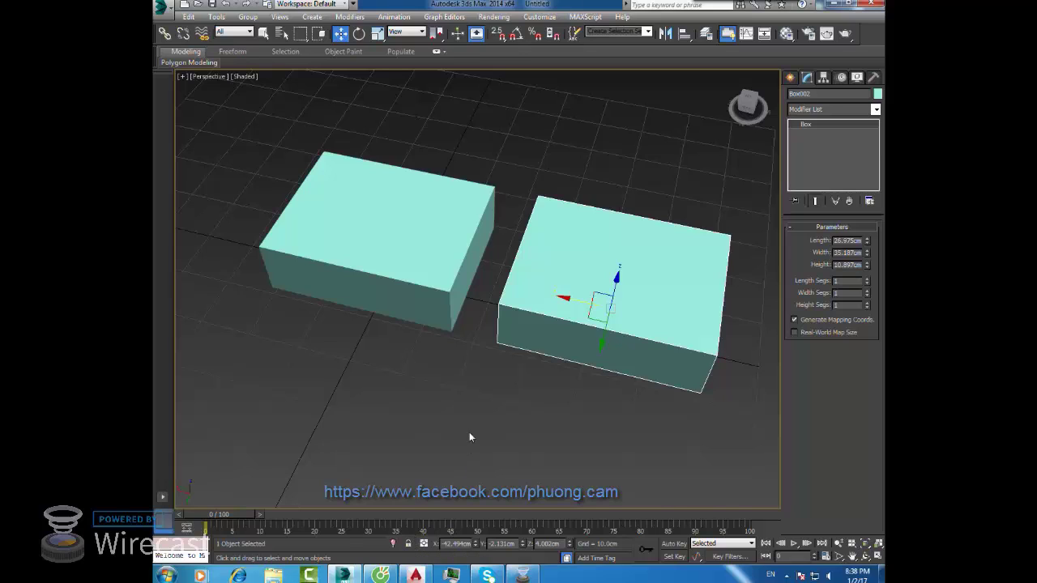
- Lock the selection and slide Box002 left until it lines up beside Box001
key("space")
mouse_move(522, 375)
left_mouse_down()
mouse_move(370, 336)
mouse_move(537, 430)
mouse_move(527, 430)
left_mouse_up()
mouse_move(621, 338)
left_mouse_down()
mouse_move(489, 476)
mouse_move(504, 403)
mouse_move(491, 433)
left_mouse_up()
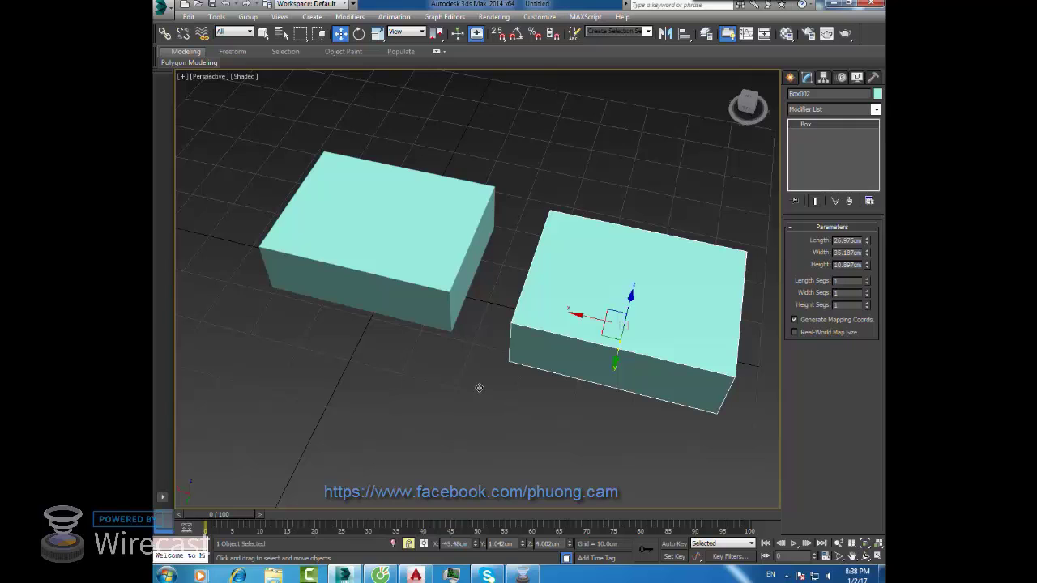
left_click(483, 391)
scroll(486, 363, "down", 5)
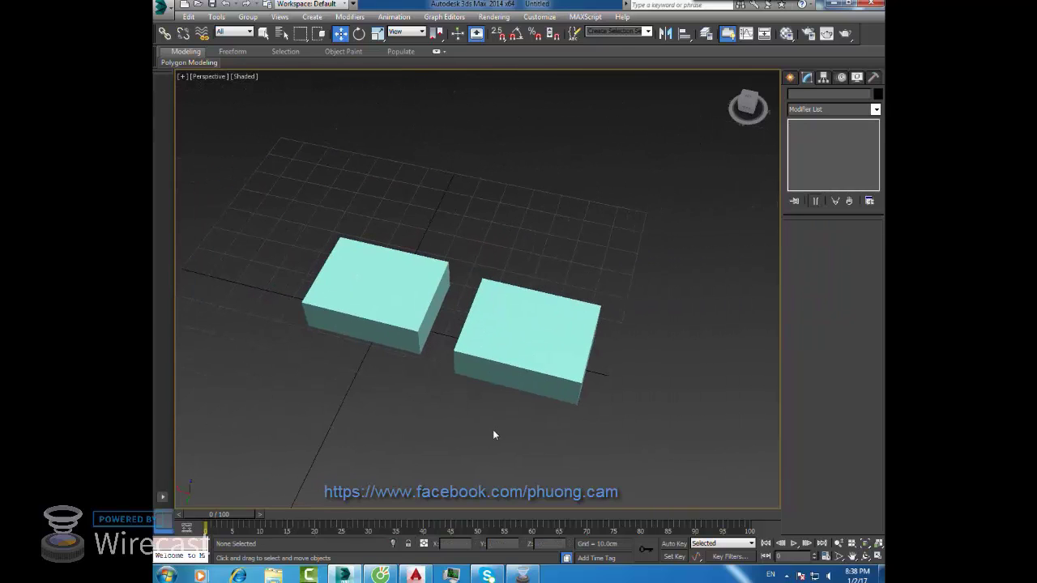
left_click(486, 381)
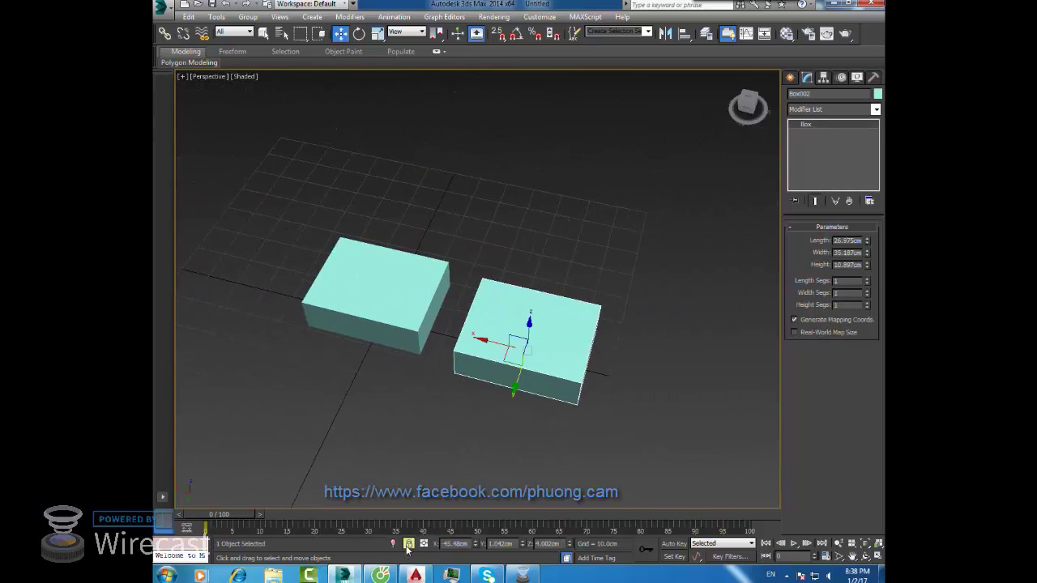
left_click(511, 409)
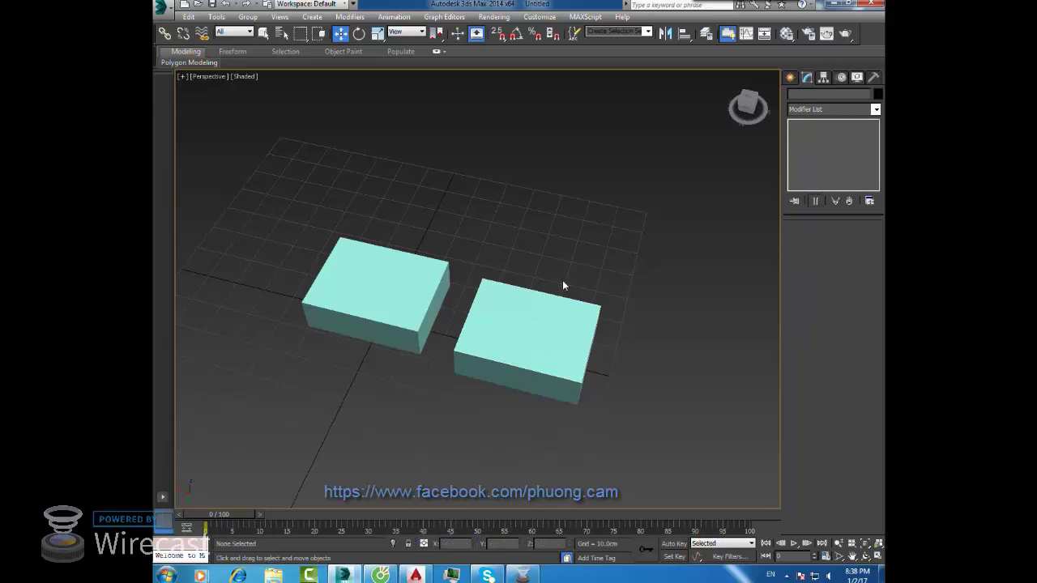
key("ctrl+z")
key("ctrl+z")
key("ctrl+z")
key("ctrl+z")
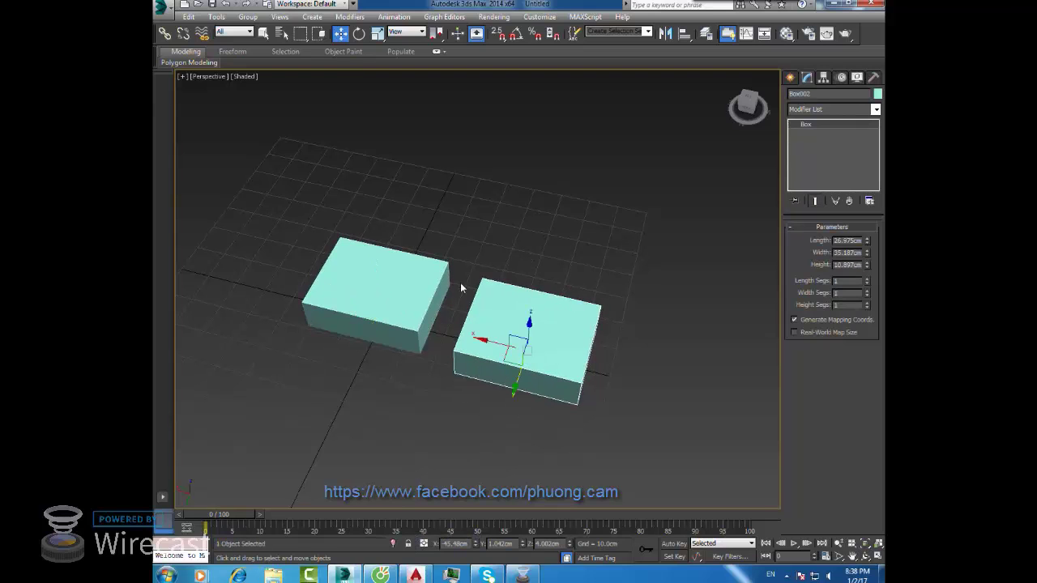
key("ctrl+z")
key("ctrl+z")
key("ctrl+z")
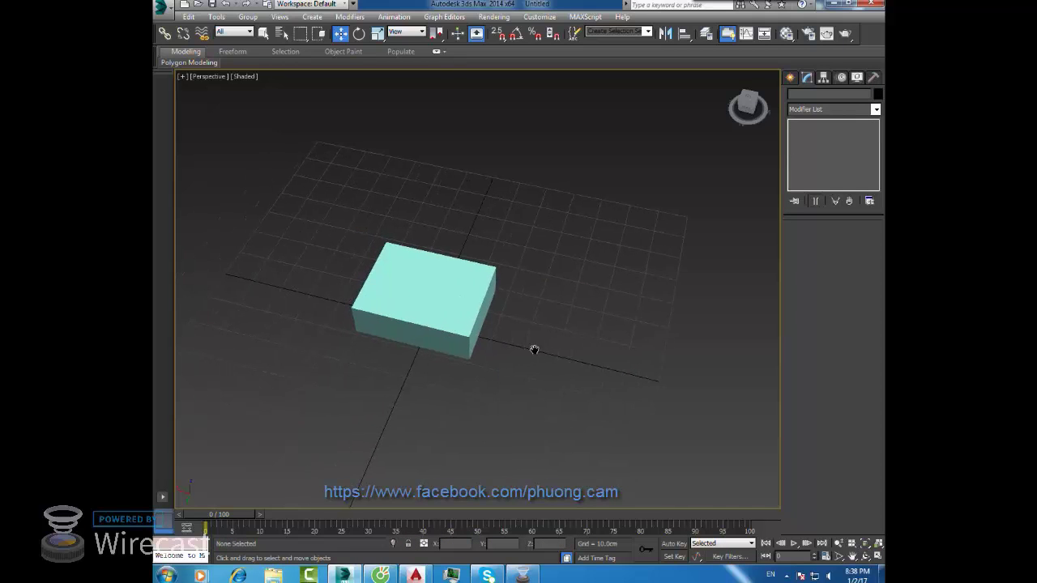